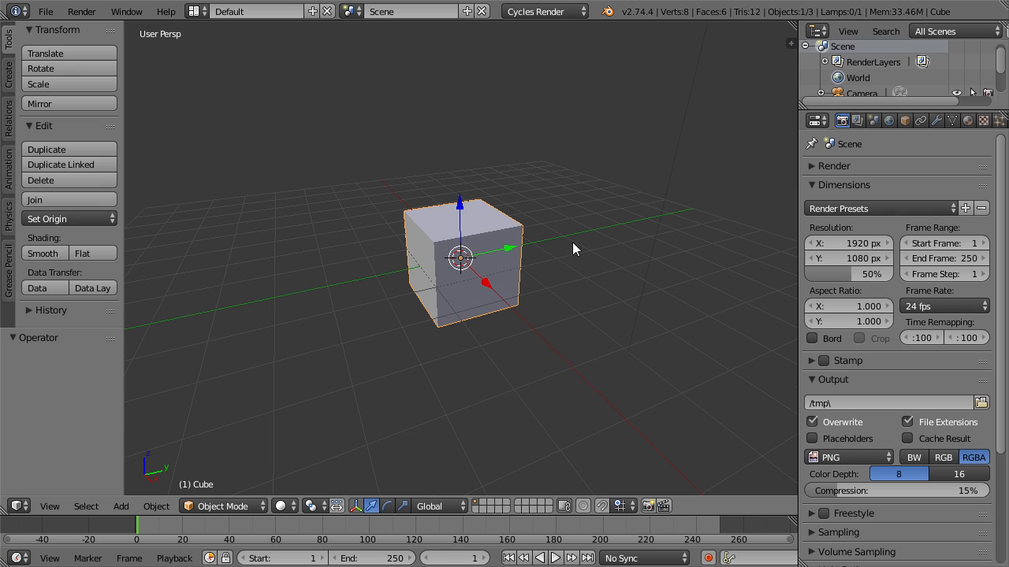
# Add a Bevel modifier to the cube and reduce its width to 0.063.
pyautogui.click(938, 119)
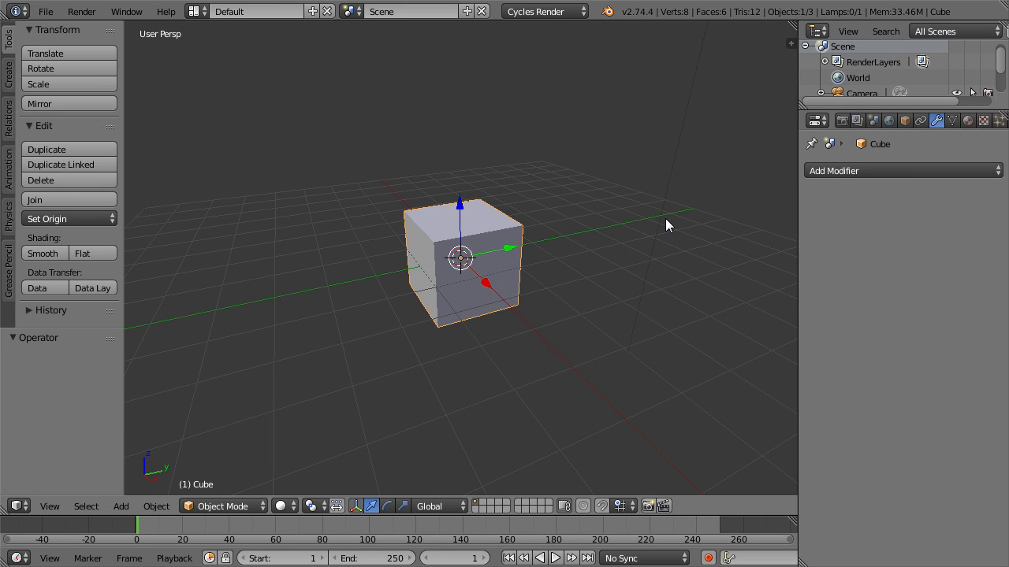
pyautogui.click(838, 172)
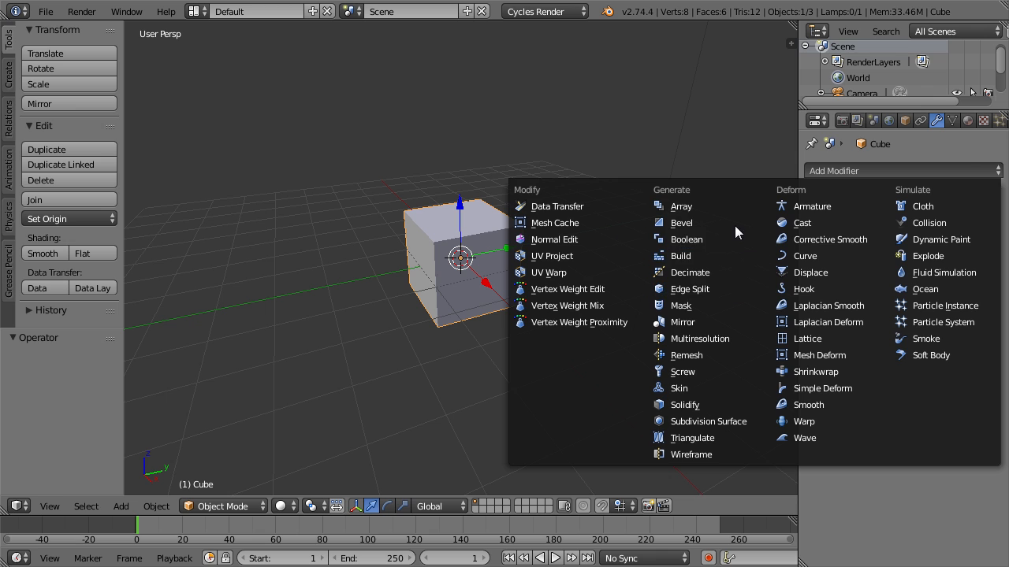
pyautogui.click(679, 223)
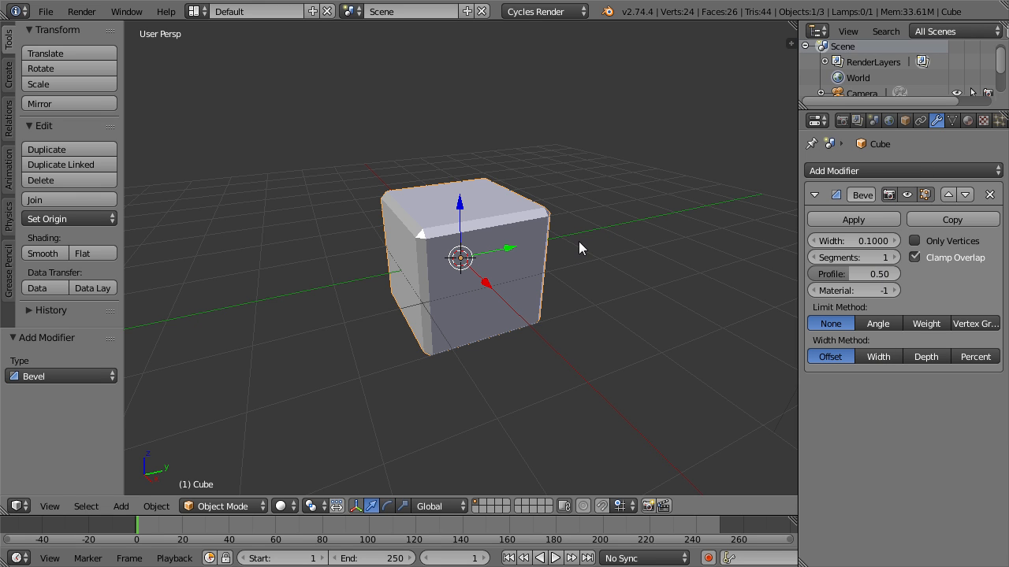
pyautogui.moveTo(850, 241)
pyautogui.mouseDown()
pyautogui.moveTo(827, 240)
pyautogui.moveTo(850, 239)
pyautogui.mouseUp()
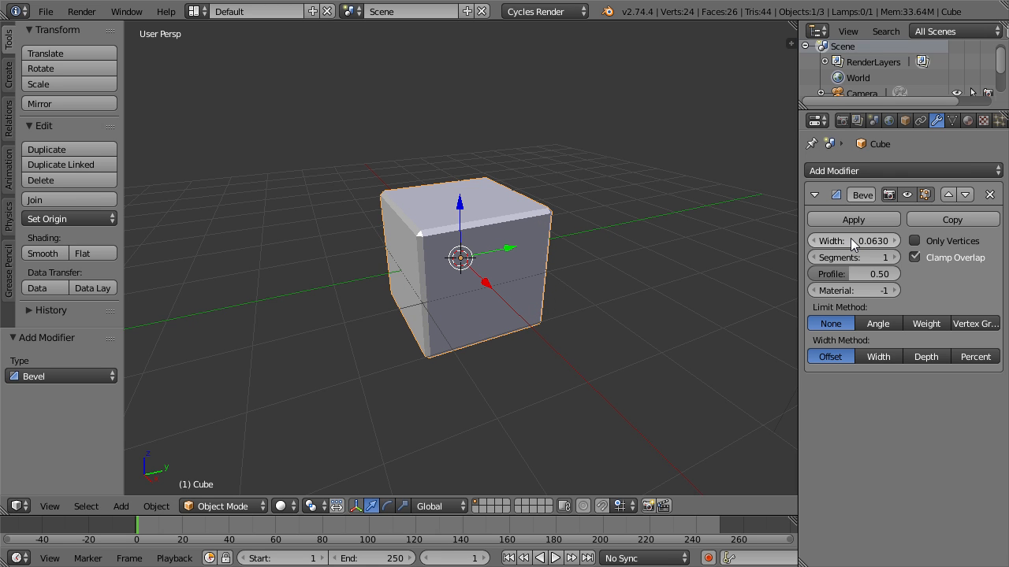
# Compare the cube with the bevel hidden and shown in the viewport, and reduce the bevel width to 0.012.
pyautogui.click(907, 194)
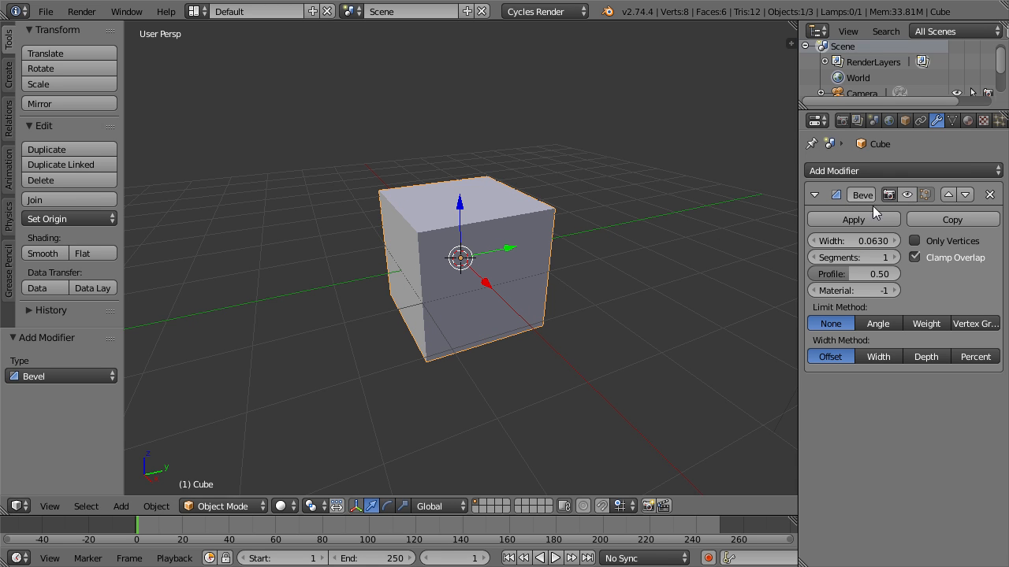
pyautogui.scroll(2, 551, 237)
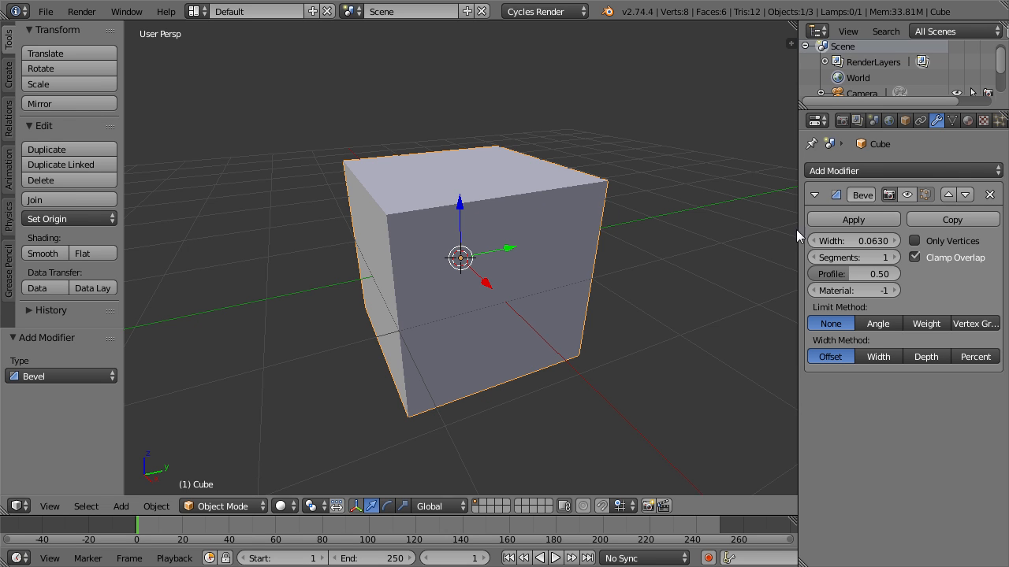
pyautogui.click(906, 195)
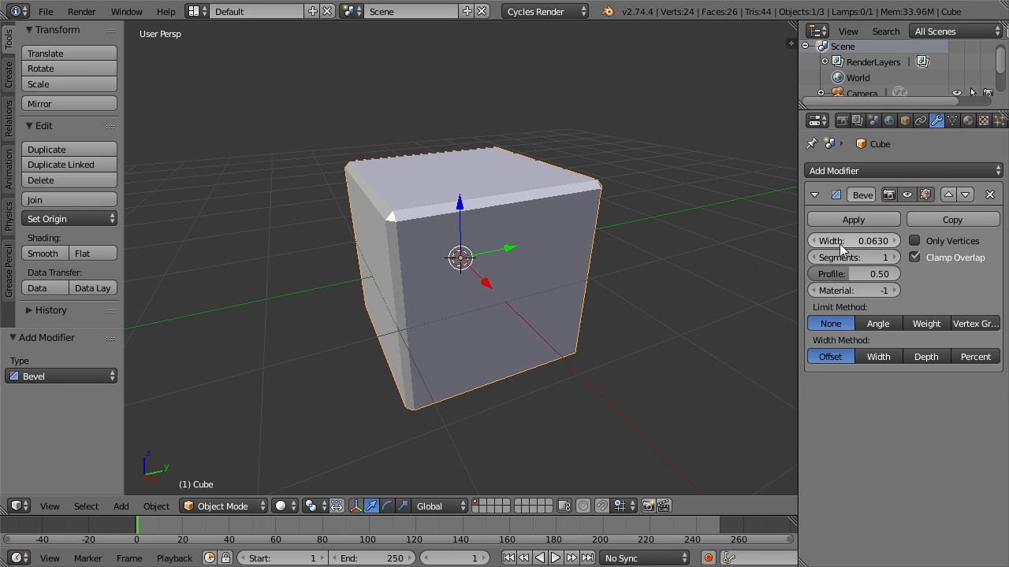
pyautogui.moveTo(840, 249); pyautogui.dragTo(808, 249)
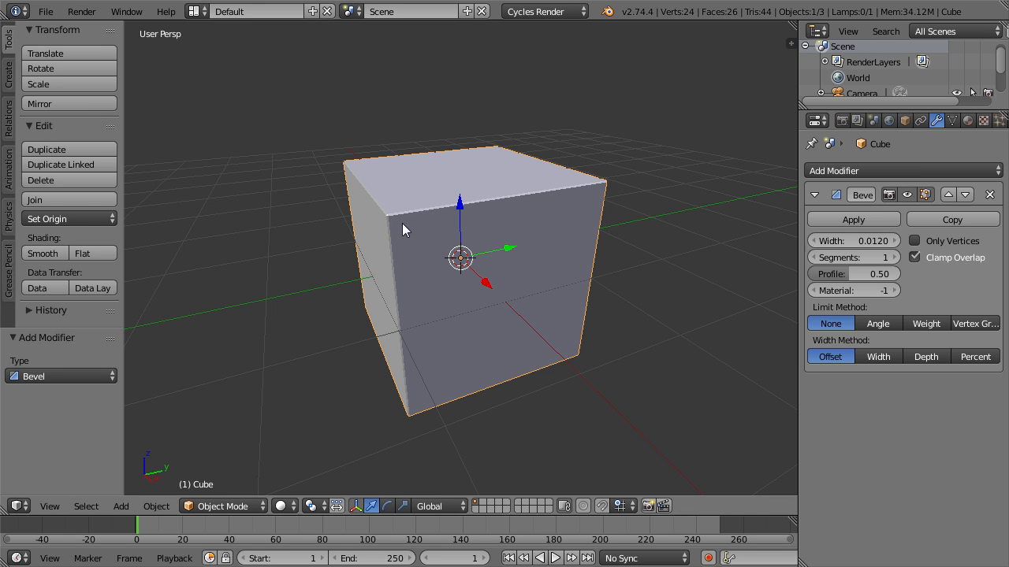
# Apply smooth shading to the cube and increase the bevel width to 0.059.
pyautogui.click(59, 253)
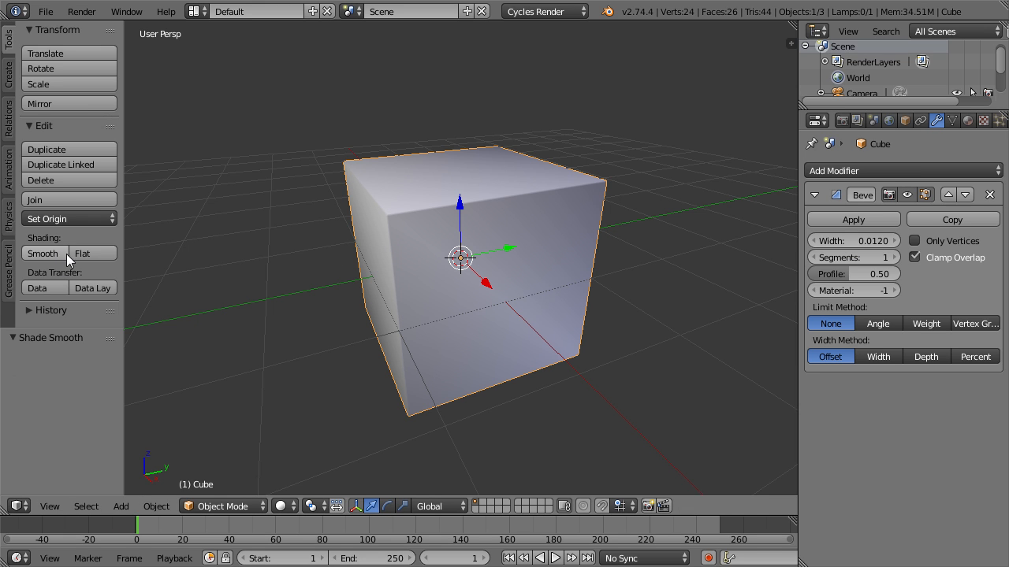
pyautogui.moveTo(855, 241); pyautogui.dragTo(889, 222)
# Compare the smooth-shaded cube with the bevel hidden and shown in the viewport, and restore flat shading.
pyautogui.click(910, 196)
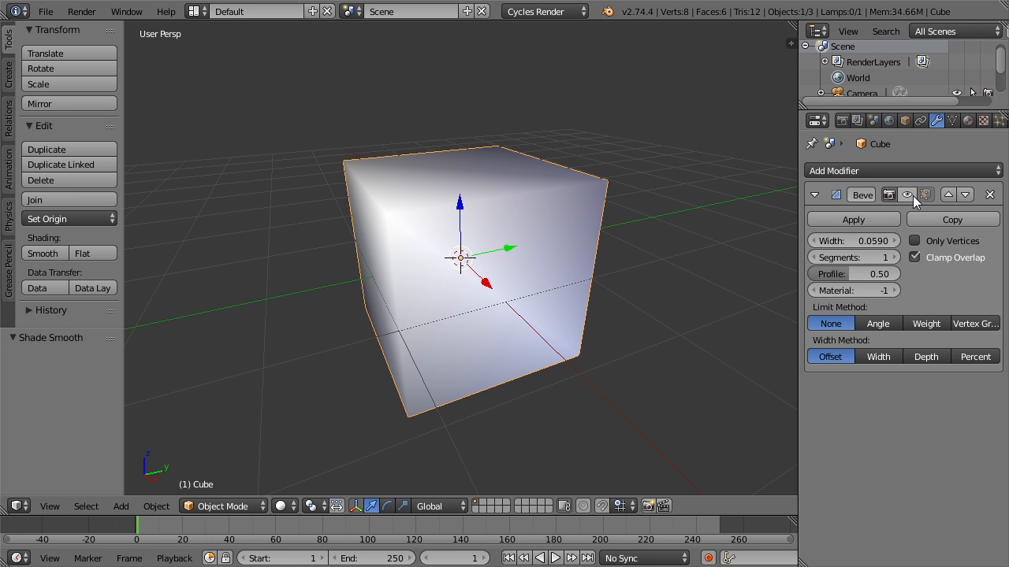
pyautogui.moveTo(376, 304); pyautogui.dragTo(366, 188, button='middle')
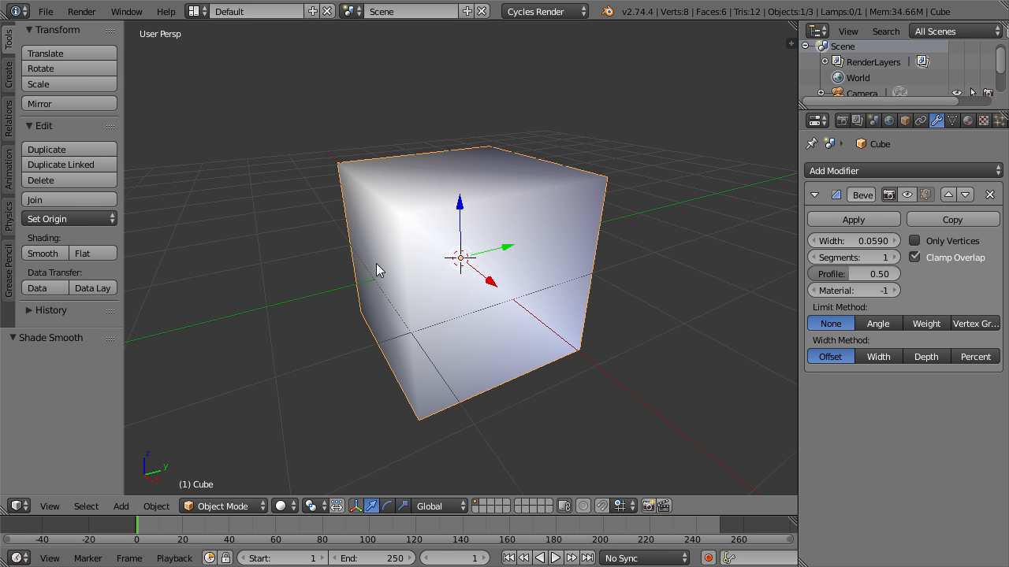
pyautogui.moveTo(394, 283); pyautogui.dragTo(406, 285, button='middle')
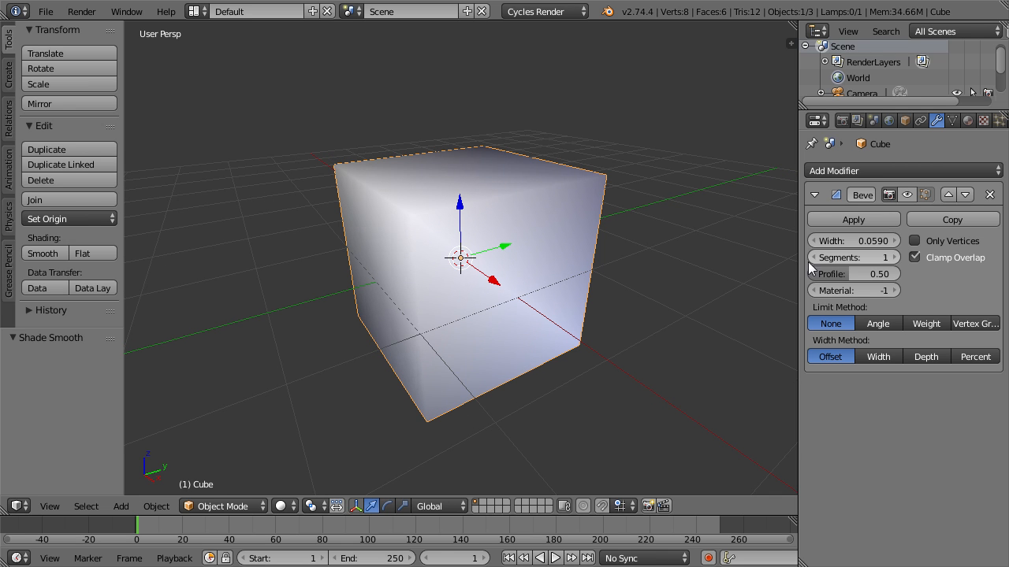
pyautogui.click(905, 194)
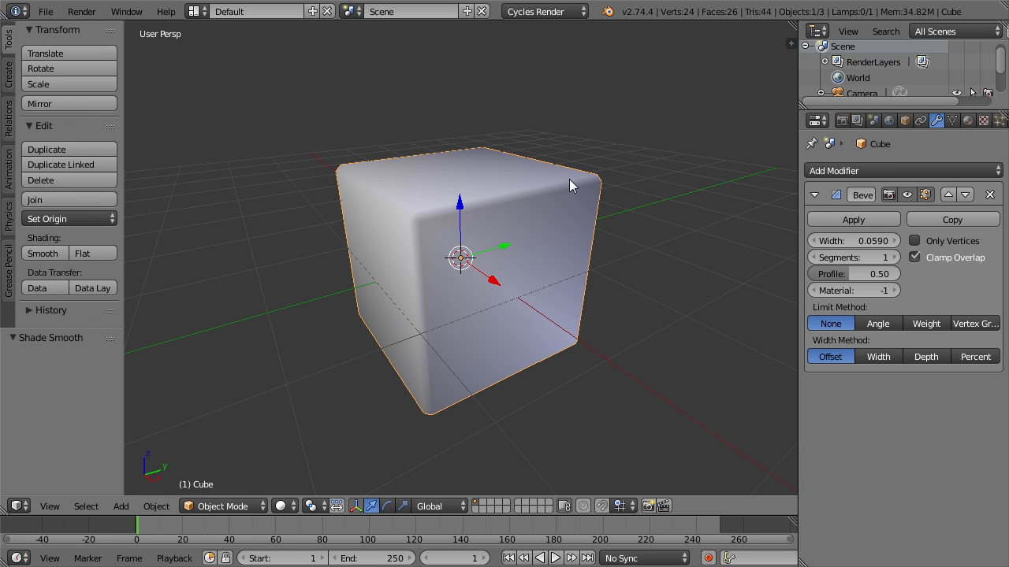
pyautogui.click(107, 255)
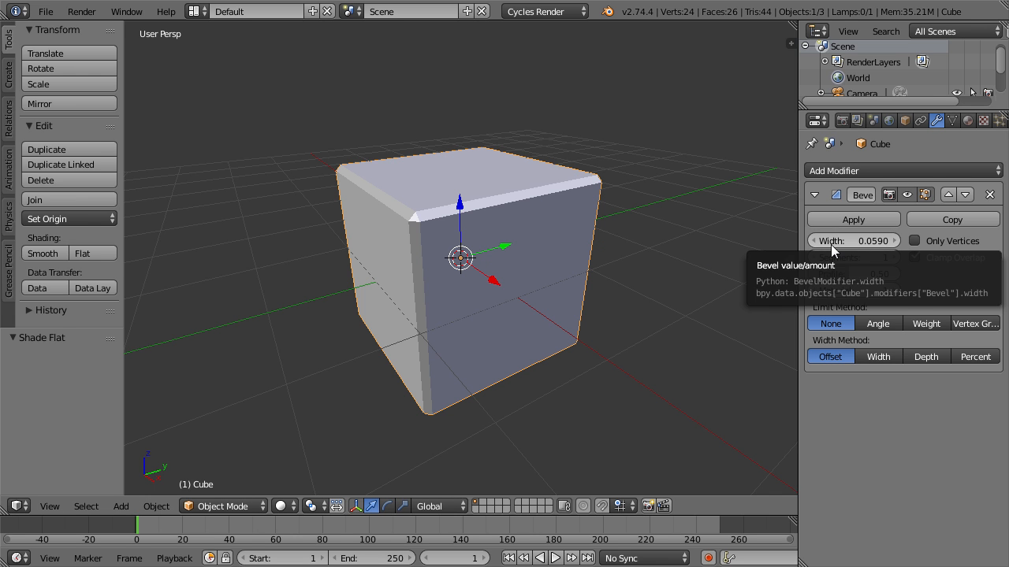
pyautogui.press('s')
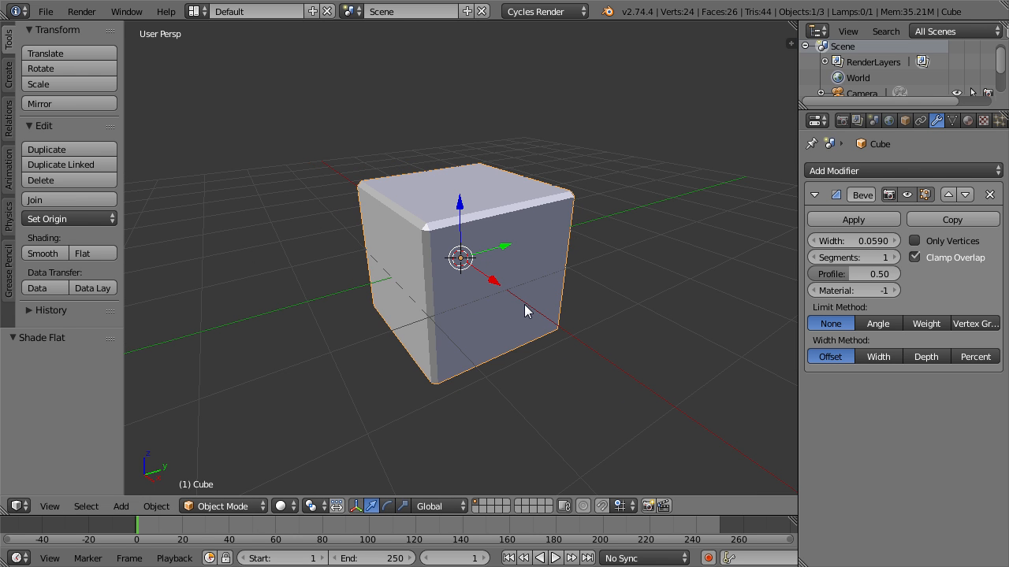
pyautogui.click(512, 319)
pyautogui.press('s')
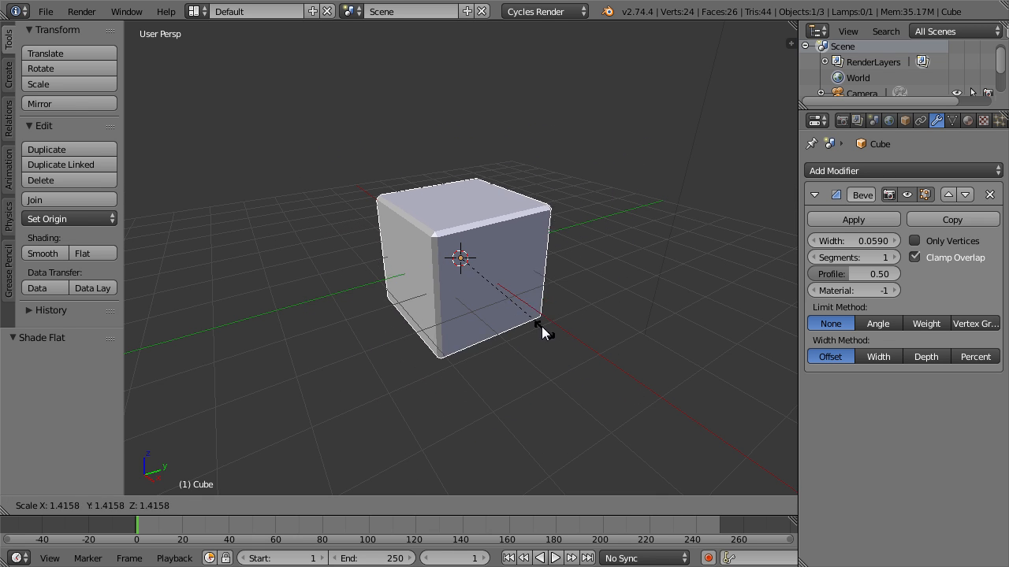
pyautogui.rightClick(549, 323)
# Scale the cube uniformly down to about 0.52 and apply its scale to the object data.
pyautogui.scroll(4, 549, 323)
pyautogui.press('s')
pyautogui.click(536, 311)
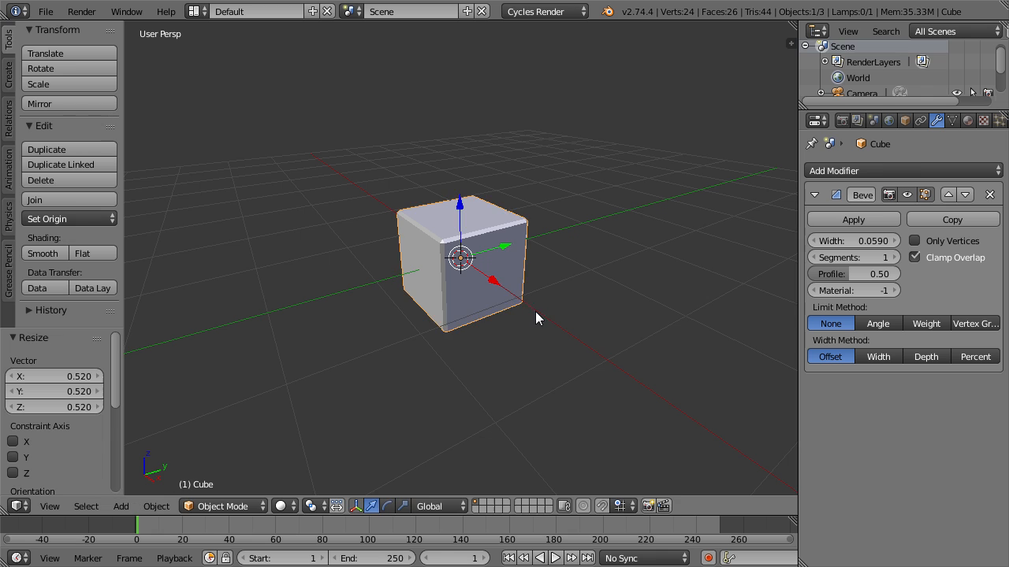
pyautogui.scroll(4, 531, 337)
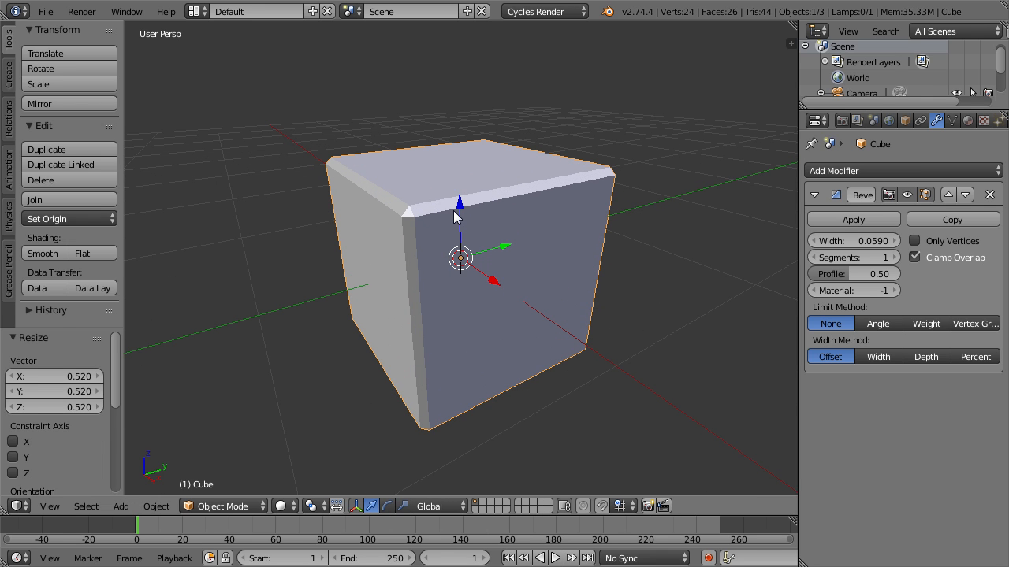
pyautogui.hotkey('ctrl', 'a')
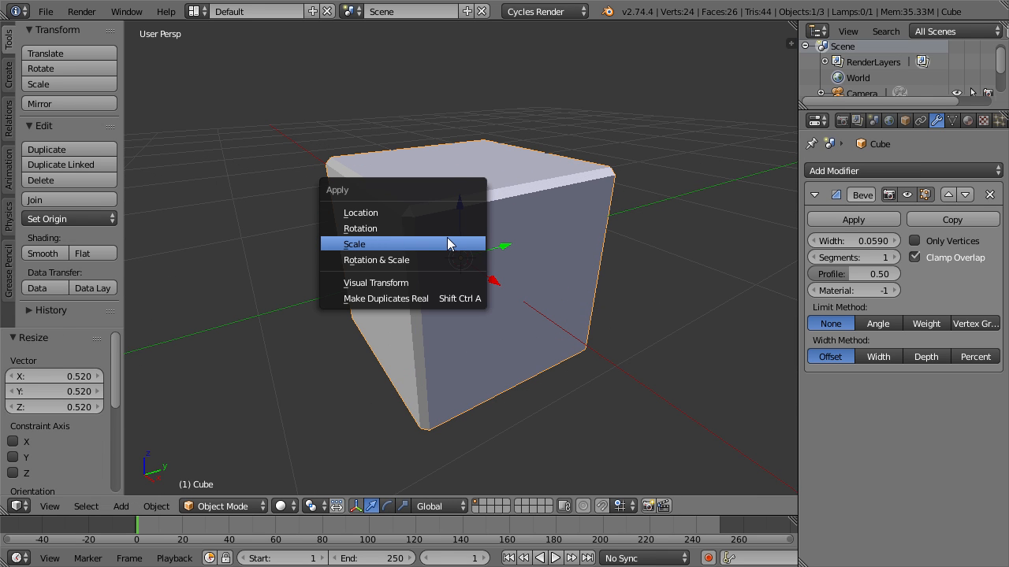
pyautogui.click(447, 243)
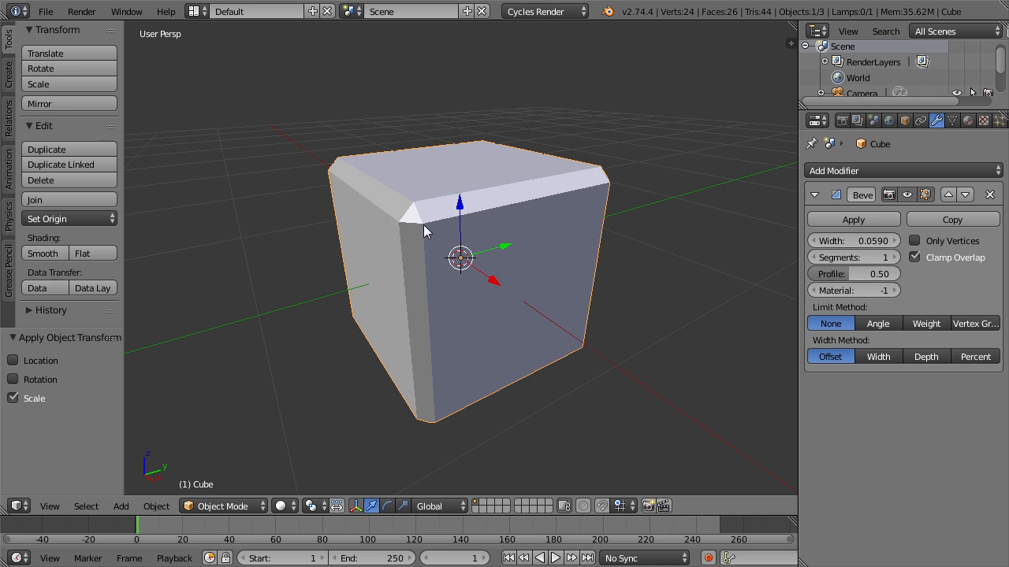
# Stretch the cube along the global X axis by a factor of about 4.147.
pyautogui.scroll(-5, 466, 198)
pyautogui.scroll(1, 492, 272)
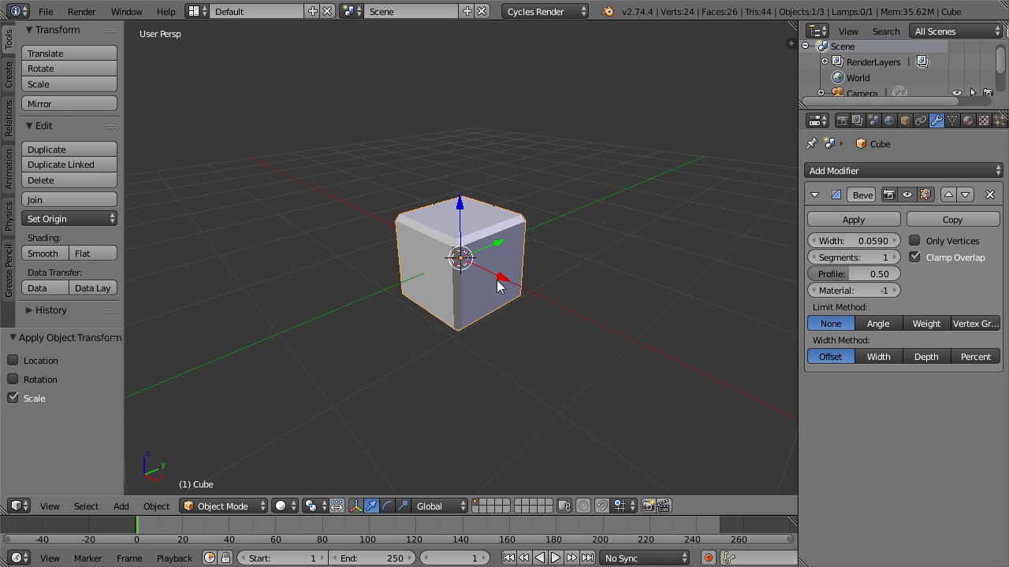
pyautogui.press('s')
pyautogui.press('x')
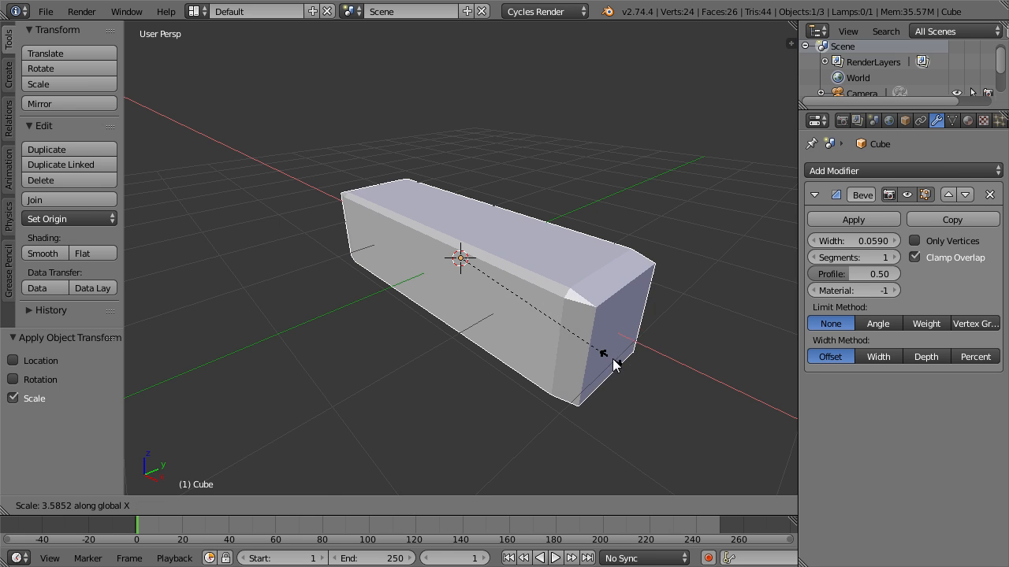
pyautogui.click(633, 372)
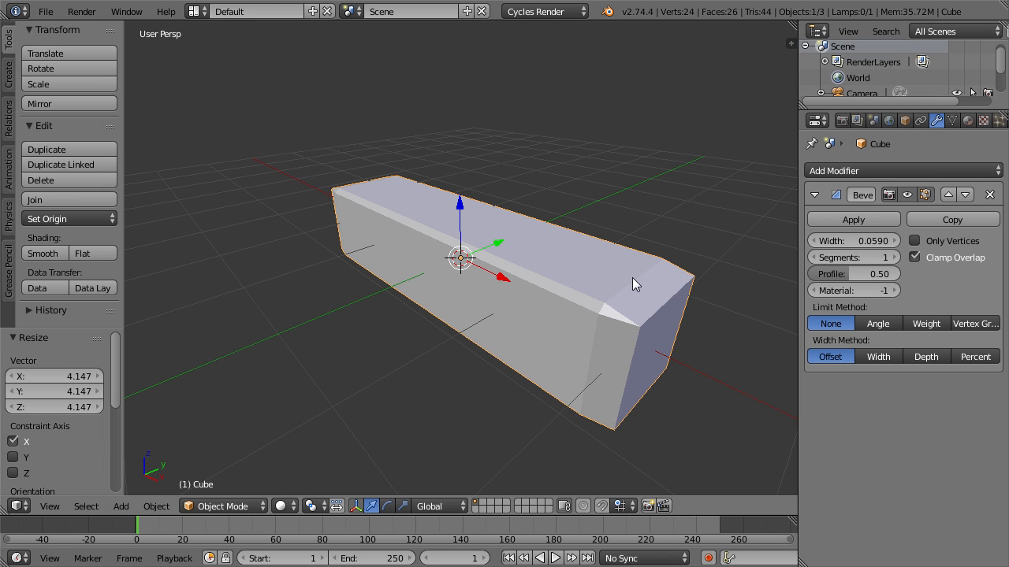
# Apply the stretched block's scale so the bevel is even on all edges.
pyautogui.keyDown('shift'); pyautogui.moveTo(661, 298); pyautogui.dragTo(590, 265, button='middle'); pyautogui.keyUp('shift')
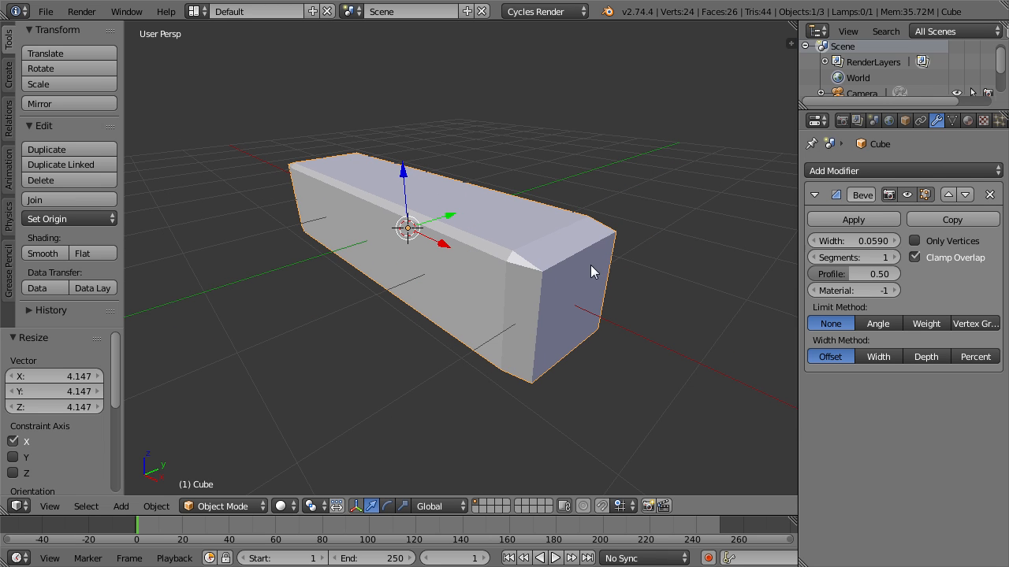
pyautogui.scroll(1, 621, 266)
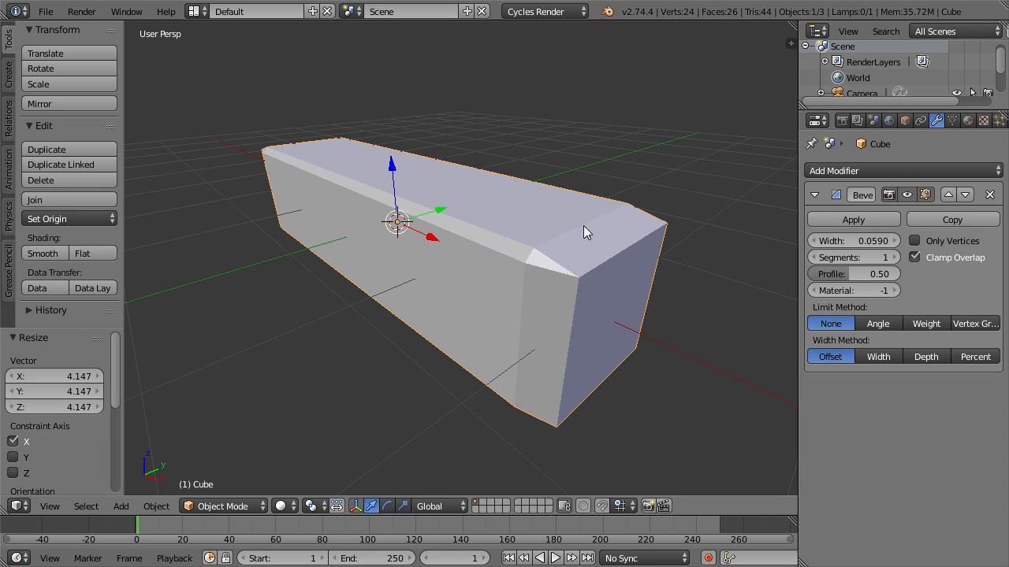
pyautogui.hotkey('ctrl', 'a')
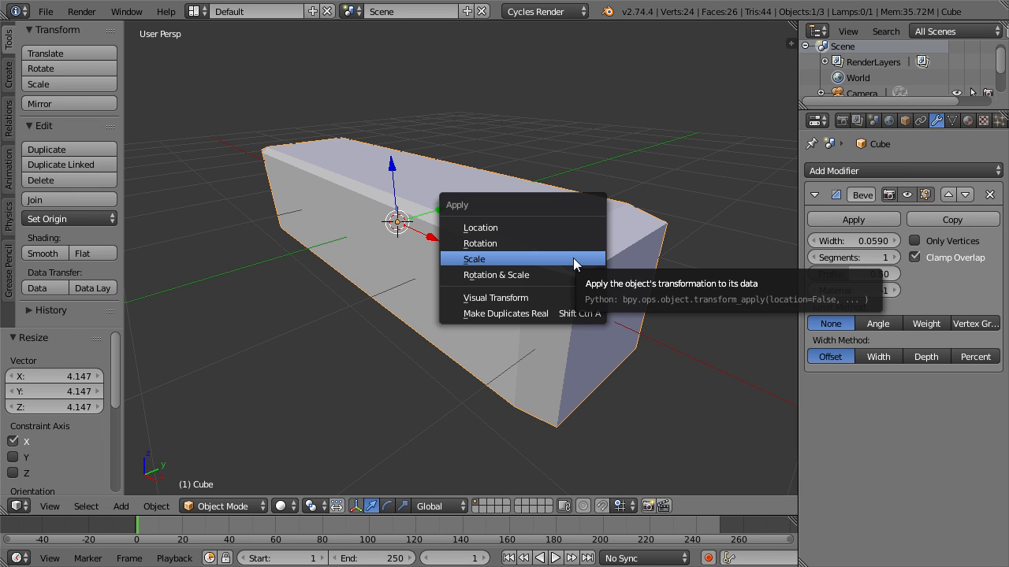
pyautogui.click(573, 257)
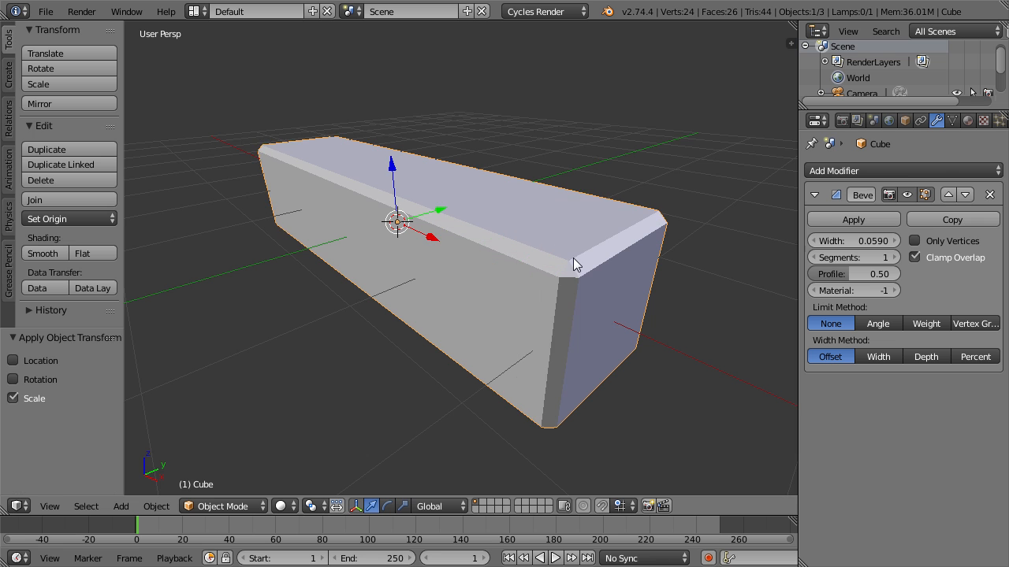
# Raise the bevel modifier's segments to 2 and inspect the block's bevelled corner up close.
pyautogui.scroll(-3, 304, 317)
pyautogui.moveTo(304, 317); pyautogui.dragTo(403, 309, button='middle')
pyautogui.moveTo(499, 307); pyautogui.dragTo(632, 276, button='middle')
pyautogui.scroll(2, 682, 253)
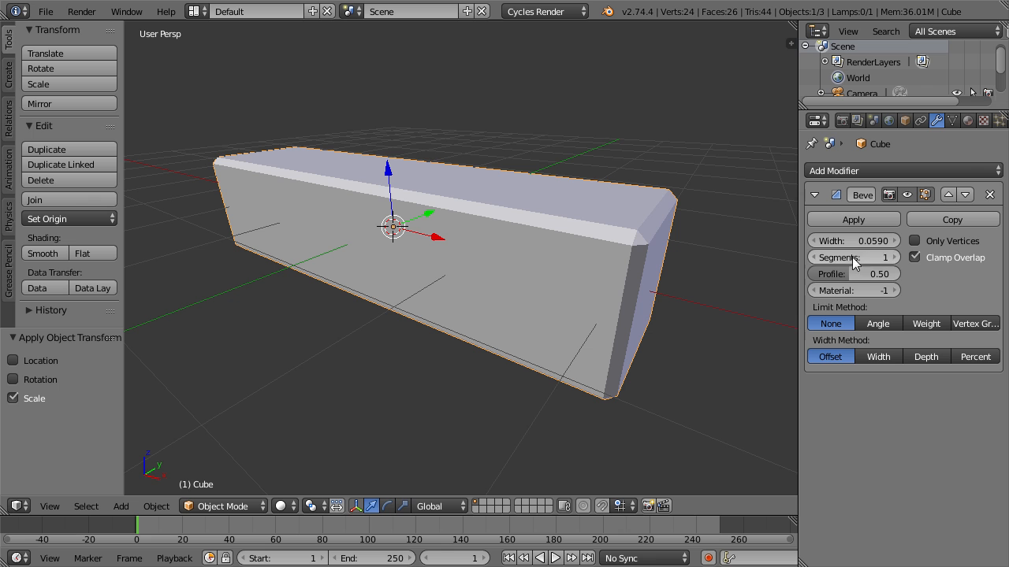
pyautogui.moveTo(682, 287); pyautogui.dragTo(527, 261, button='middle')
pyautogui.scroll(1, 631, 317)
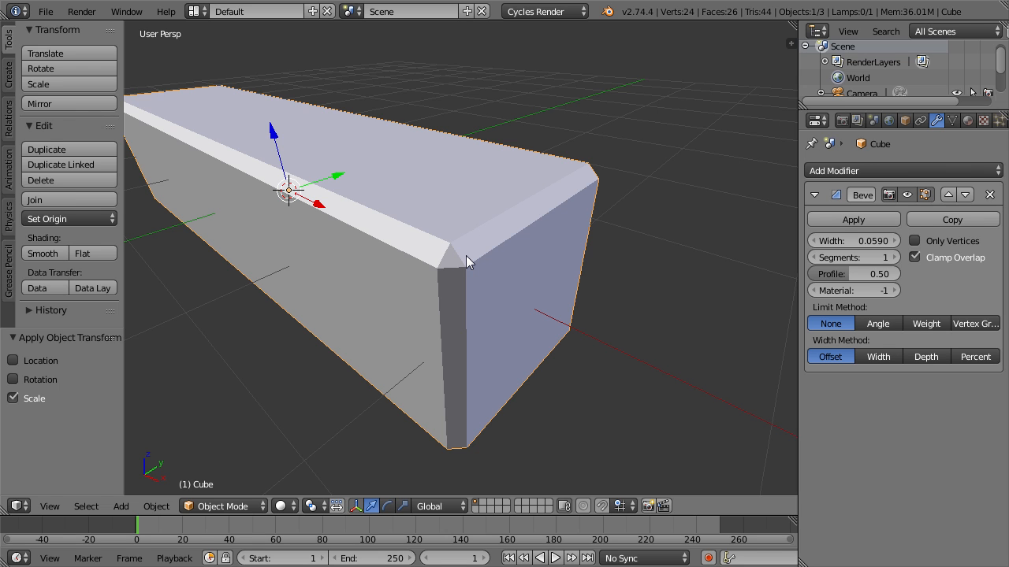
pyautogui.click(895, 260)
pyautogui.scroll(2, 503, 251)
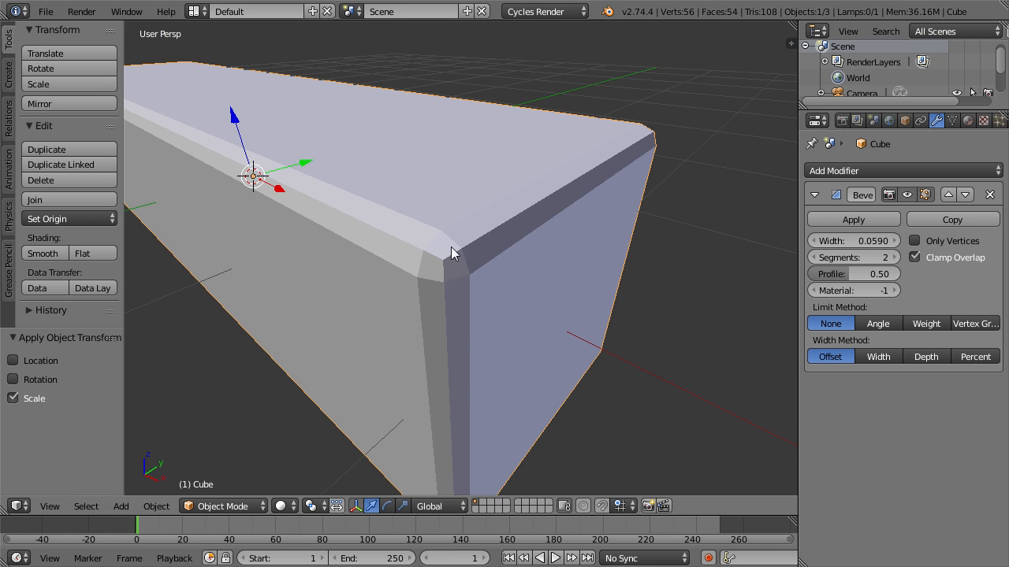
pyautogui.scroll(-3, 440, 269)
pyautogui.moveTo(449, 268); pyautogui.dragTo(426, 268, button='middle')
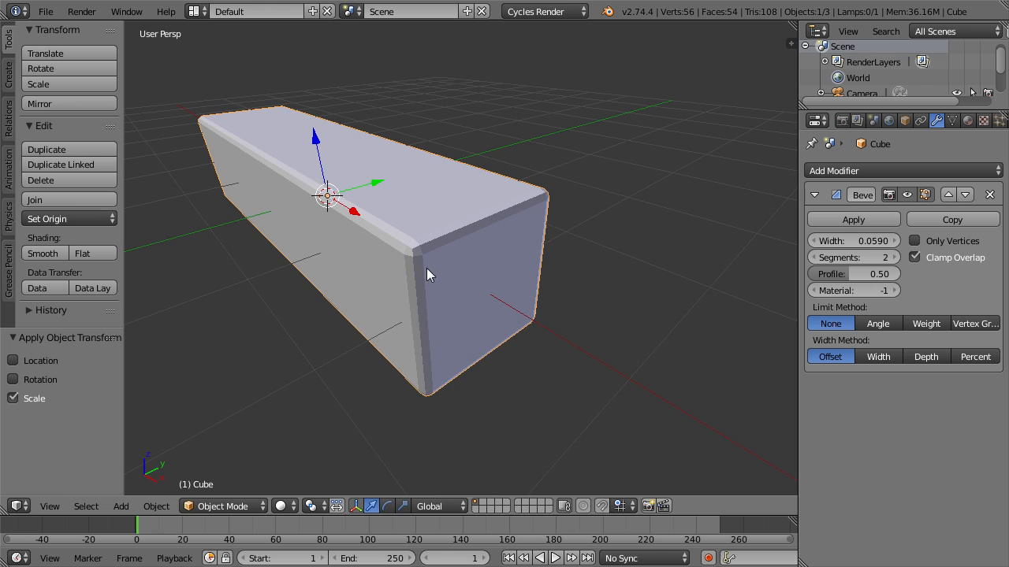
pyautogui.scroll(1, 452, 284)
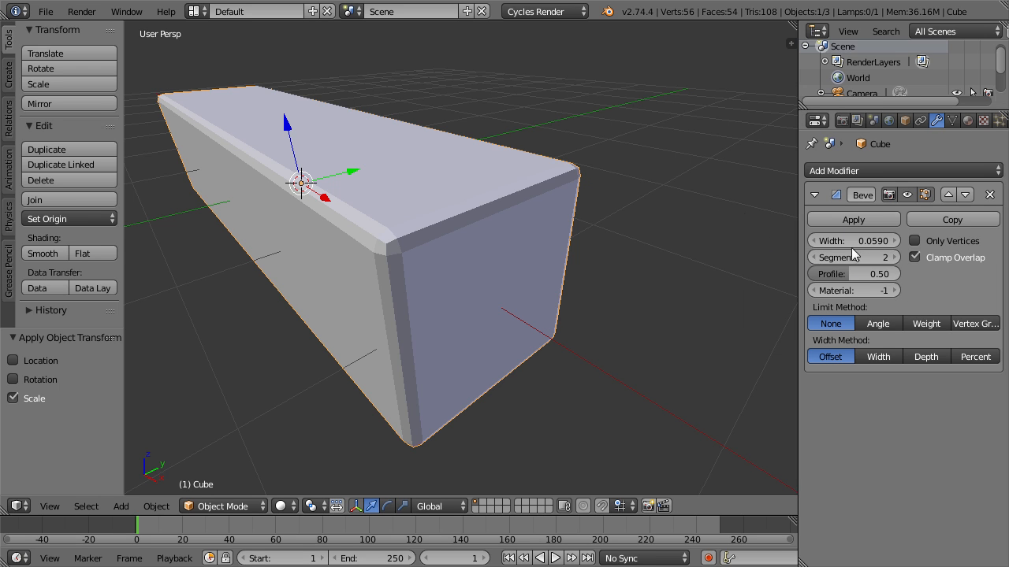
# Restrict the bevel to only vertices and increase its width to 0.502.
pyautogui.click(914, 241)
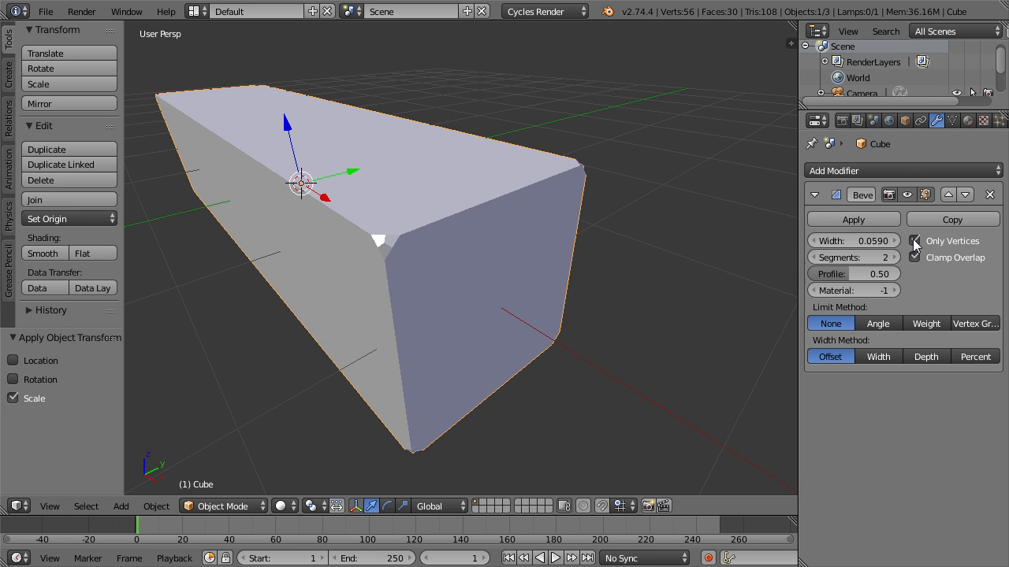
pyautogui.moveTo(473, 264); pyautogui.dragTo(647, 291, button='middle')
pyautogui.moveTo(858, 241); pyautogui.dragTo(861, 262)
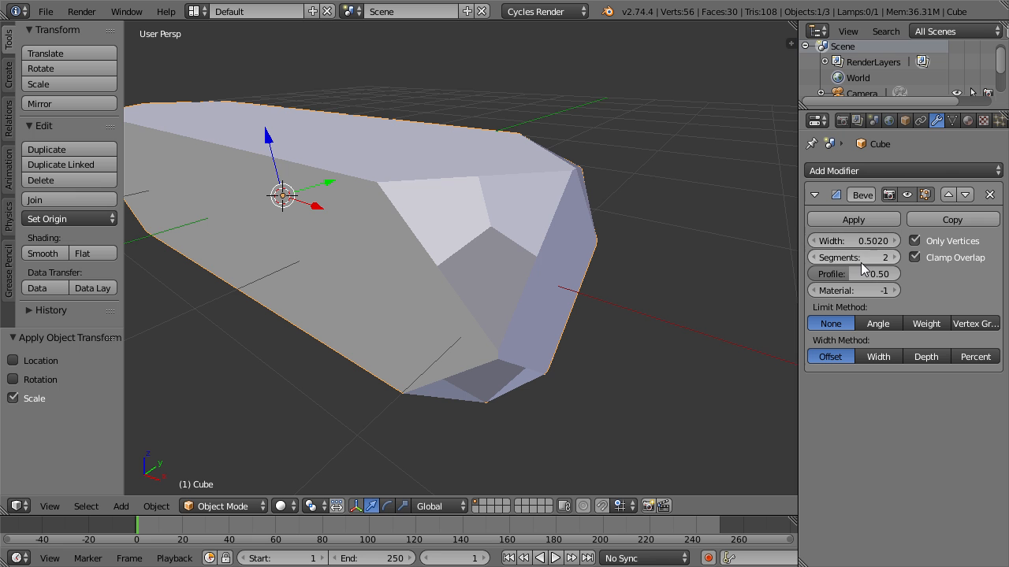
pyautogui.moveTo(455, 288); pyautogui.dragTo(496, 266, button='middle')
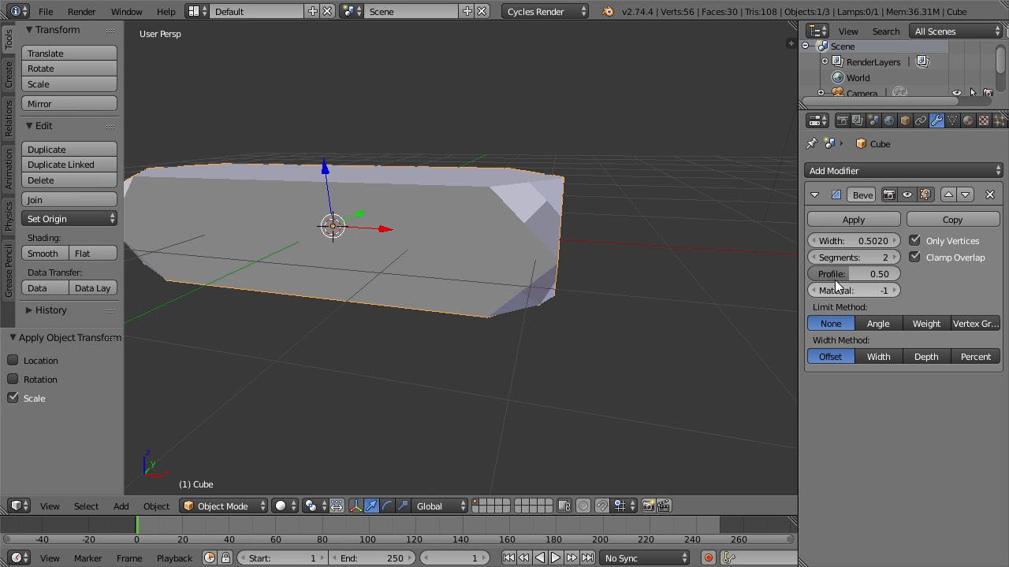
# Reduce the vertex-only bevel to 1 segment and inspect the block's cut corners.
pyautogui.click(812, 257)
pyautogui.moveTo(612, 227); pyautogui.dragTo(569, 210, button='middle')
pyautogui.scroll(3, 579, 232)
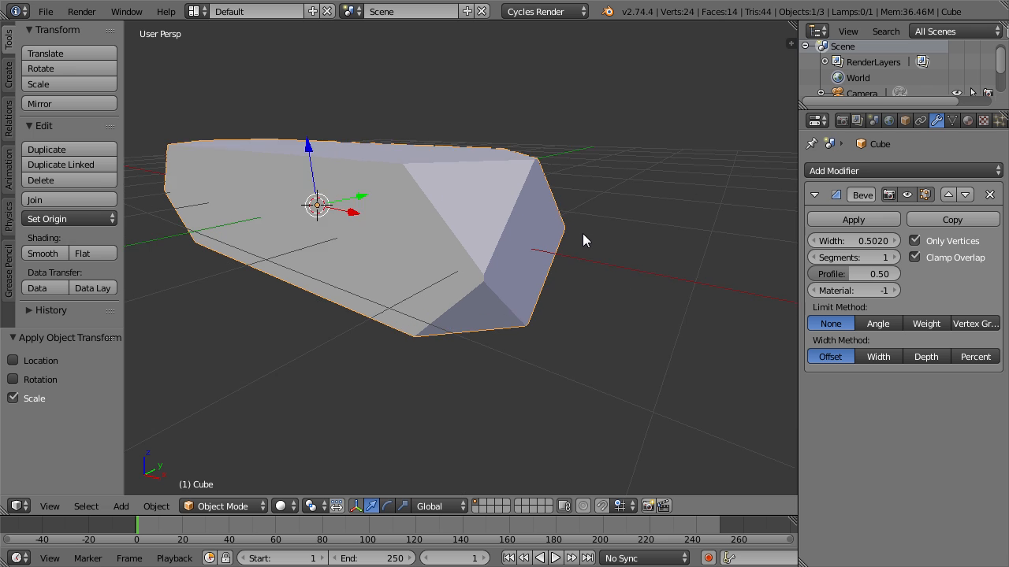
pyautogui.scroll(-4, 562, 241)
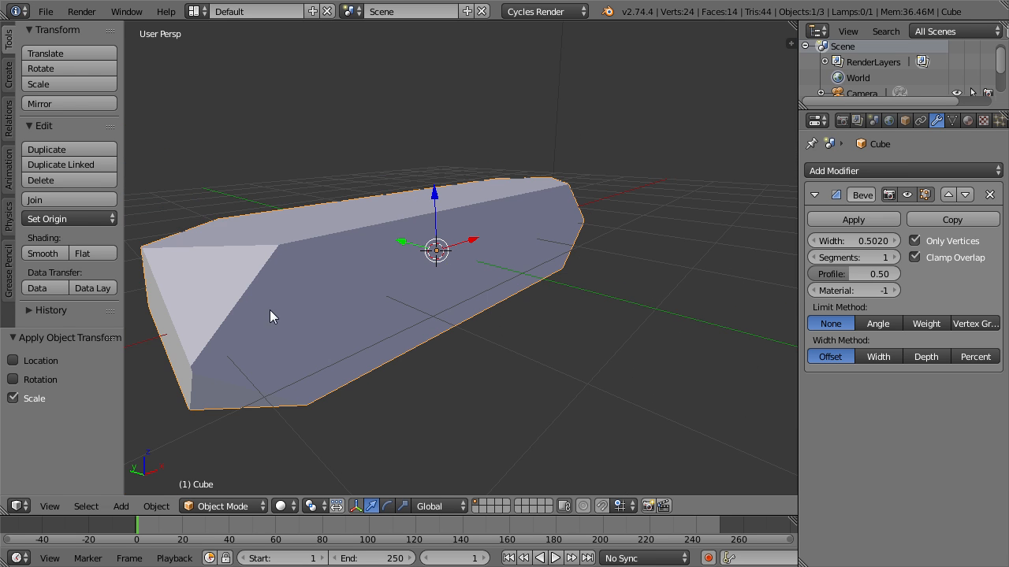
pyautogui.moveTo(270, 315); pyautogui.dragTo(297, 315, button='middle')
# Compare the block's corners with the bevel hidden and shown in the viewport, checking the original corner vertex of the mesh.
pyautogui.click(907, 194)
pyautogui.click(321, 285)
pyautogui.press('Tab')
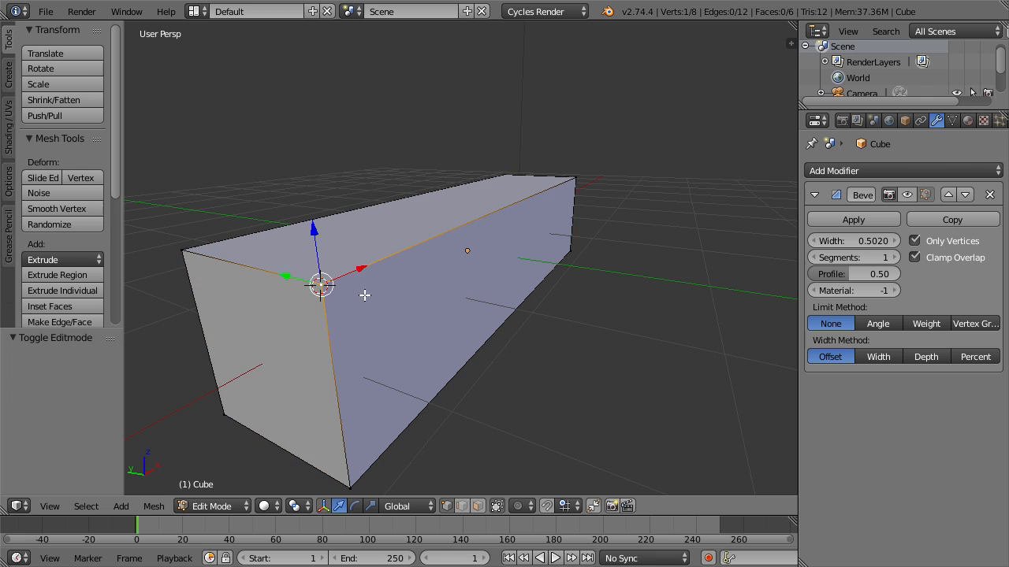
pyautogui.press('Tab')
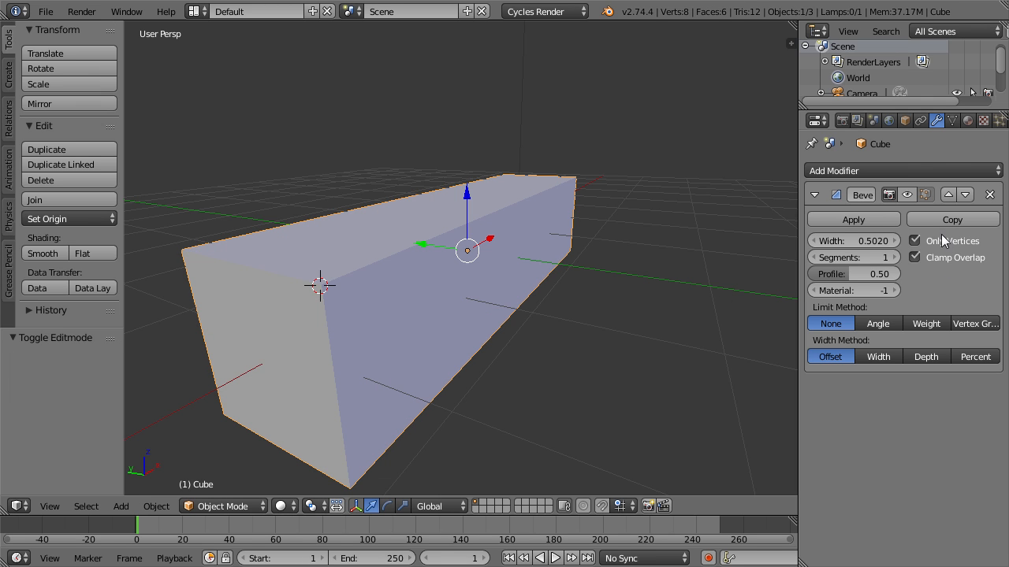
pyautogui.click(907, 194)
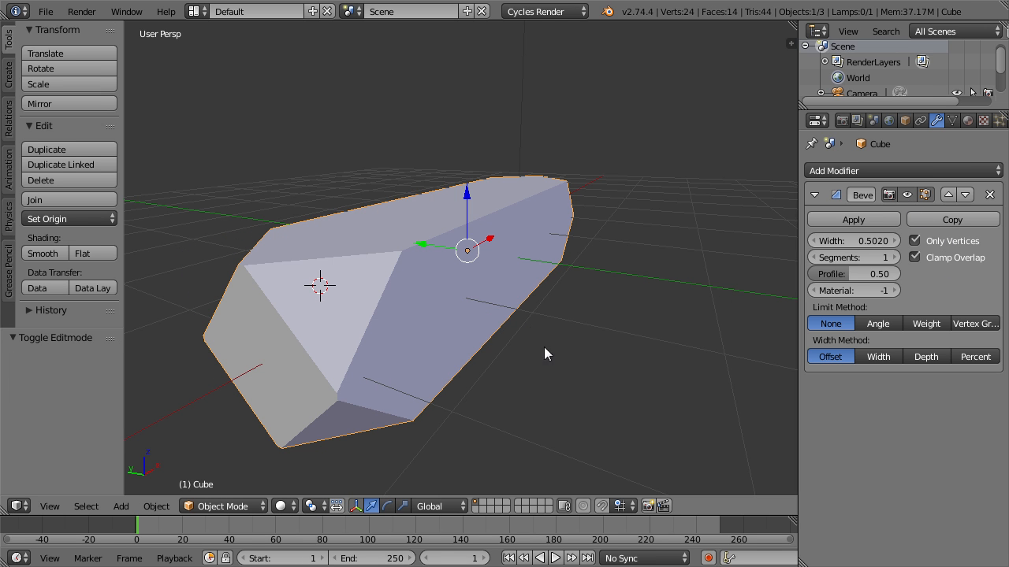
pyautogui.moveTo(573, 355); pyautogui.dragTo(529, 357, button='middle')
pyautogui.moveTo(428, 352); pyautogui.dragTo(494, 308, button='middle')
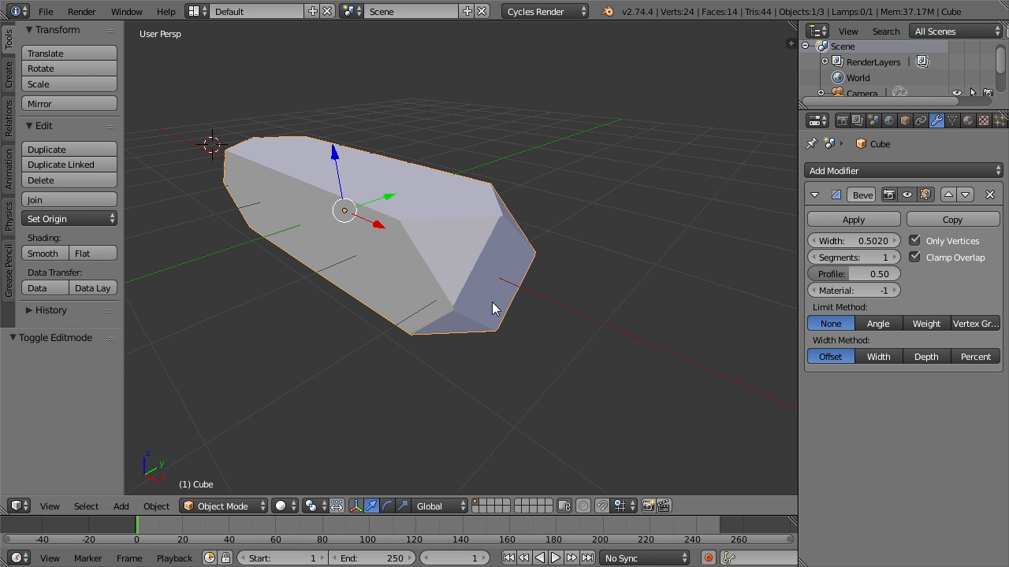
pyautogui.scroll(2, 492, 302)
pyautogui.scroll(-1, 457, 329)
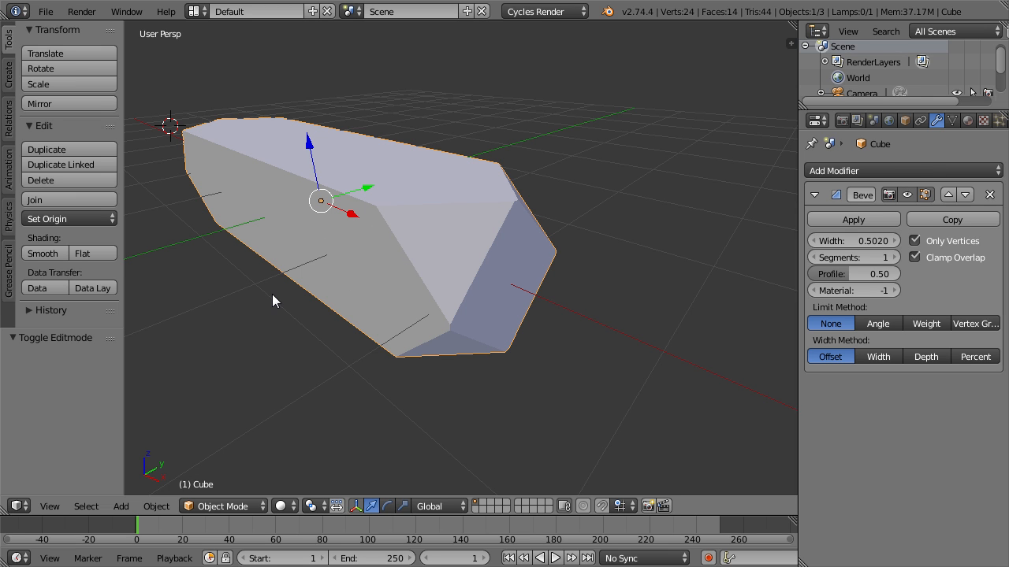
# Turn off vertex-only bevelling and reduce the bevel width to 0.074.
pyautogui.click(914, 240)
pyautogui.moveTo(717, 250); pyautogui.dragTo(612, 250, button='middle')
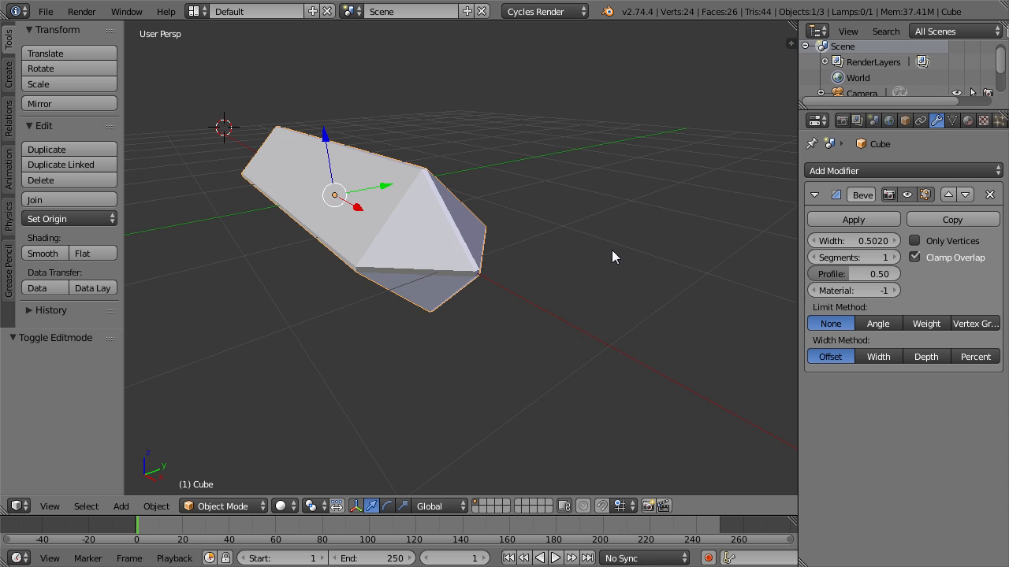
pyautogui.moveTo(855, 240); pyautogui.dragTo(630, 240)
pyautogui.moveTo(383, 249); pyautogui.dragTo(400, 246, button='middle')
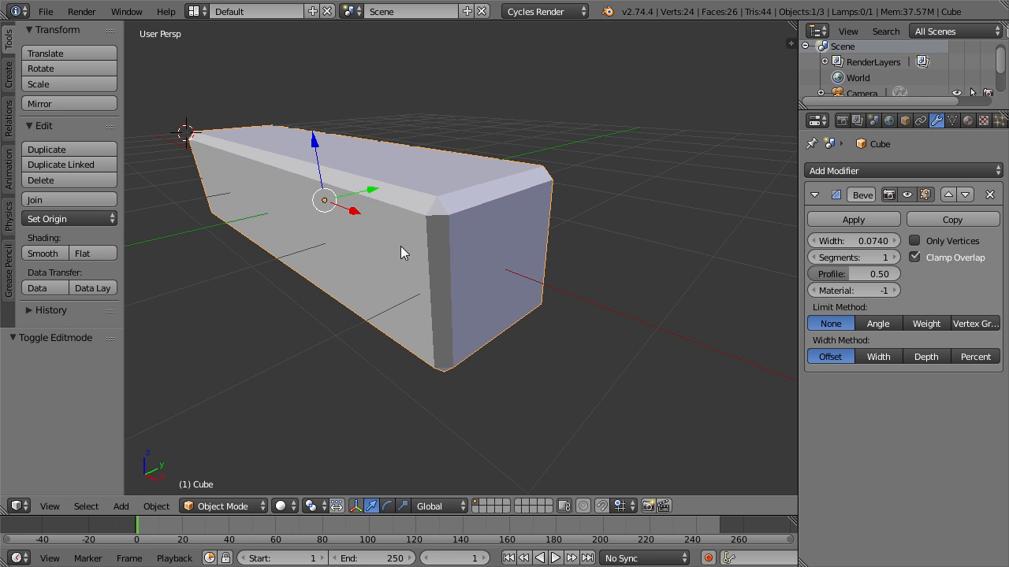
# Raise the bevel's segments to 4 and narrow its width to 0.041.
pyautogui.click(895, 257)
pyautogui.click(896, 257)
pyautogui.click(896, 257)
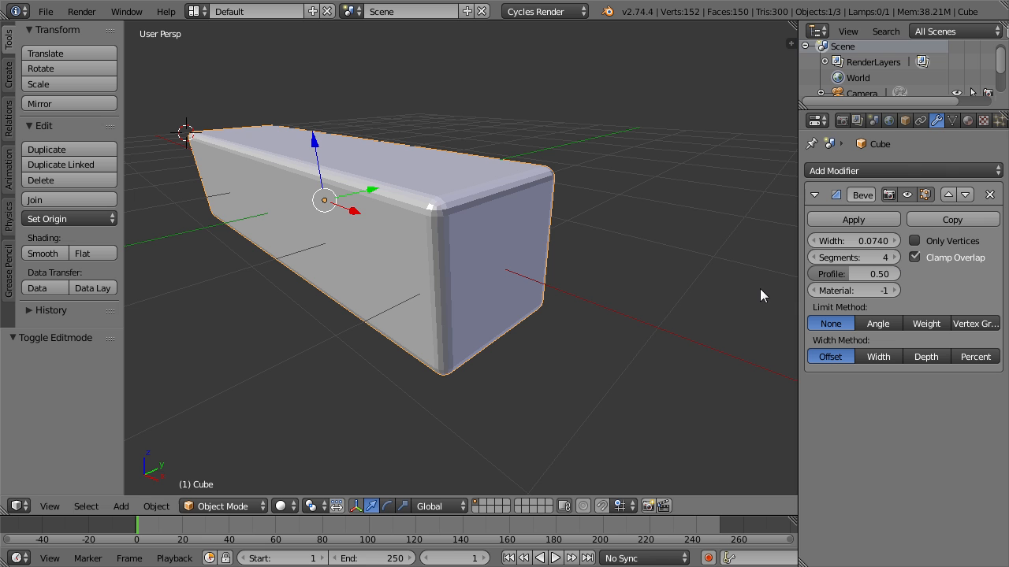
pyautogui.scroll(2, 634, 274)
pyautogui.moveTo(642, 249); pyautogui.dragTo(608, 257, button='middle')
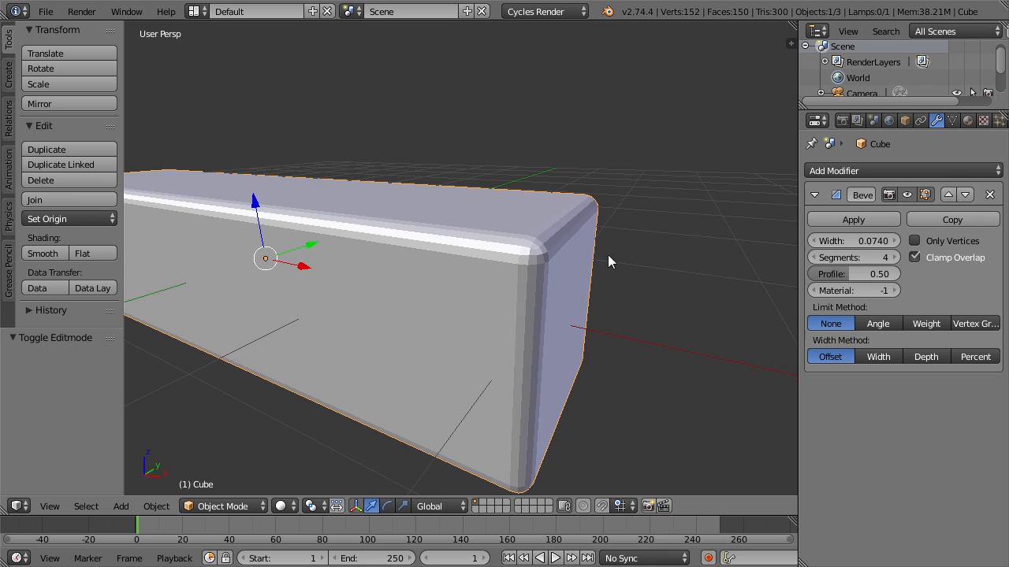
pyautogui.moveTo(852, 245); pyautogui.dragTo(816, 245)
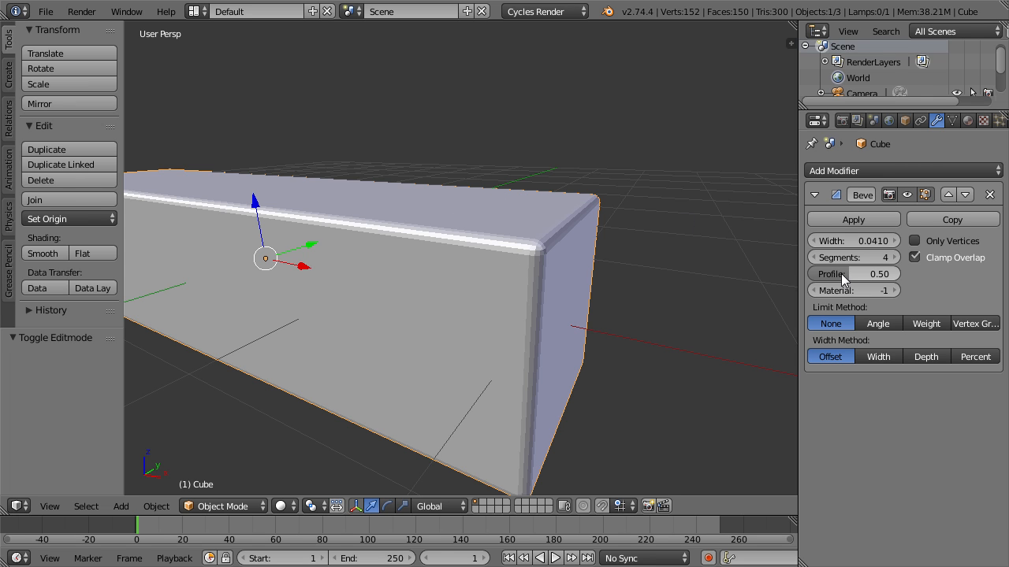
# Lower the bevel profile to 0.15 and inspect the block's edges.
pyautogui.moveTo(850, 273); pyautogui.dragTo(819, 274)
pyautogui.scroll(-3, 634, 297)
pyautogui.scroll(2, 596, 302)
pyautogui.scroll(2, 597, 308)
pyautogui.scroll(1, 603, 315)
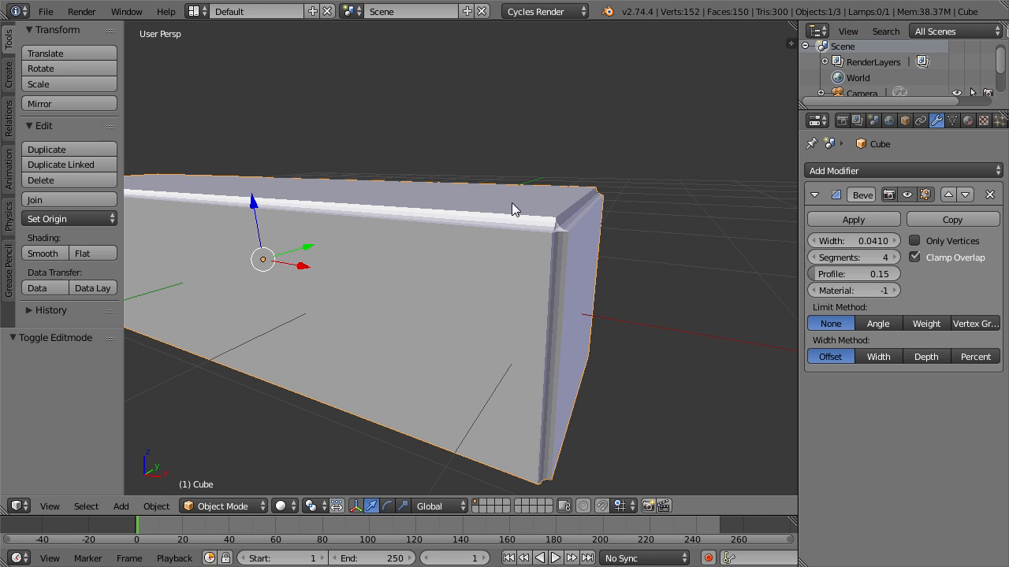
# Try bevel profile values of 1.00, 0.95, 0.50 and 0.15, viewing the block's corner up close.
pyautogui.moveTo(814, 281); pyautogui.dragTo(867, 282)
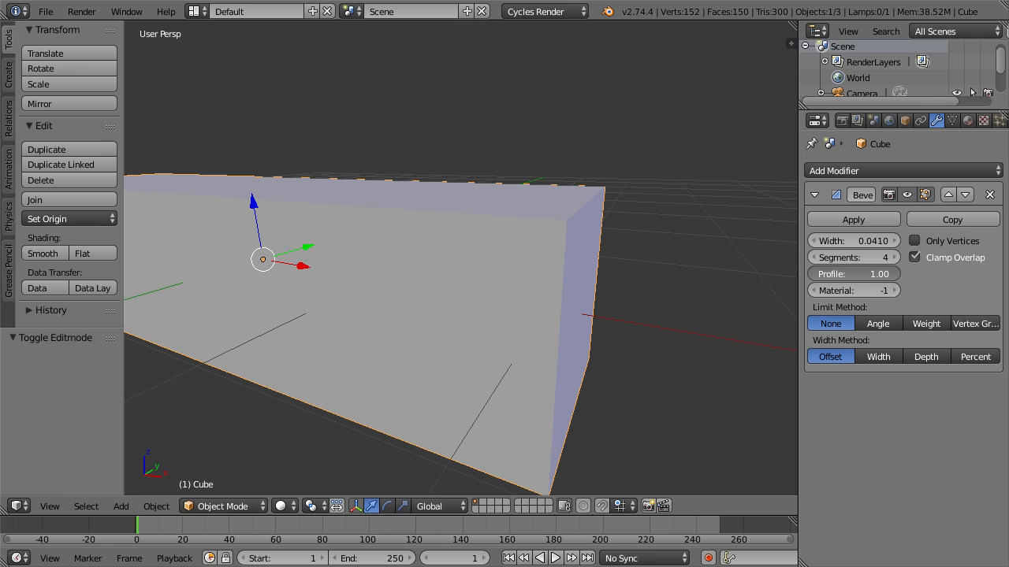
pyautogui.moveTo(867, 274)
pyautogui.mouseDown()
pyautogui.moveTo(825, 273)
pyautogui.moveTo(863, 274)
pyautogui.mouseUp()
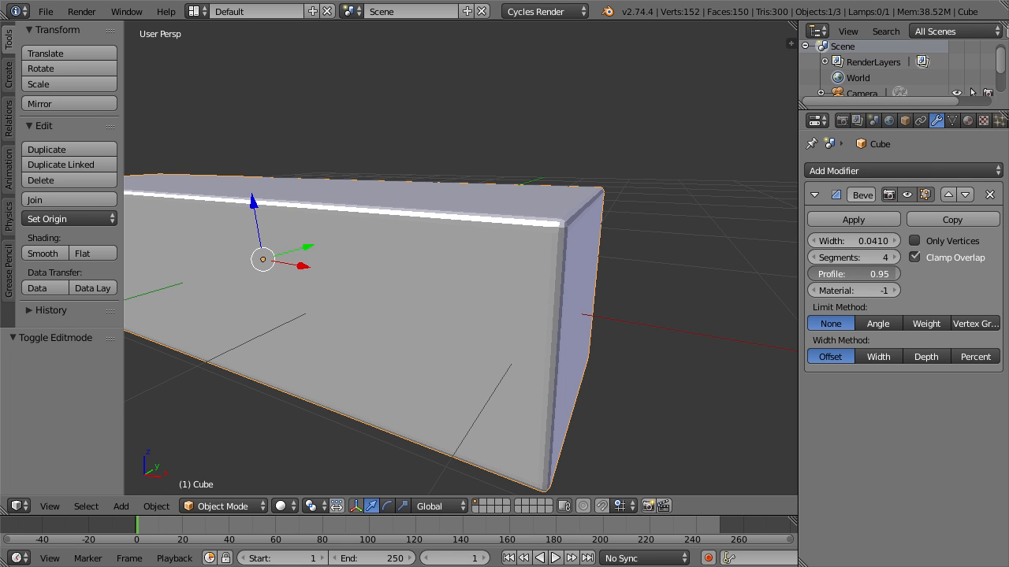
pyautogui.scroll(5, 697, 248)
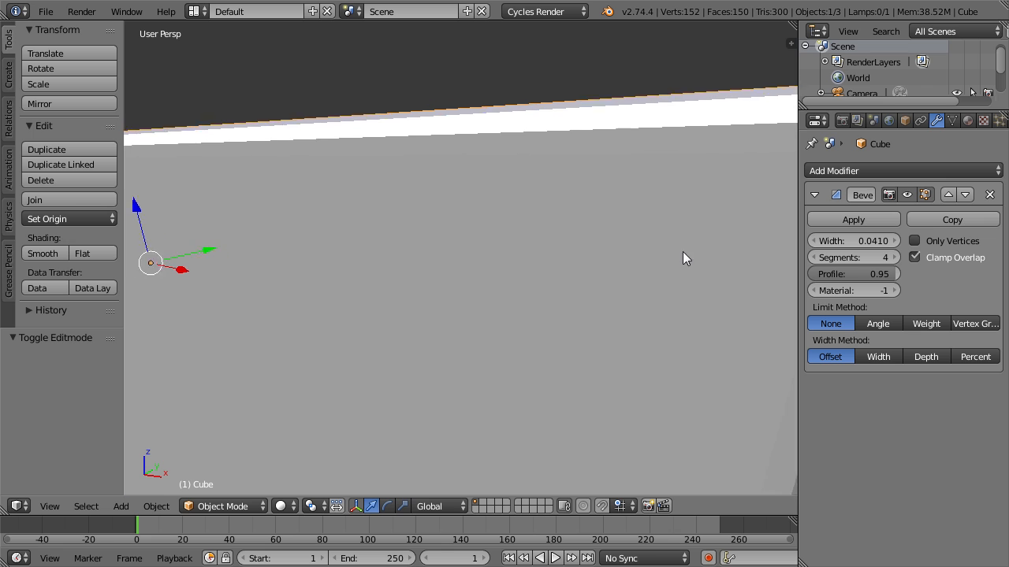
pyautogui.scroll(-5, 683, 258)
pyautogui.moveTo(885, 274); pyautogui.dragTo(852, 273)
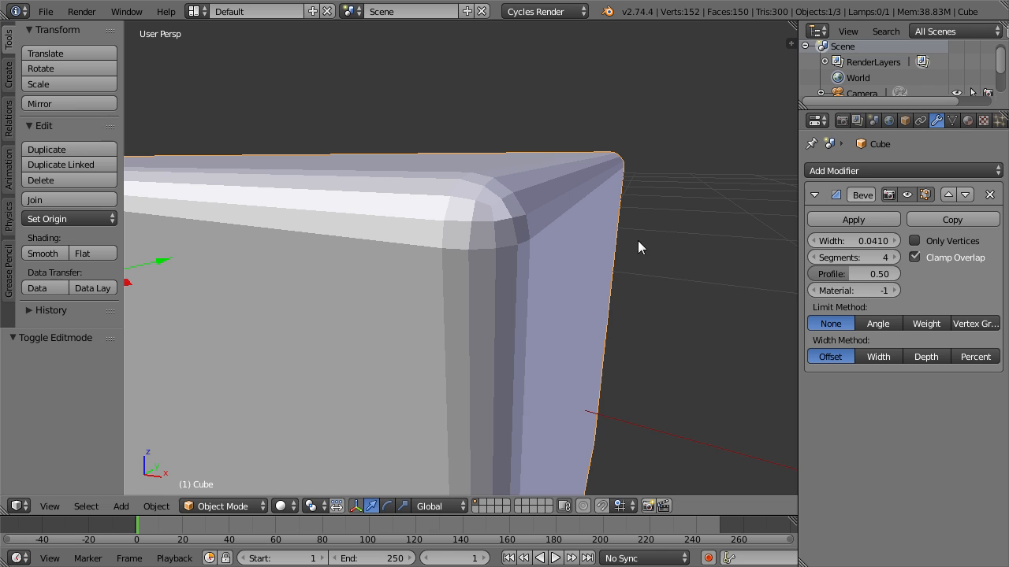
pyautogui.moveTo(883, 274); pyautogui.dragTo(815, 273)
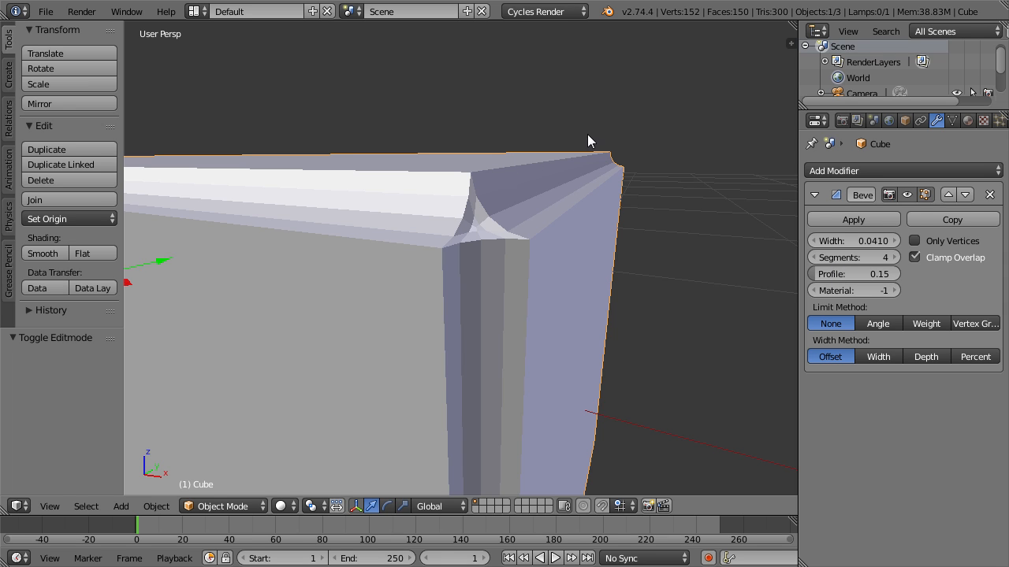
# Set the bevel profile to 0.82 and view the whole block.
pyautogui.moveTo(854, 273); pyautogui.dragTo(882, 274)
pyautogui.scroll(-5, 449, 177)
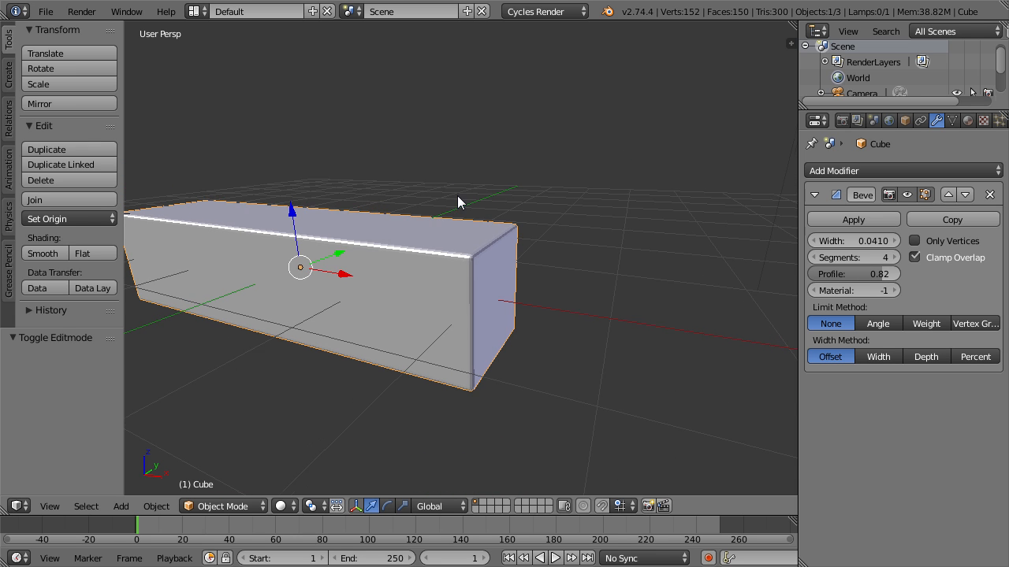
pyautogui.keyDown('shift'); pyautogui.moveTo(458, 197); pyautogui.dragTo(481, 206, button='middle'); pyautogui.keyUp('shift')
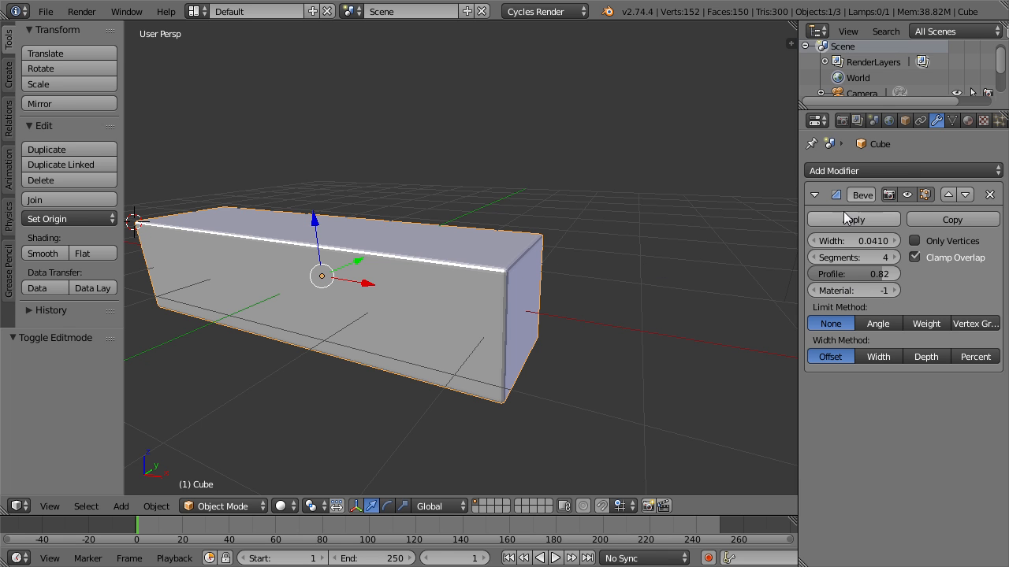
pyautogui.click(851, 171)
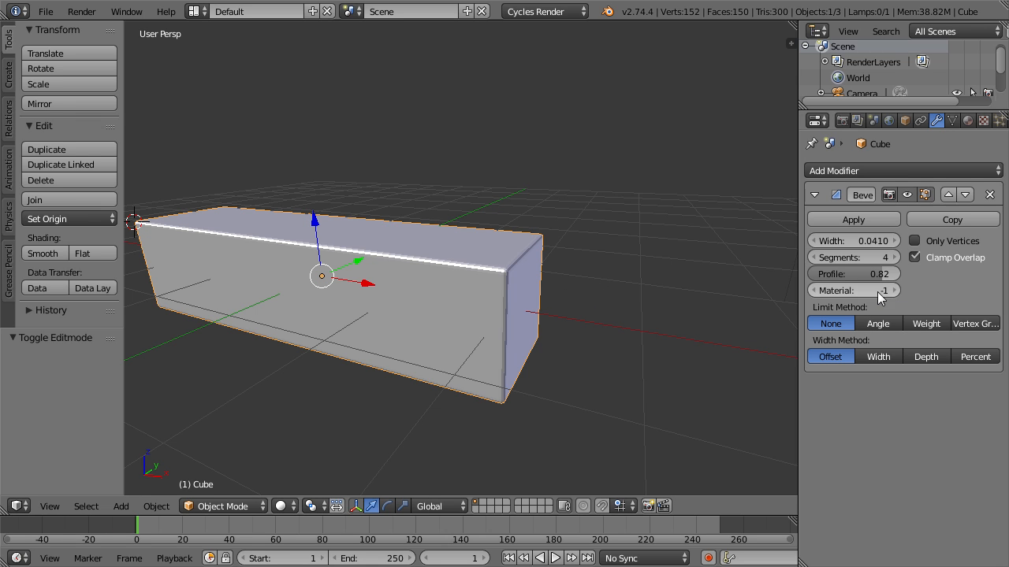
# Change the viewport color of the block's existing material to blue (R 0.036, G 0.079, B 0.800).
pyautogui.click(968, 120)
pyautogui.click(866, 346)
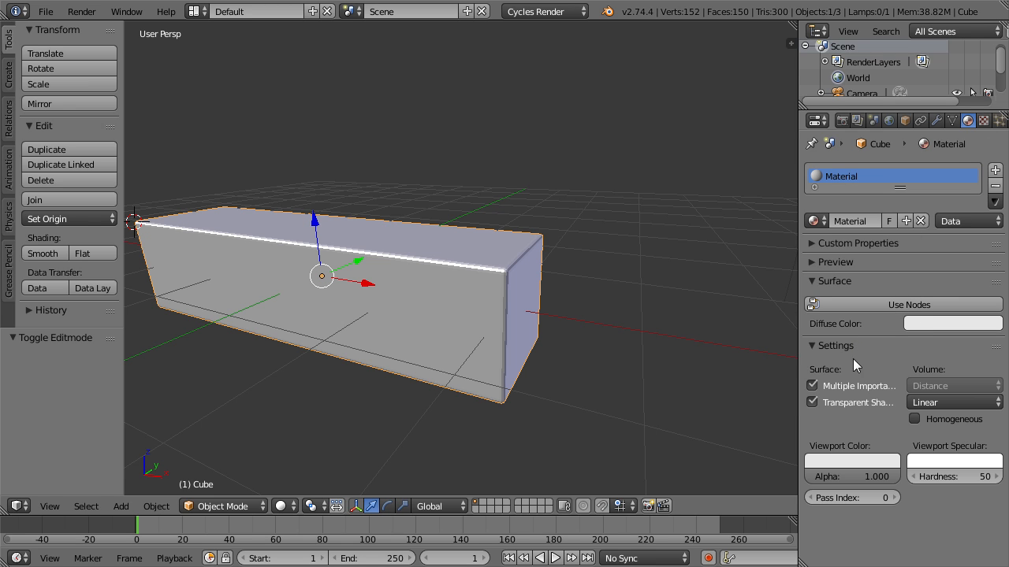
pyautogui.click(850, 464)
pyautogui.click(855, 278)
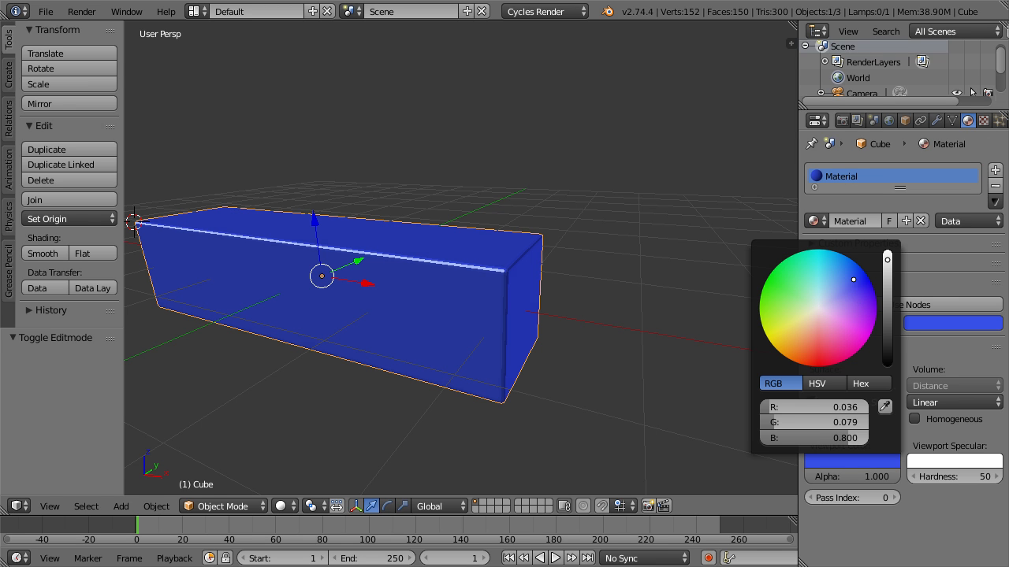
# Add a second material slot with a new material and give it a yellow viewport color.
pyautogui.click(995, 171)
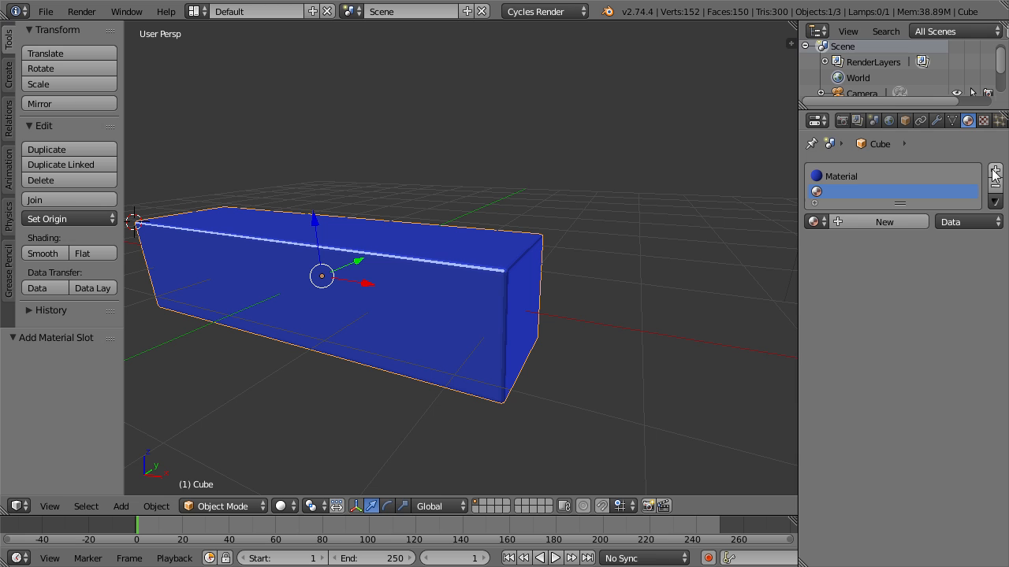
pyautogui.click(881, 219)
pyautogui.scroll(-2, 849, 494)
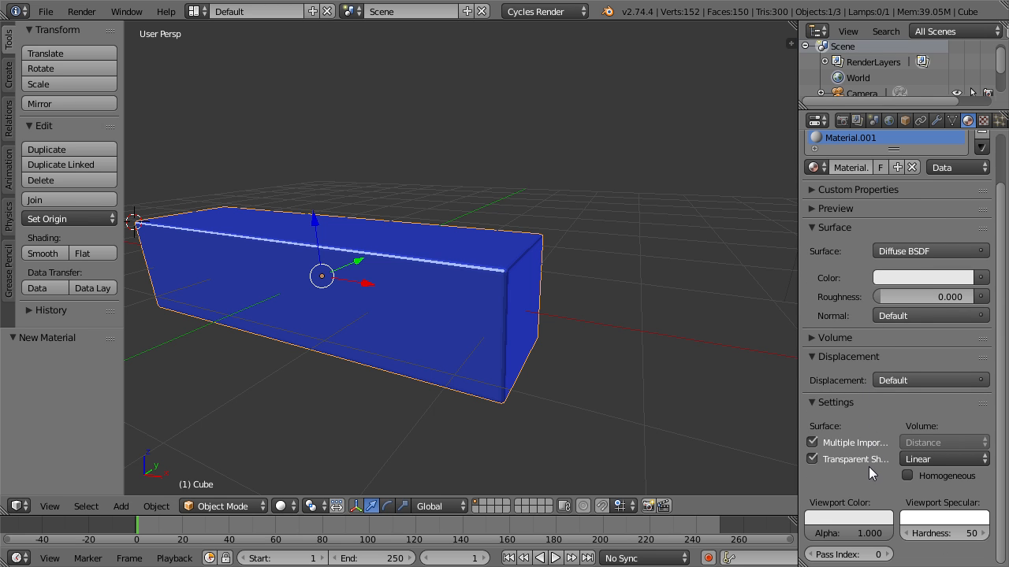
pyautogui.click(844, 518)
pyautogui.moveTo(804, 368); pyautogui.dragTo(778, 393)
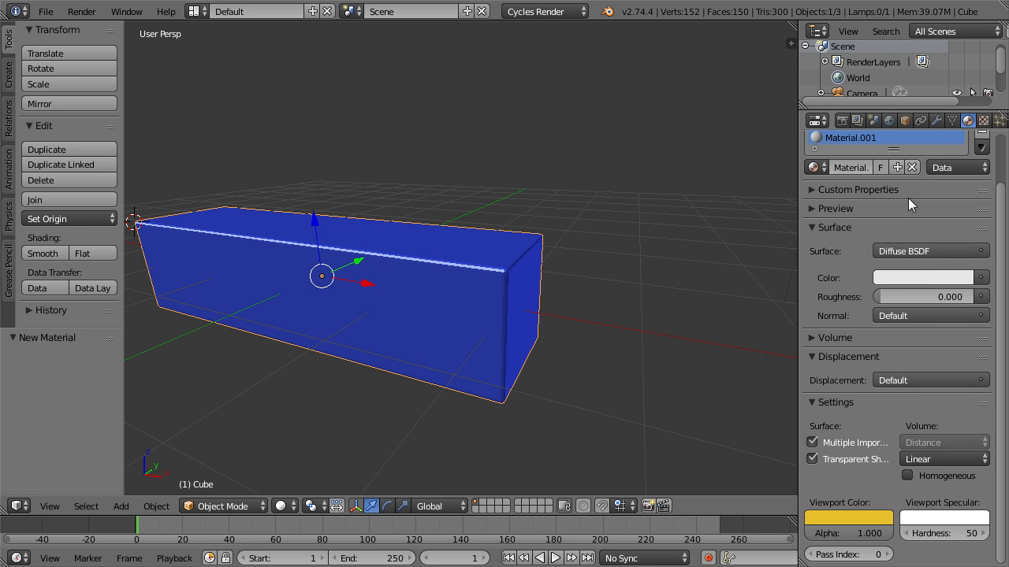
# Set the bevel's material index to 0 and assign Material.001 to all of the block's mesh faces.
pyautogui.click(935, 121)
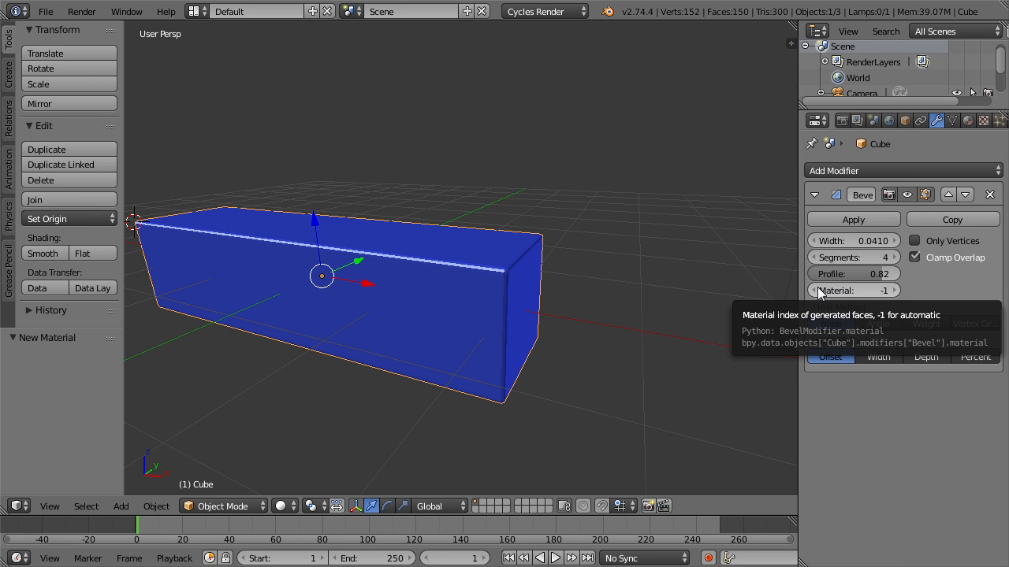
pyautogui.click(896, 290)
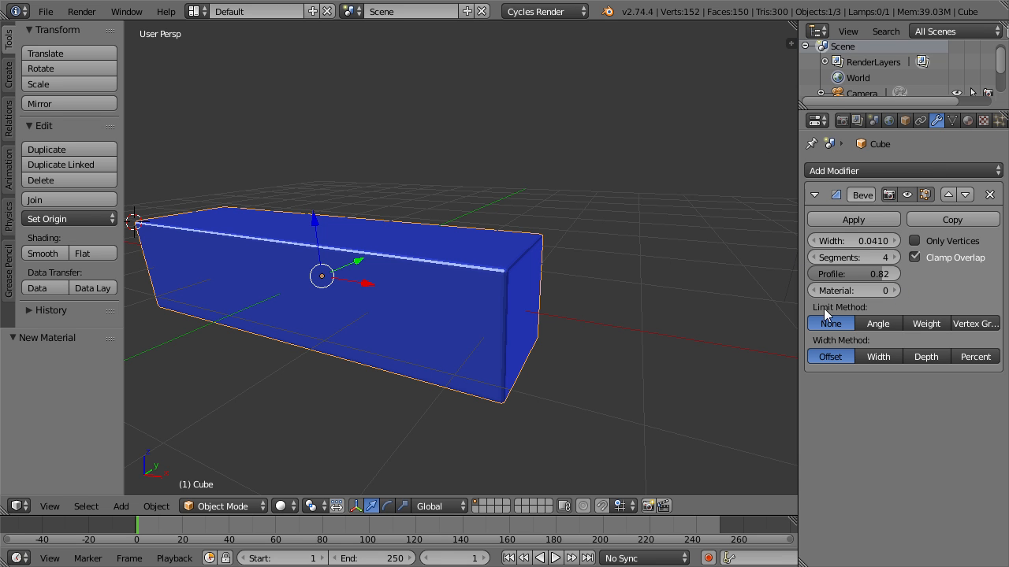
pyautogui.click(966, 121)
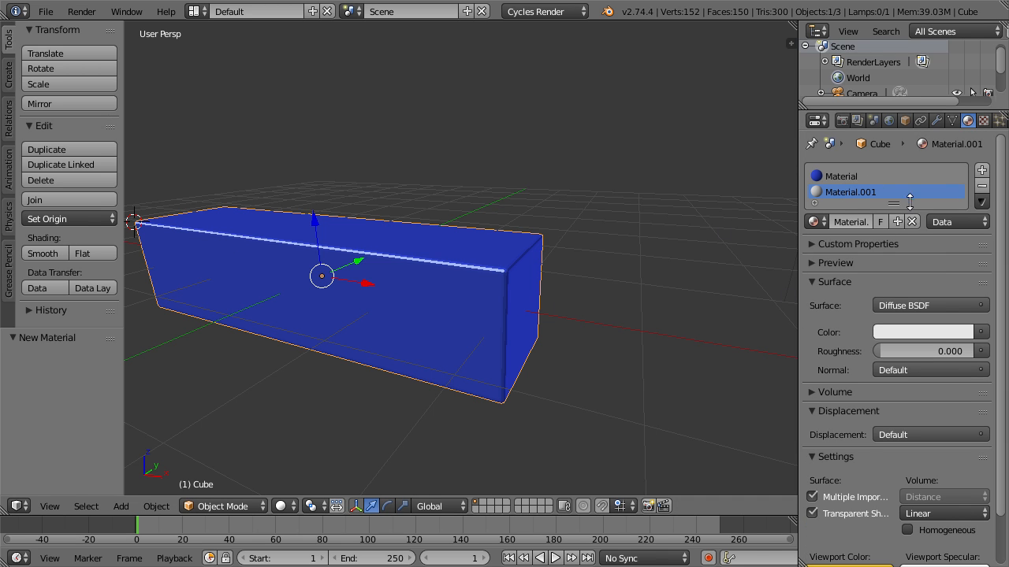
pyautogui.press('Tab')
pyautogui.press('a')
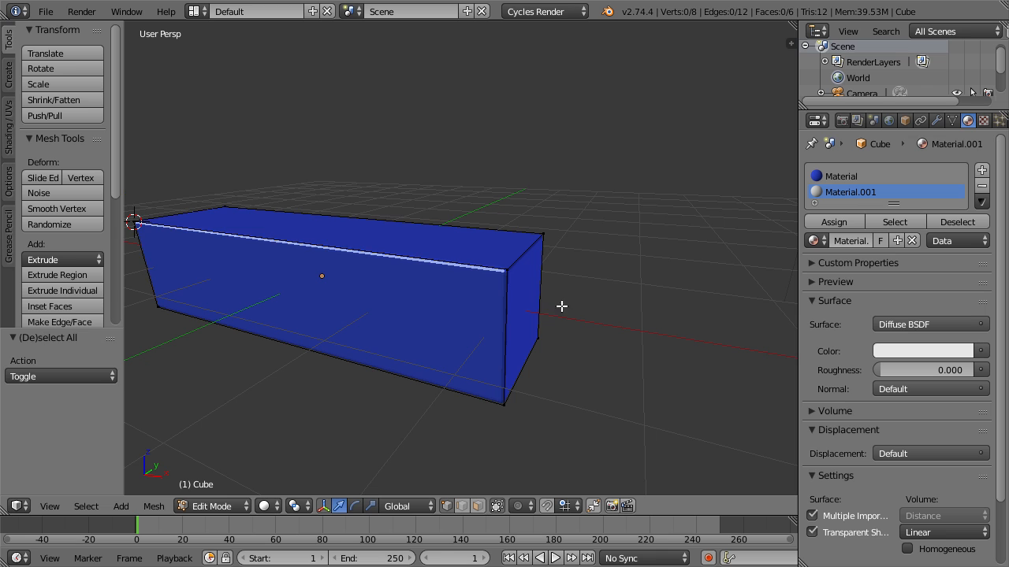
pyautogui.press('a')
pyautogui.click(831, 225)
pyautogui.press('Tab')
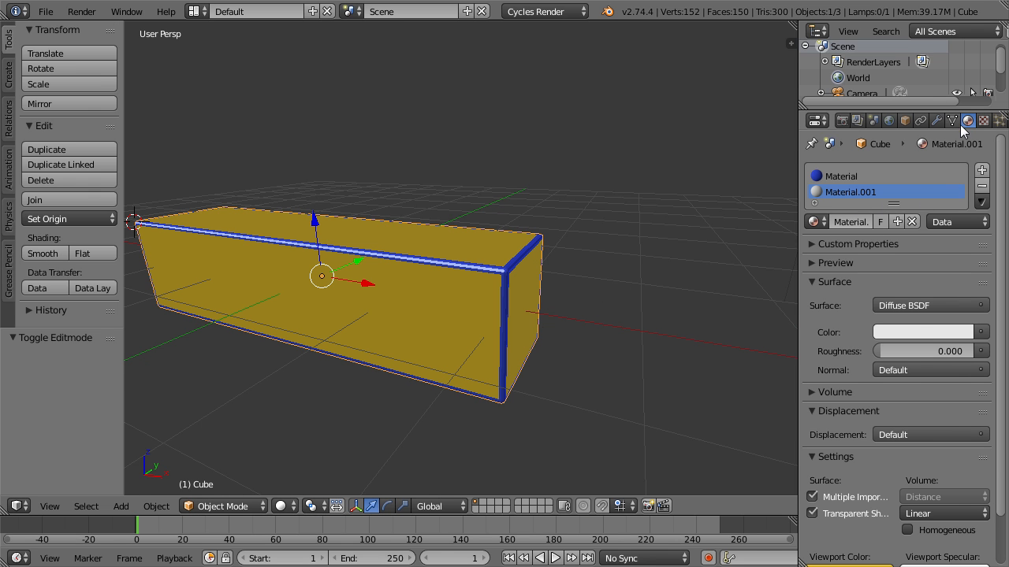
# Reassign the blue Material to all of the block's mesh faces.
pyautogui.click(937, 122)
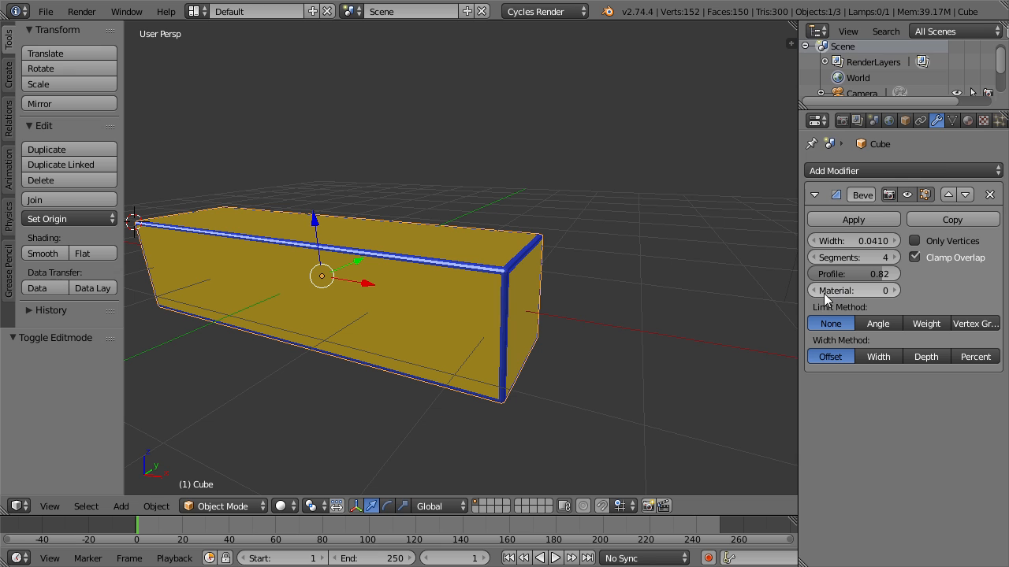
pyautogui.click(968, 120)
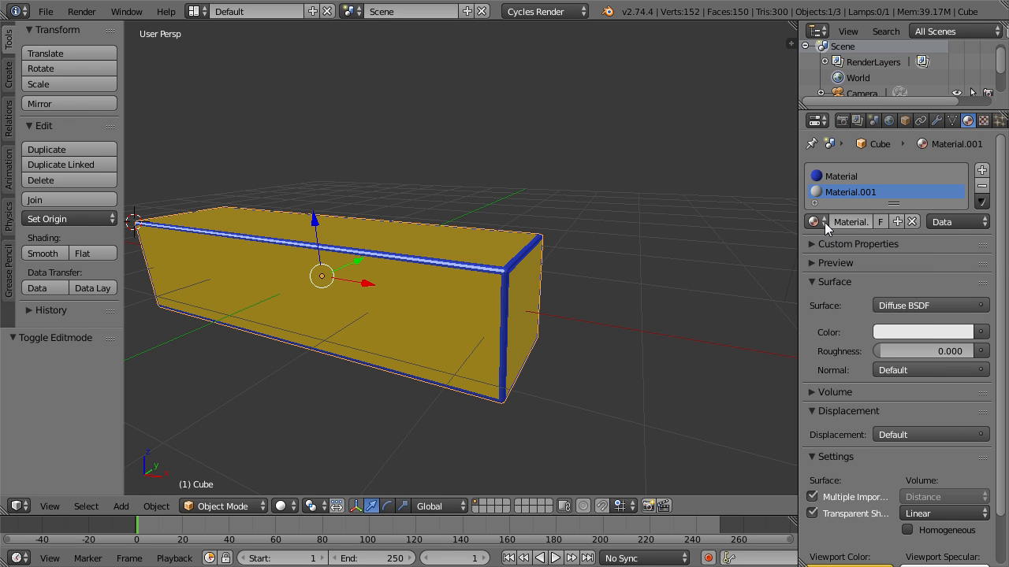
pyautogui.click(845, 181)
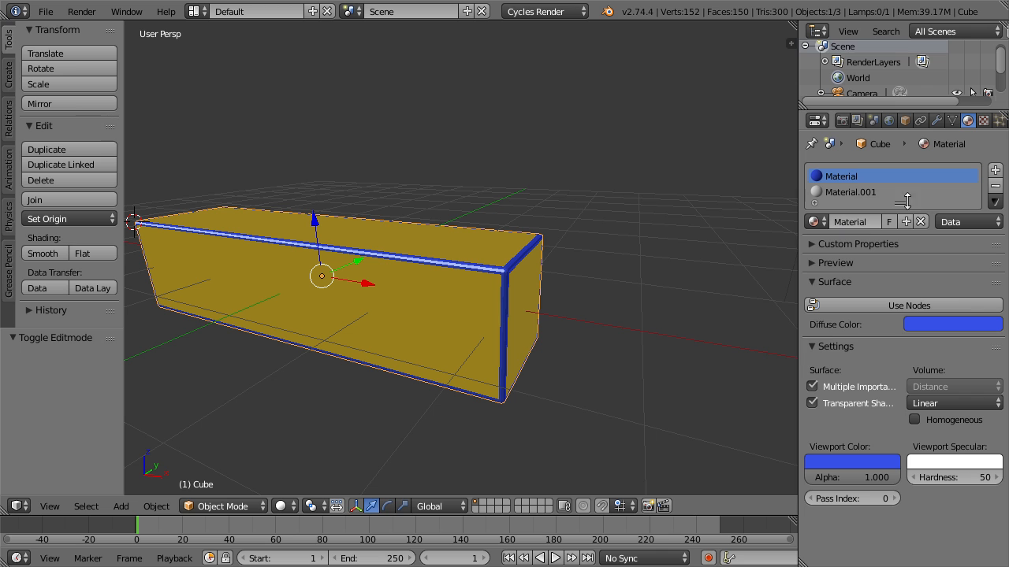
pyautogui.press('Tab')
pyautogui.click(831, 224)
pyautogui.press('Tab')
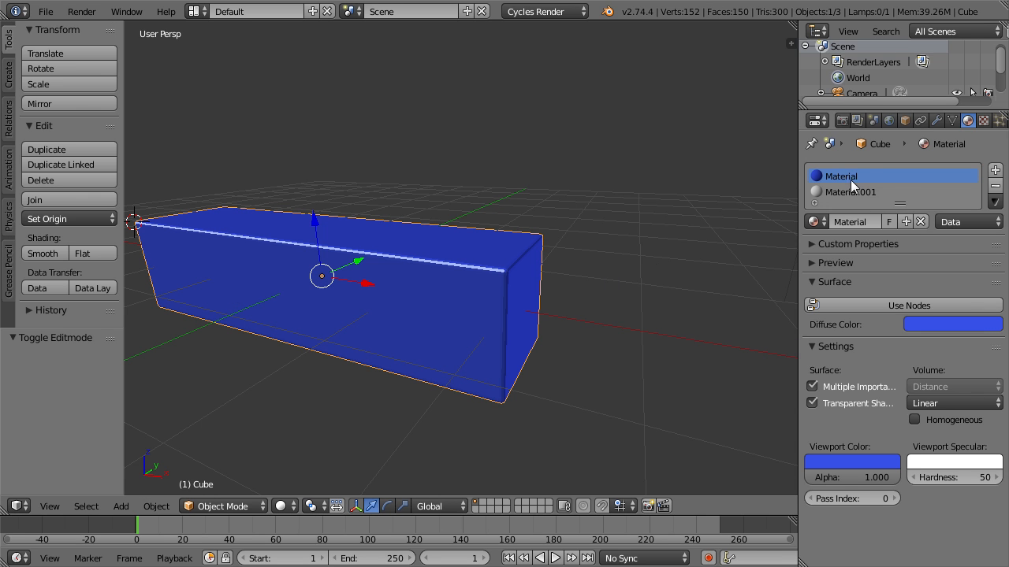
# Set the Bevel modifier's material index to 1.
pyautogui.click(936, 121)
pyautogui.click(894, 291)
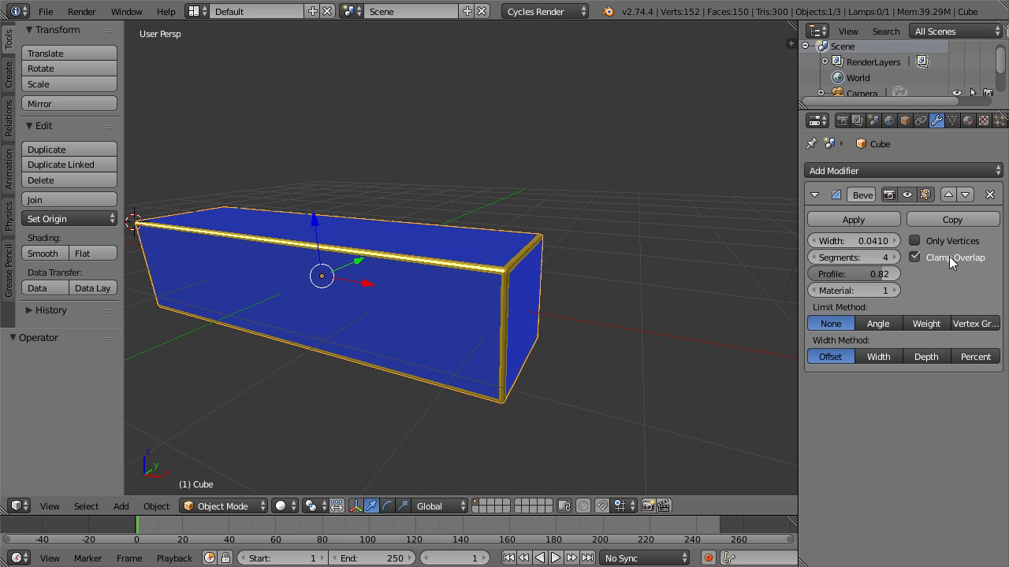
# Raise the bevel width to 1.4020 with Clamp Overlap turned off, and turn Clamp Overlap back on.
pyautogui.moveTo(843, 244); pyautogui.dragTo(934, 244)
pyautogui.click(915, 258)
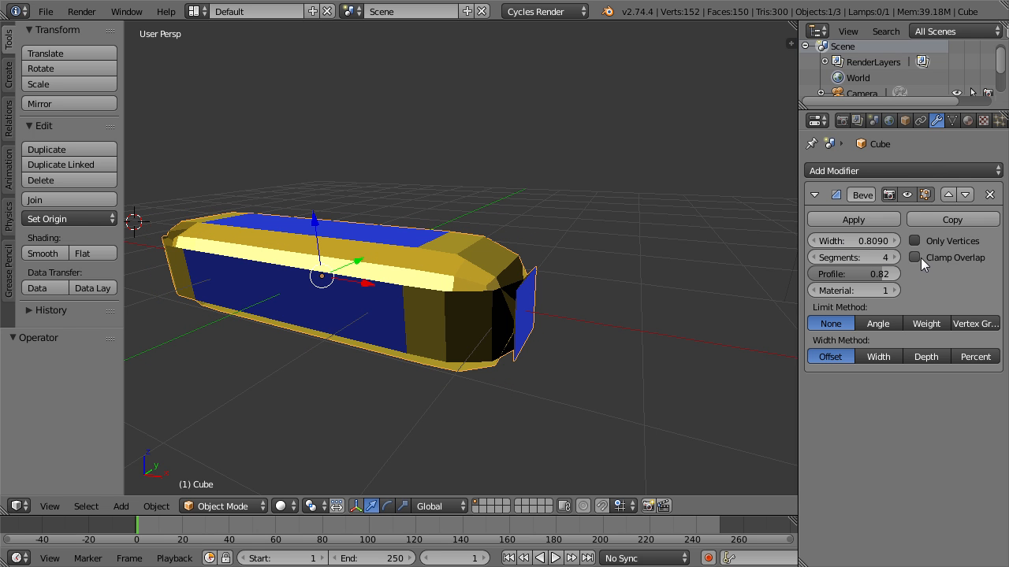
pyautogui.moveTo(854, 240); pyautogui.dragTo(926, 241)
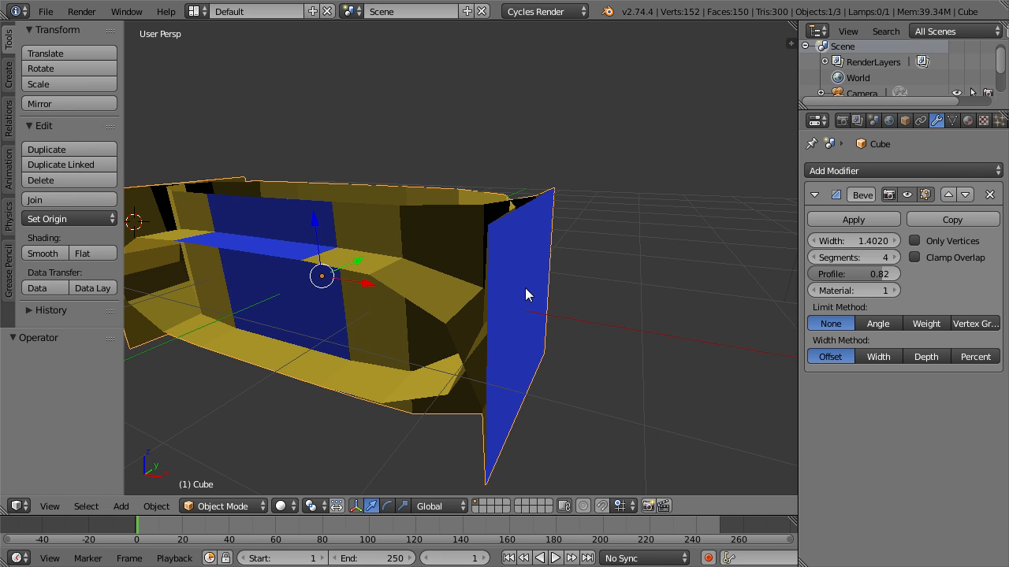
pyautogui.scroll(-3, 525, 294)
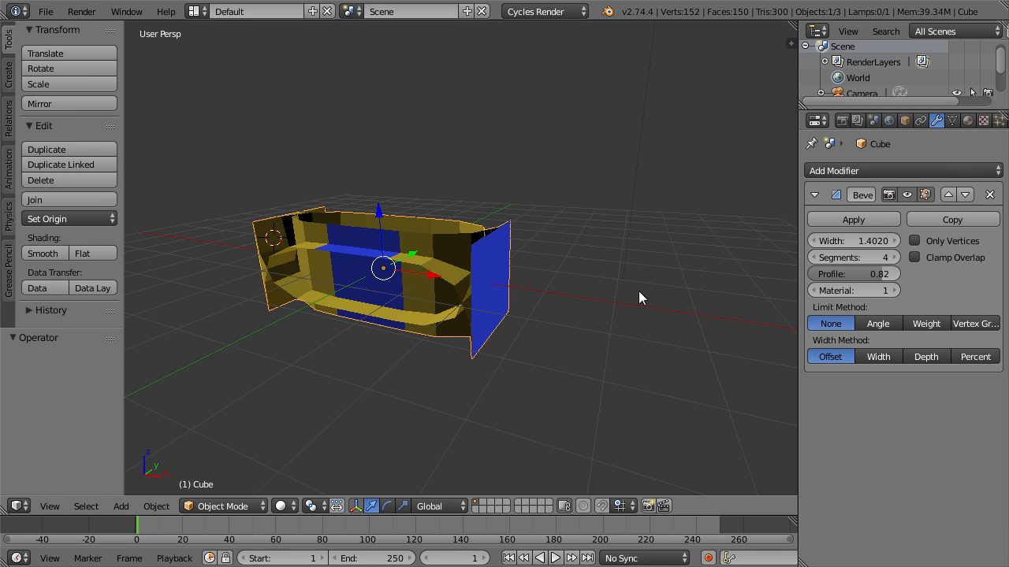
pyautogui.click(934, 258)
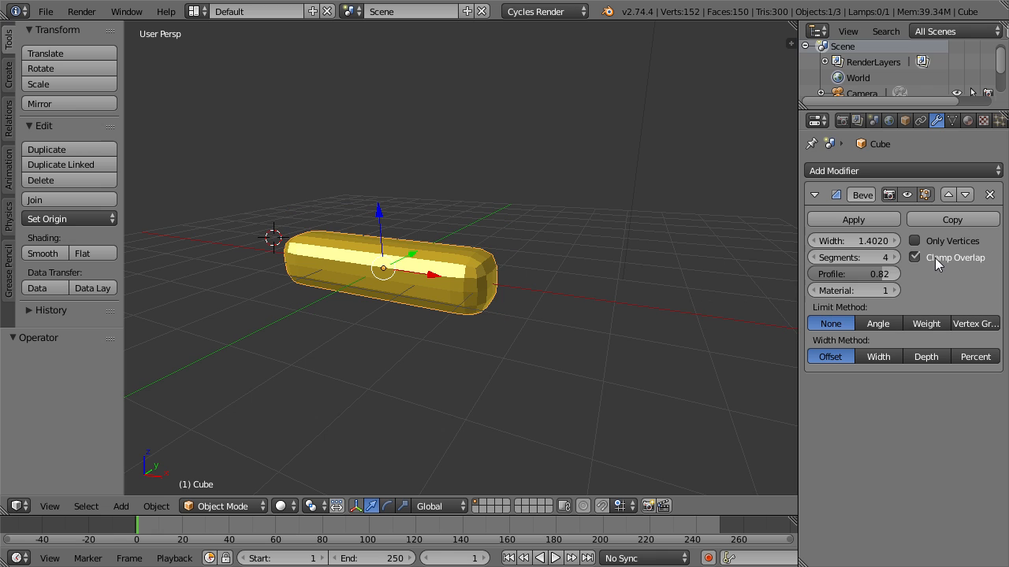
pyautogui.scroll(3, 483, 306)
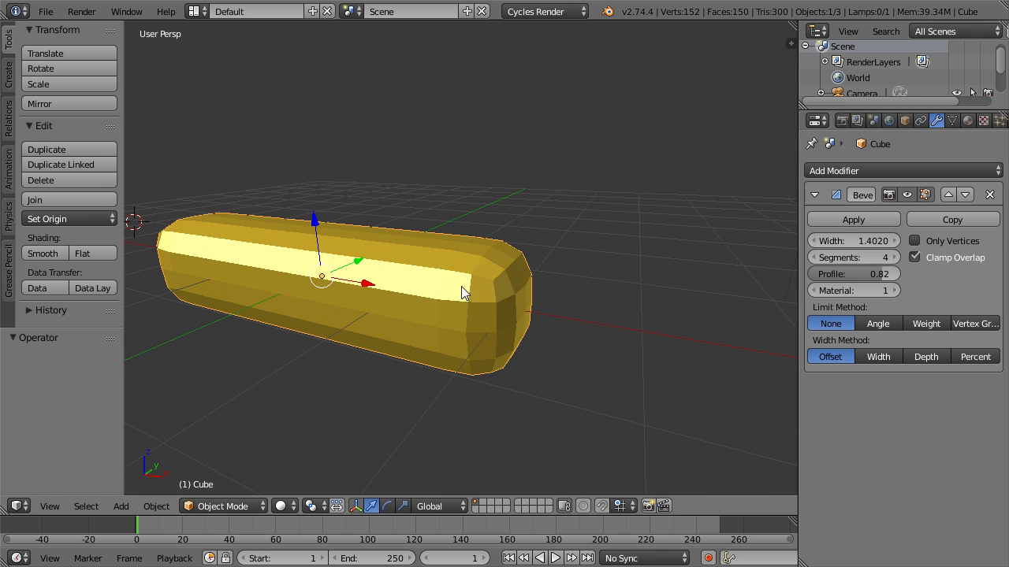
# Reduce the bevel width to 0.0960 while keeping Clamp Overlap enabled.
pyautogui.moveTo(859, 242); pyautogui.dragTo(814, 241)
pyautogui.moveTo(857, 241); pyautogui.dragTo(831, 241)
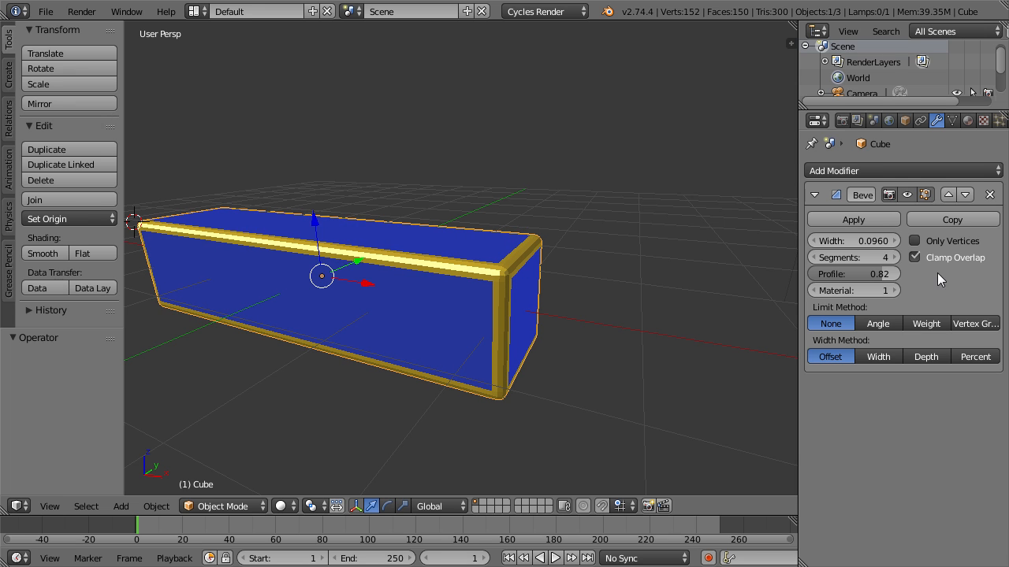
pyautogui.click(913, 258)
pyautogui.keyDown('shift'); pyautogui.moveTo(402, 336); pyautogui.dragTo(447, 335, button='middle'); pyautogui.keyUp('shift')
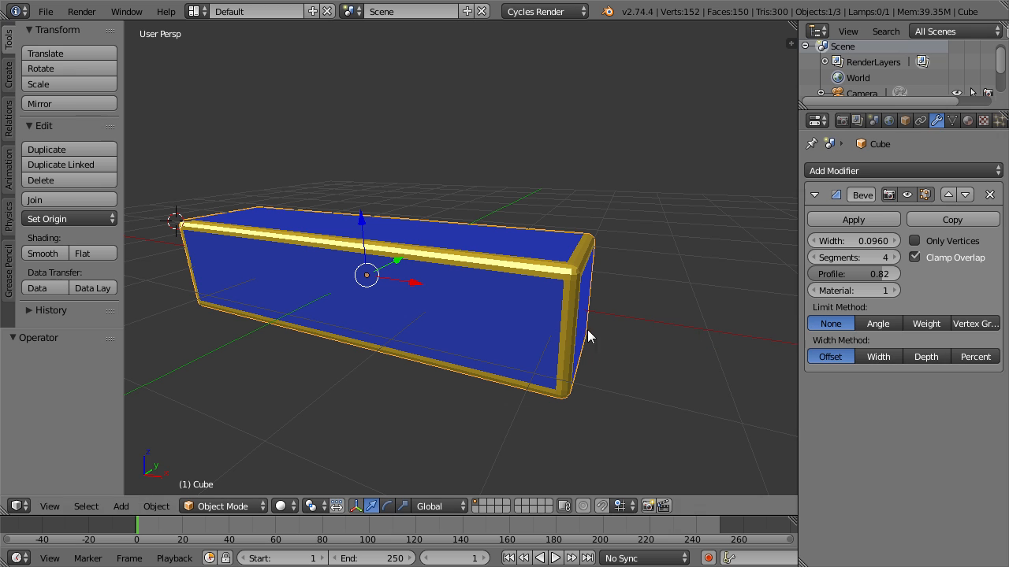
# Try the Weight and None limit methods on the bevel and settle on Angle.
pyautogui.click(878, 324)
pyautogui.click(937, 324)
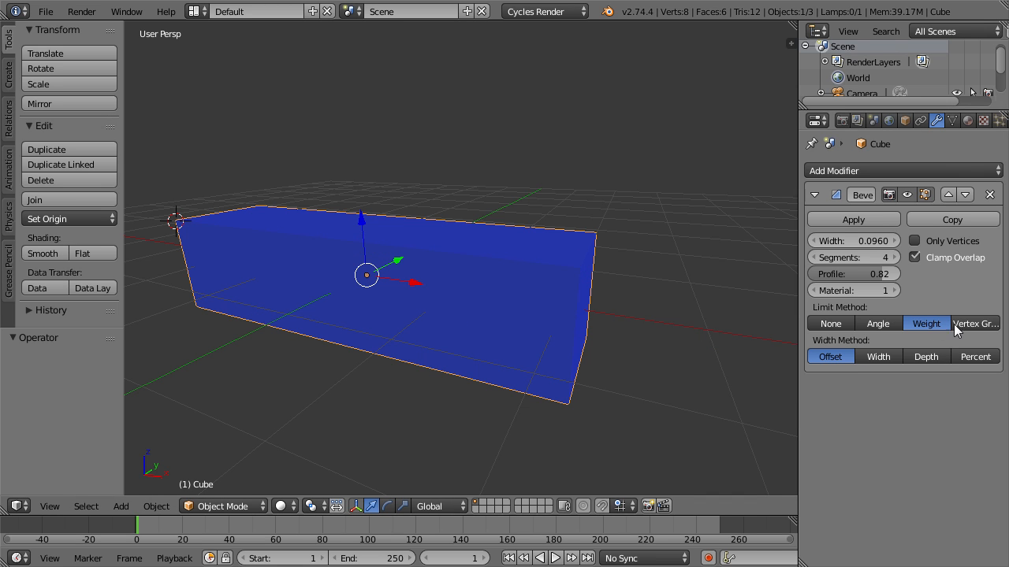
pyautogui.click(891, 322)
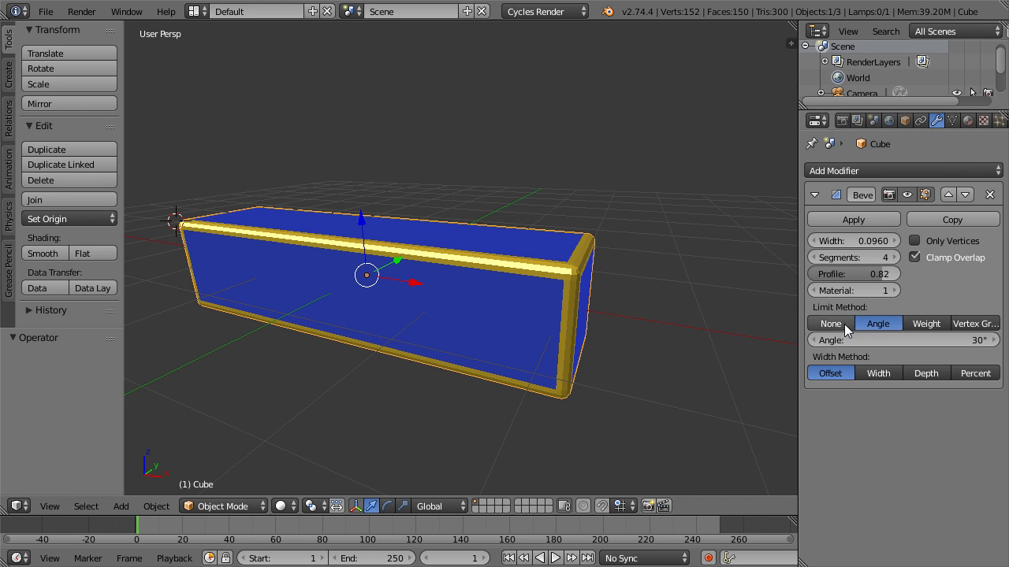
pyautogui.click(848, 327)
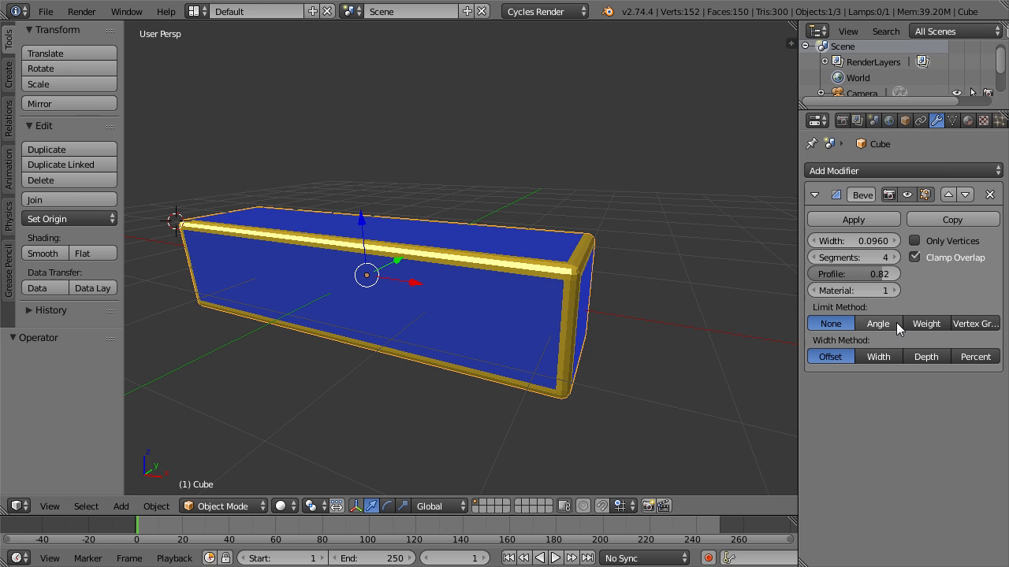
pyautogui.click(878, 324)
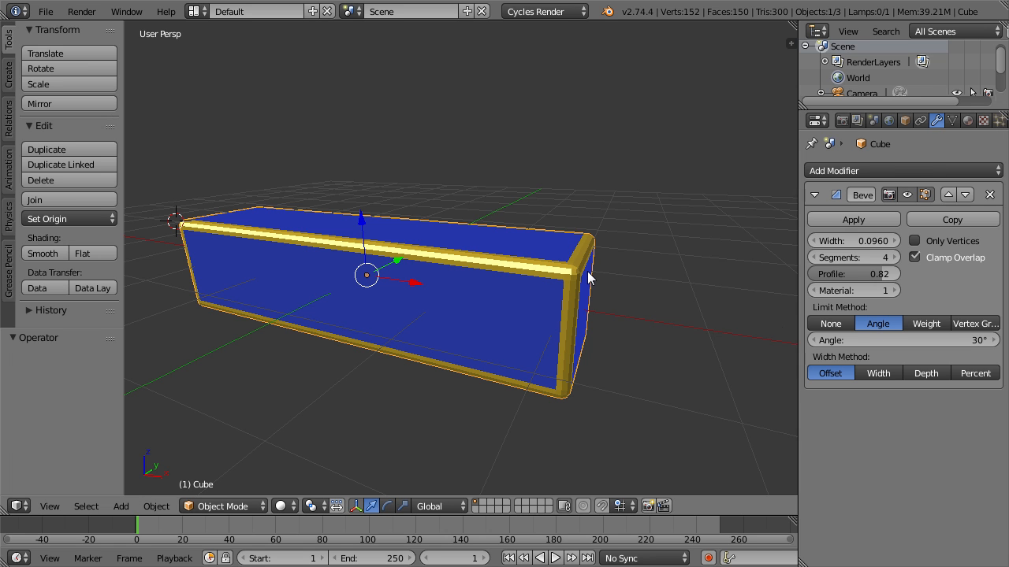
# Add one centred loop cut across the block's length in Edit Mode and return to Object Mode.
pyautogui.press('Tab')
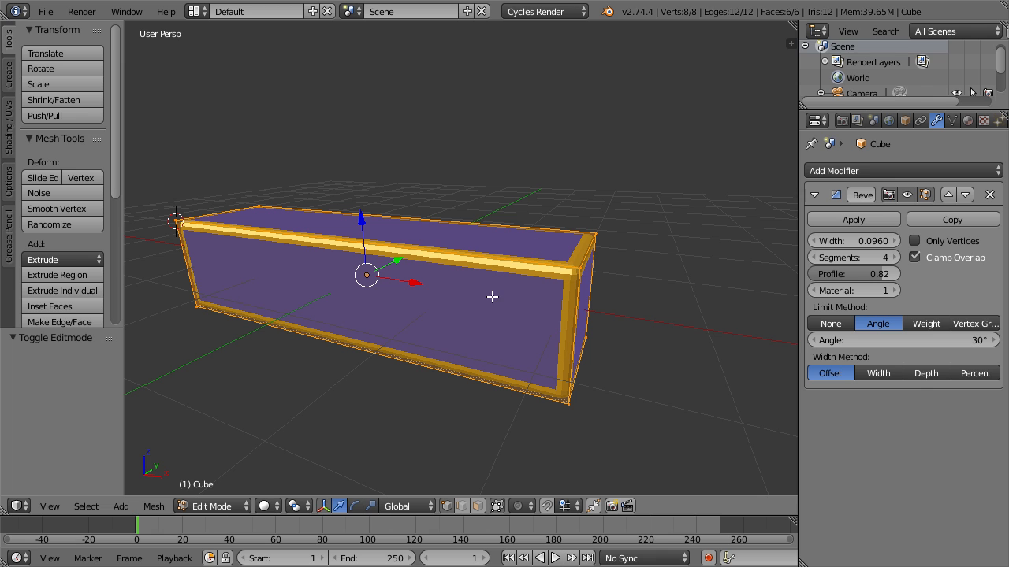
pyautogui.hotkey('ctrl', 'r')
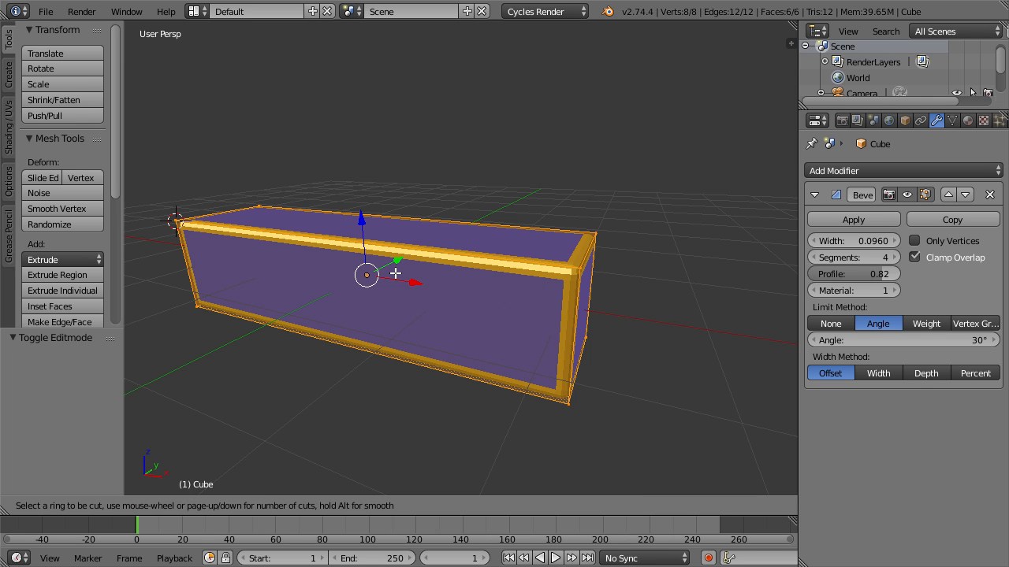
pyautogui.click(392, 257)
pyautogui.rightClick(392, 257)
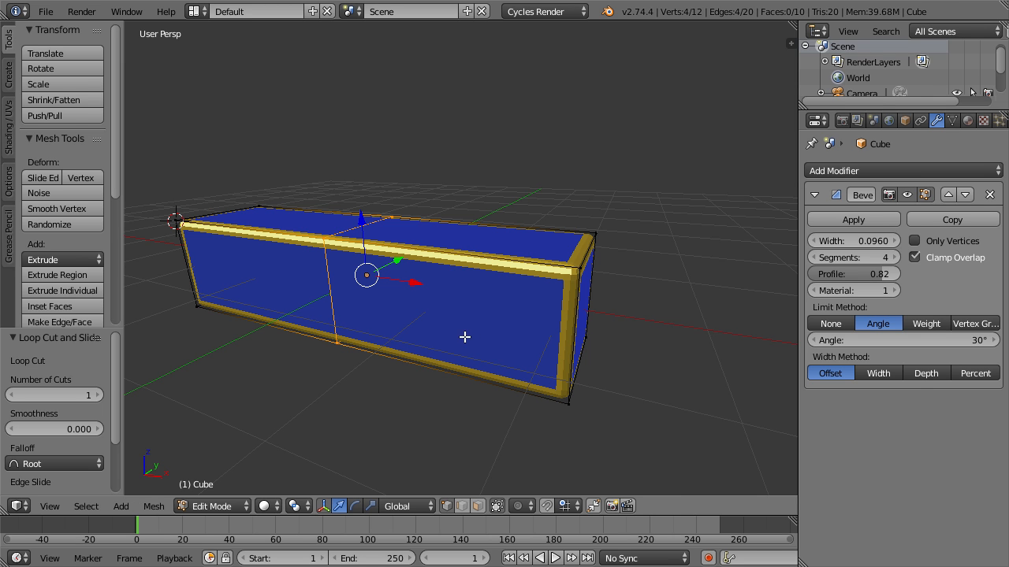
pyautogui.press('Tab')
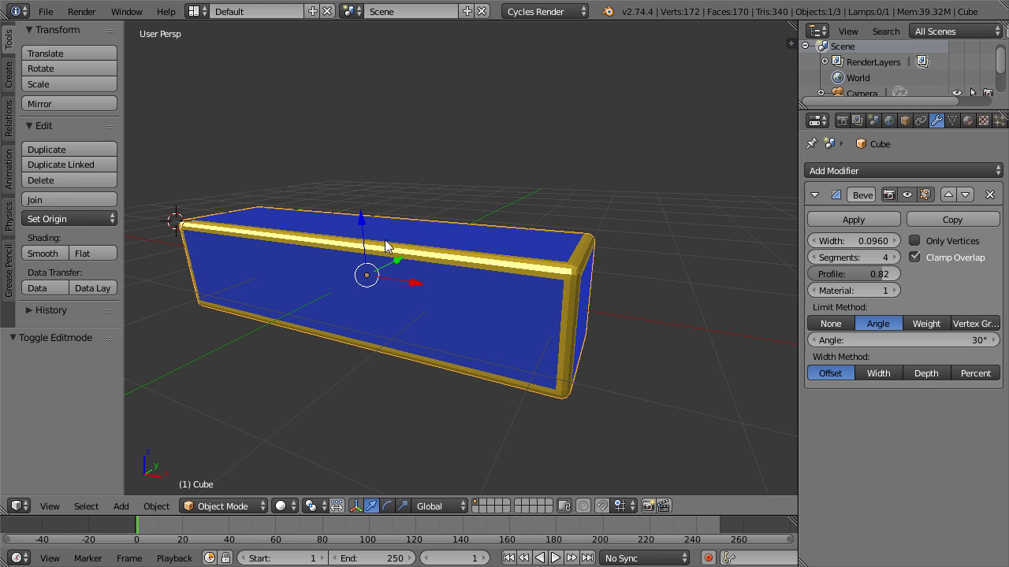
pyautogui.press('Tab')
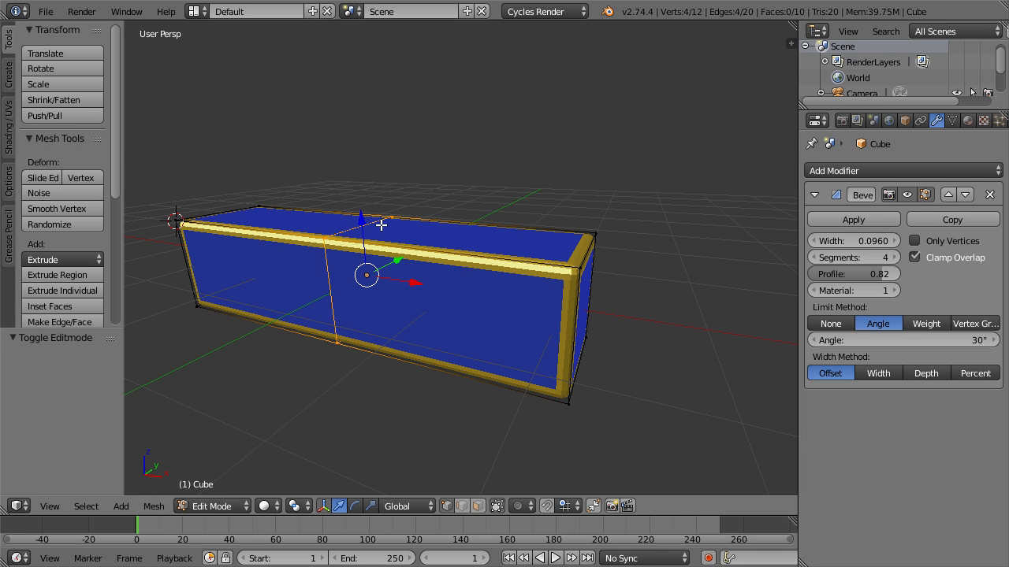
pyautogui.press('Tab')
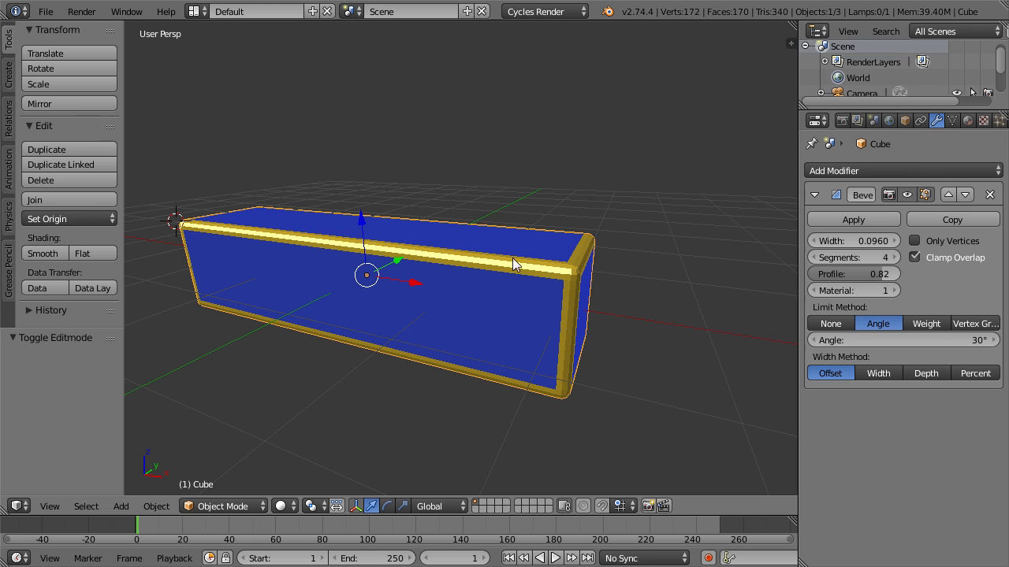
# Compare the bevel at the loop cut by switching the limit method to None and back to Angle.
pyautogui.click(829, 323)
pyautogui.scroll(5, 466, 296)
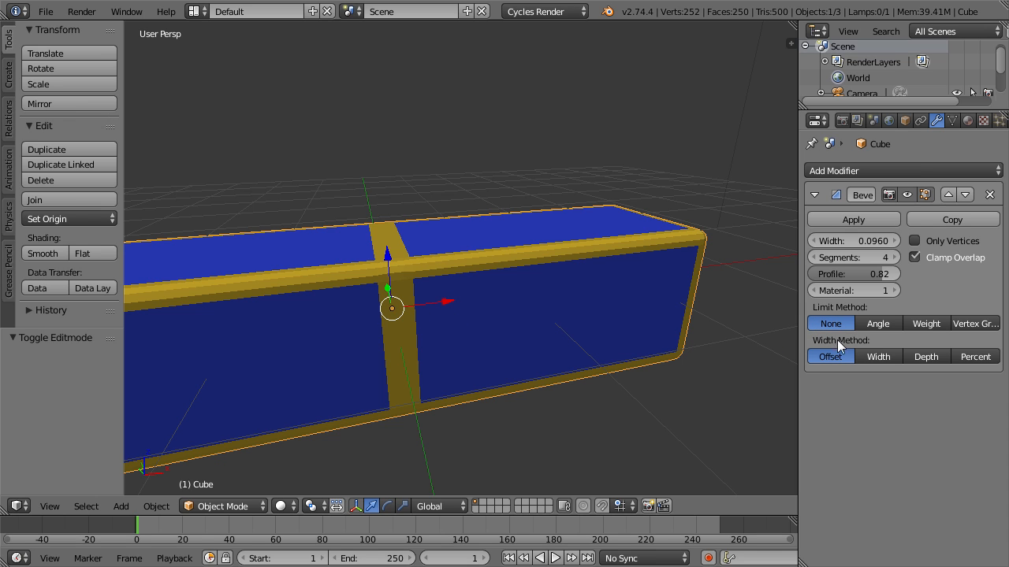
pyautogui.click(873, 323)
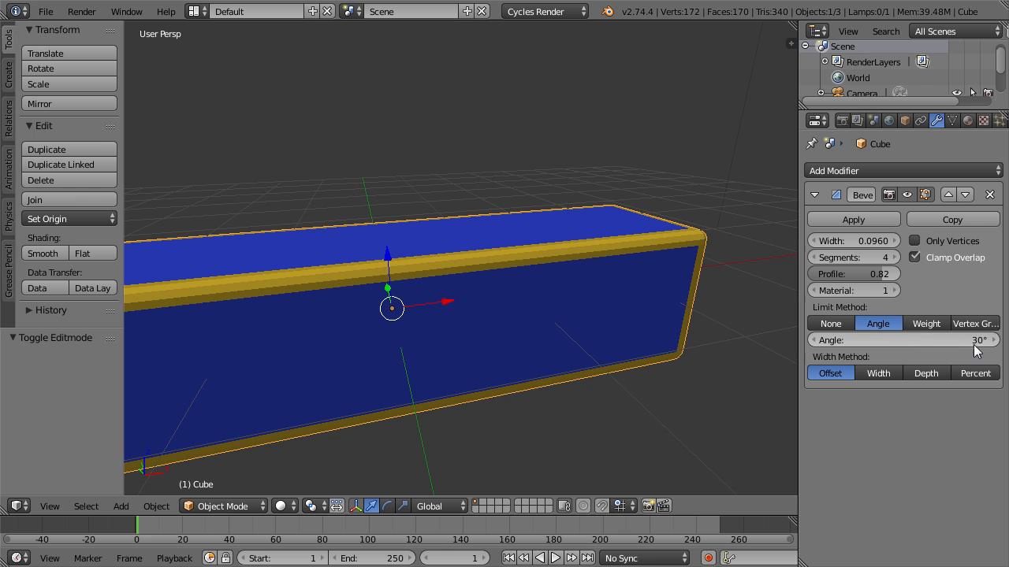
# Slope one end of the block by moving the two top vertices at that end -1.338 along X, and return to Object Mode.
pyautogui.scroll(-4, 606, 295)
pyautogui.scroll(4, 606, 295)
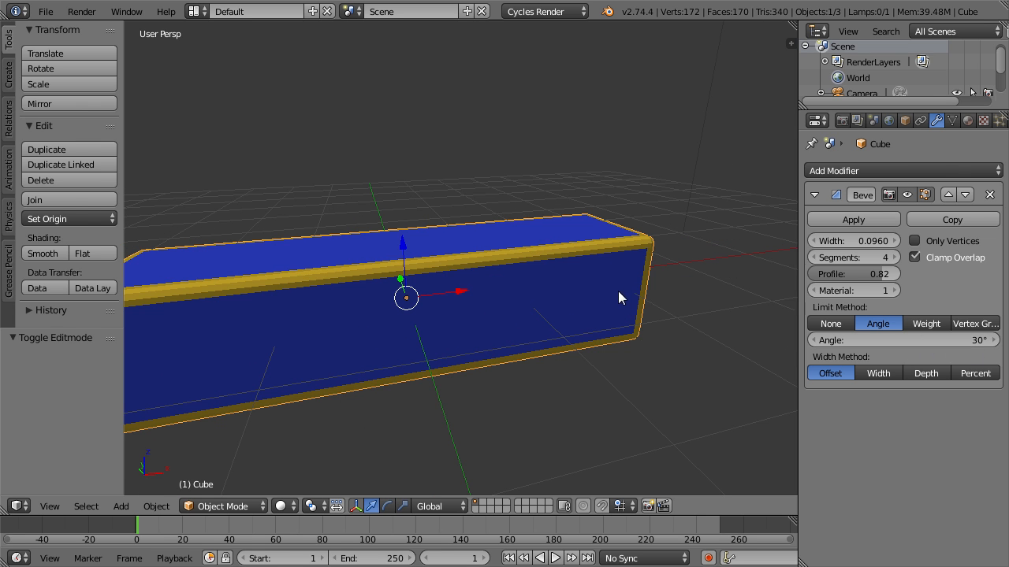
pyautogui.press('Tab')
pyautogui.press('a')
pyautogui.press('b')
pyautogui.moveTo(562, 192); pyautogui.dragTo(676, 311)
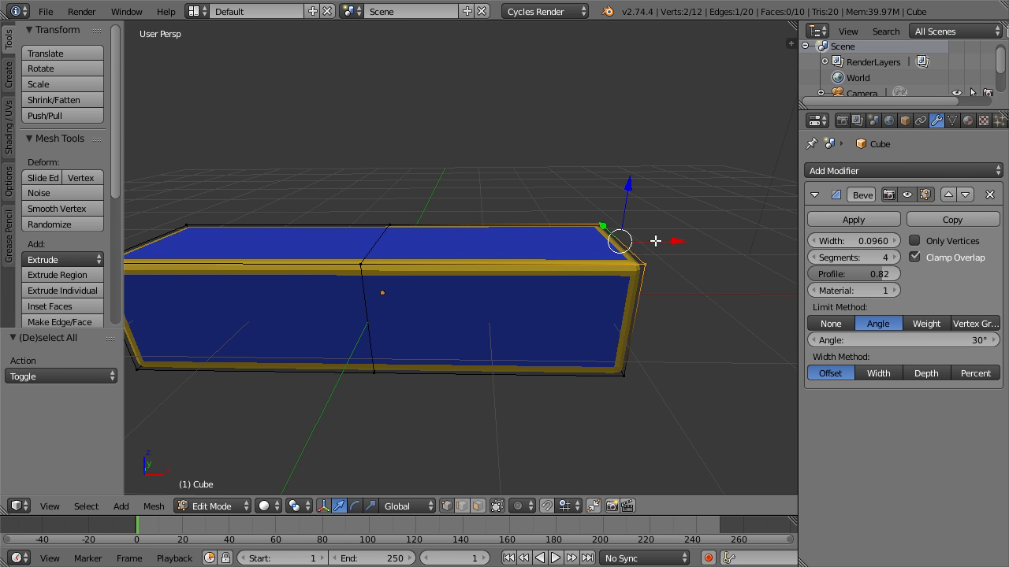
pyautogui.press('g')
pyautogui.press('x')
pyautogui.click(506, 257)
pyautogui.scroll(-4, 450, 289)
pyautogui.moveTo(450, 289)
pyautogui.mouseDown(button='middle')
pyautogui.moveTo(462, 302)
pyautogui.moveTo(432, 285)
pyautogui.mouseUp(button='middle')
pyautogui.moveTo(491, 315); pyautogui.dragTo(268, 289, button='middle')
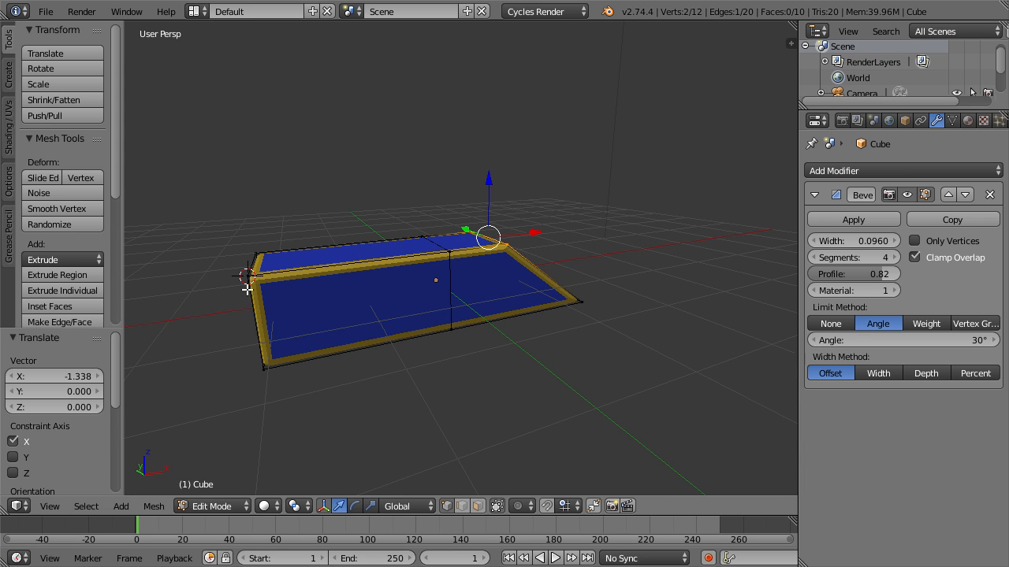
pyautogui.press('Tab')
pyautogui.moveTo(556, 324); pyautogui.dragTo(445, 380, button='middle')
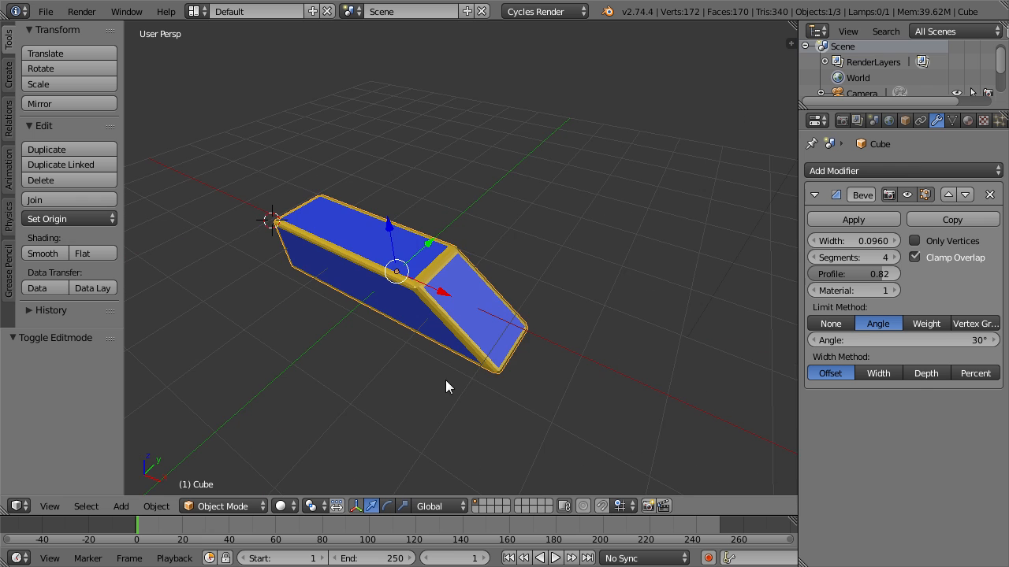
# Raise the bevel's angle limit to 39° and examine the top edge of the sloped end.
pyautogui.scroll(3, 462, 319)
pyautogui.moveTo(899, 340)
pyautogui.mouseDown()
pyautogui.moveTo(934, 340)
pyautogui.moveTo(895, 340)
pyautogui.moveTo(904, 340)
pyautogui.mouseUp()
pyautogui.moveTo(508, 343); pyautogui.dragTo(536, 319, button='middle')
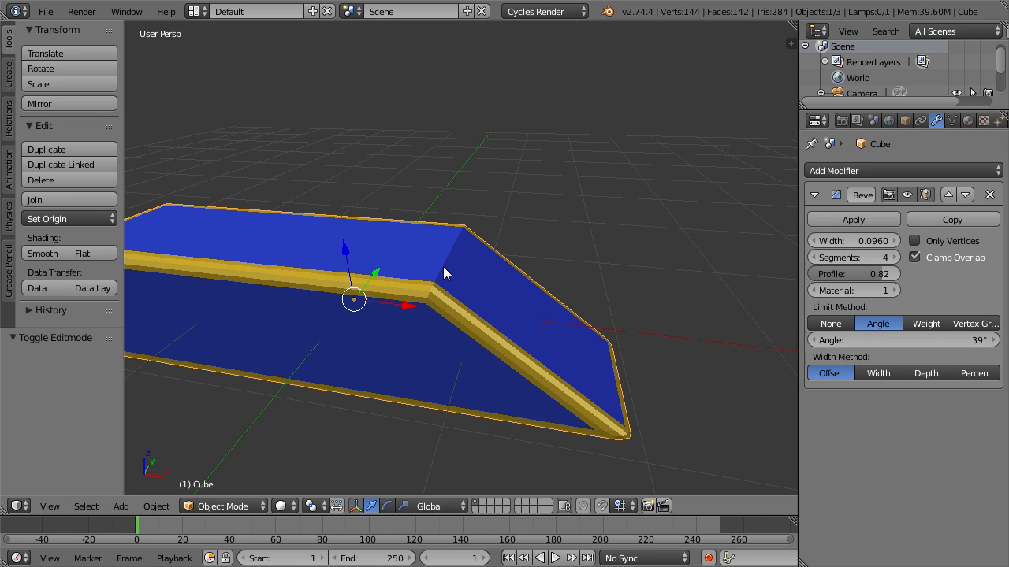
pyautogui.moveTo(422, 297); pyautogui.dragTo(622, 275, button='middle')
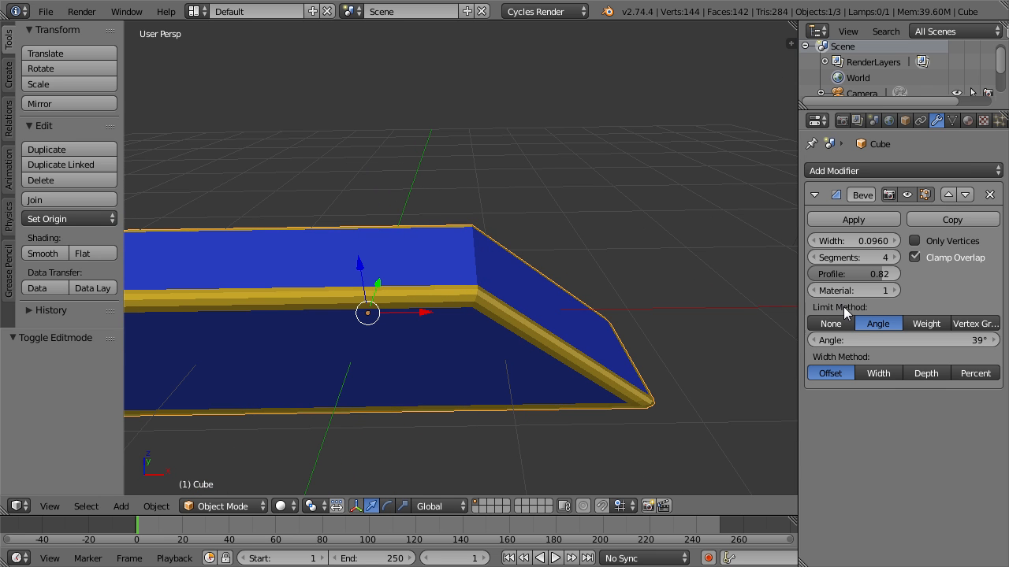
# Lower the bevel's angle limit to 0° and switch the limit method to Weight.
pyautogui.moveTo(902, 340); pyautogui.dragTo(858, 340)
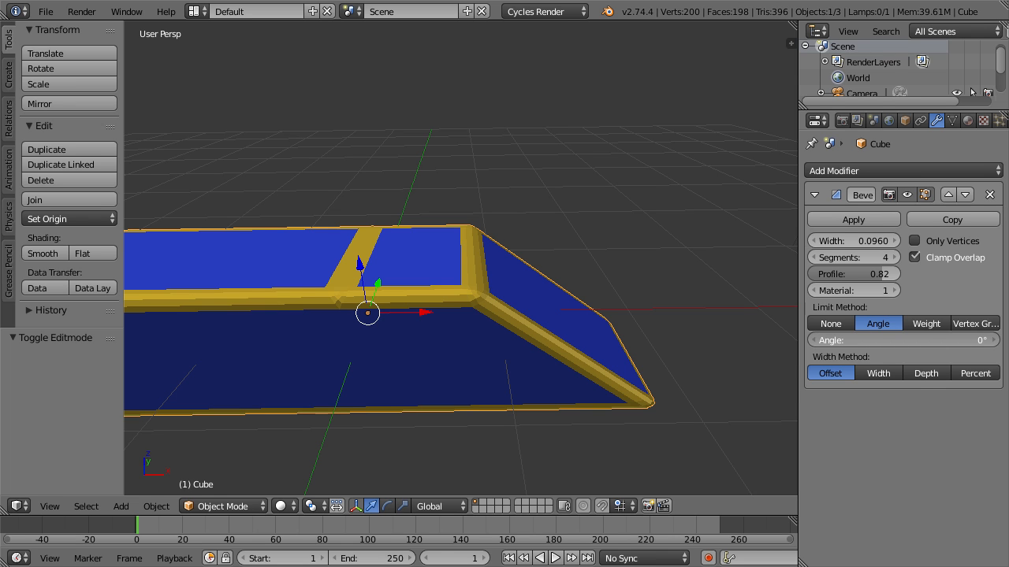
pyautogui.keyDown('shift'); pyautogui.moveTo(449, 329); pyautogui.dragTo(500, 331, button='middle'); pyautogui.keyUp('shift')
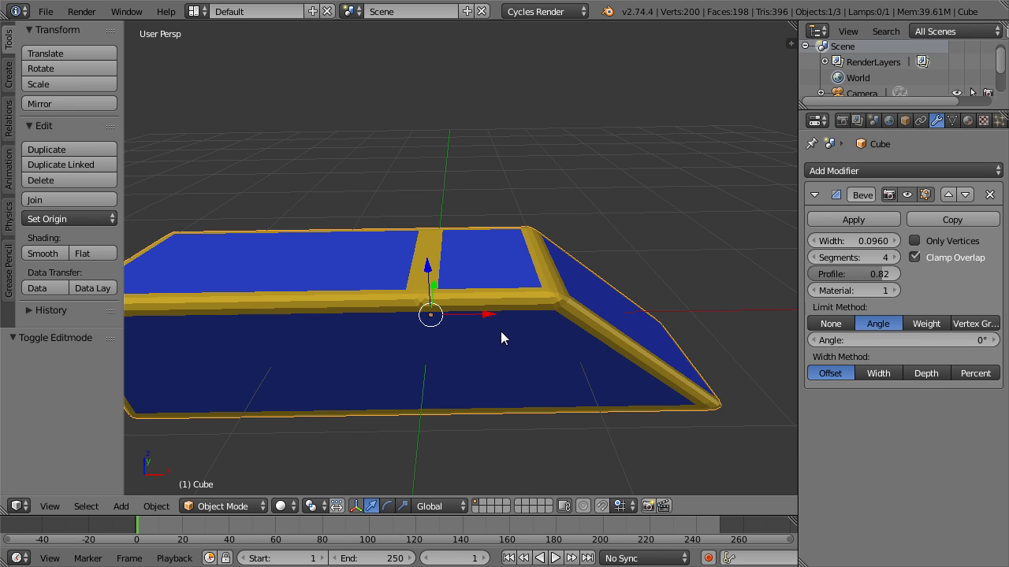
pyautogui.click(927, 324)
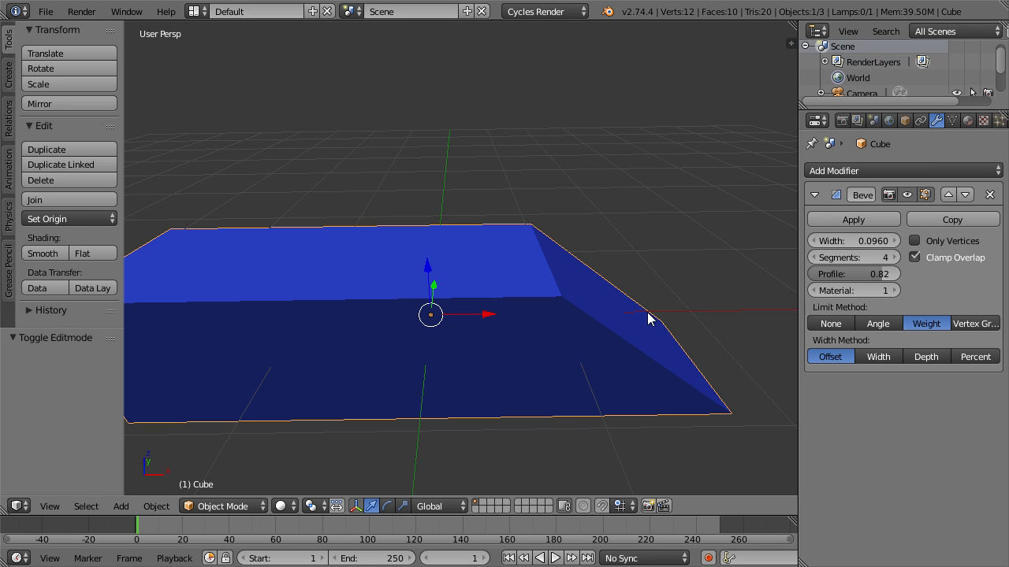
# Show the transform properties in the 3D view and put the block in Edit Mode.
pyautogui.press('n')
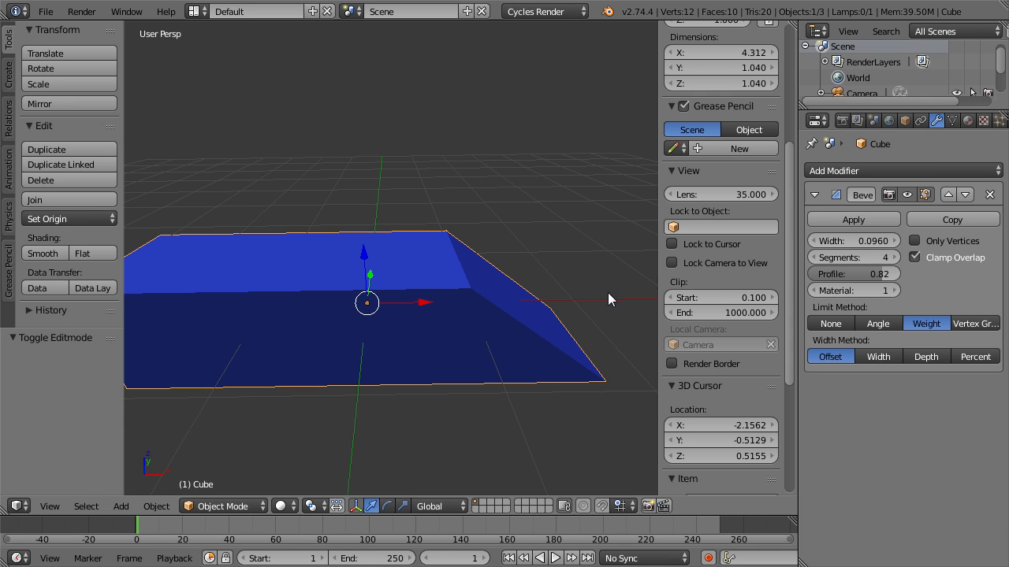
pyautogui.moveTo(516, 302); pyautogui.dragTo(526, 317, button='middle')
pyautogui.scroll(5, 768, 280)
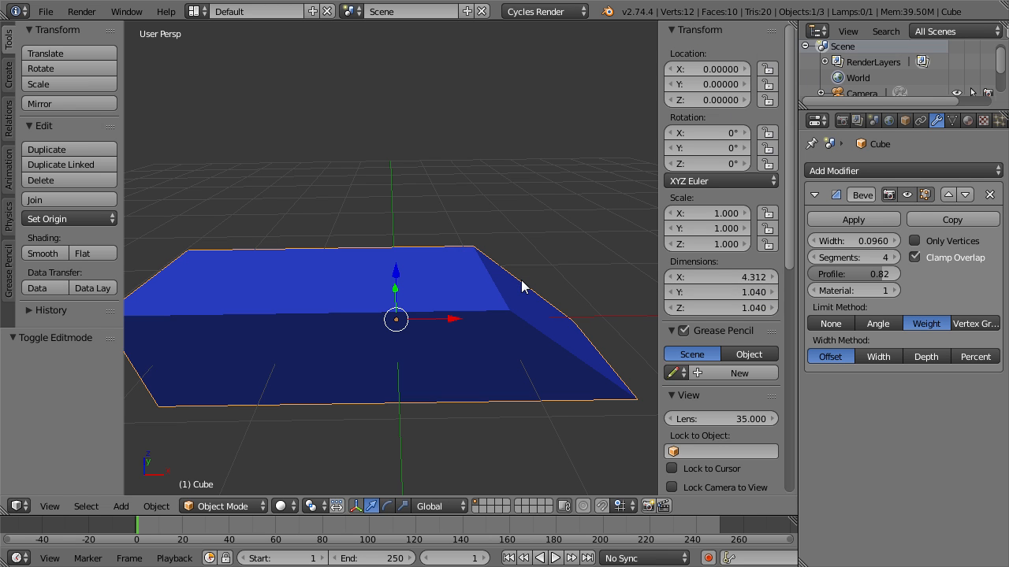
pyautogui.click(249, 507)
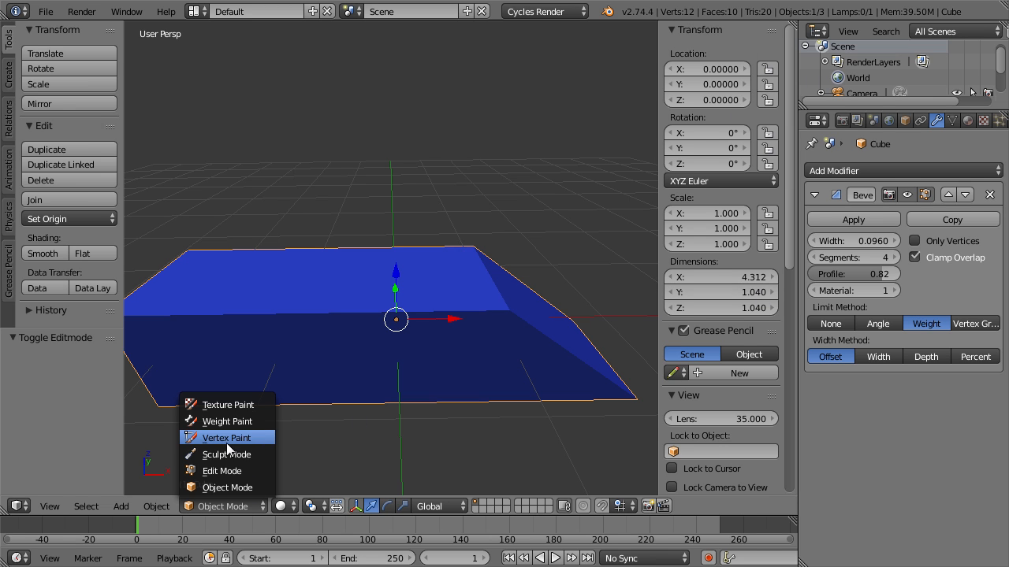
pyautogui.click(224, 470)
pyautogui.moveTo(510, 335); pyautogui.dragTo(447, 322, button='middle')
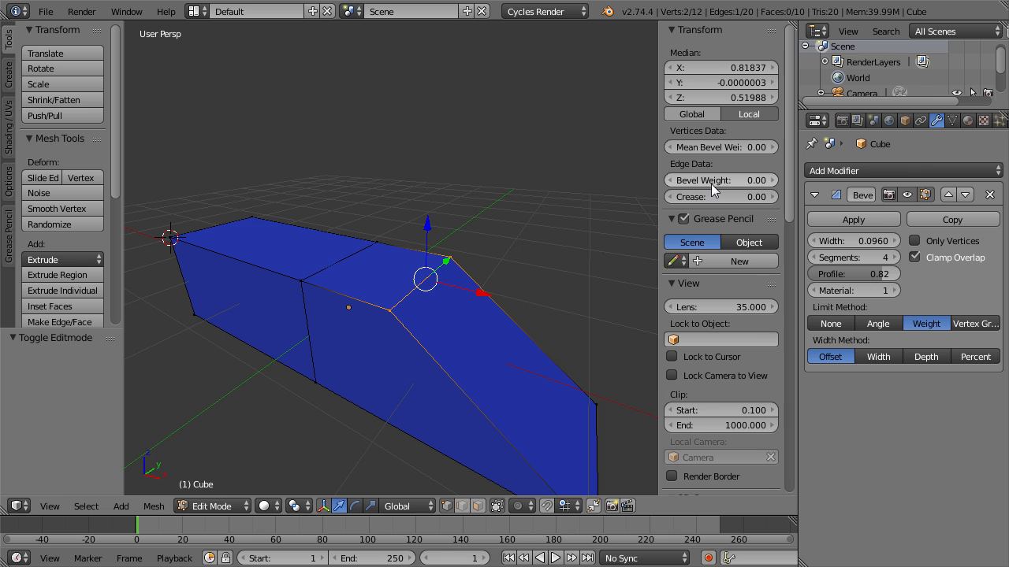
# Select only the far vertex of the sloped end's top edge and enable Only Vertices for the bevel.
pyautogui.rightClick(450, 257)
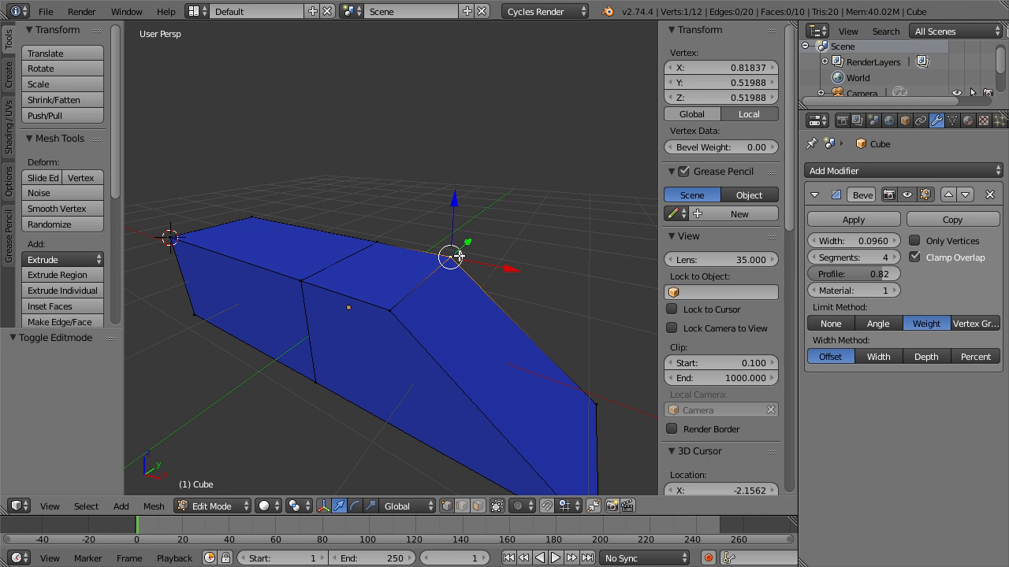
pyautogui.press('Tab')
pyautogui.click(914, 257)
pyautogui.press('Tab')
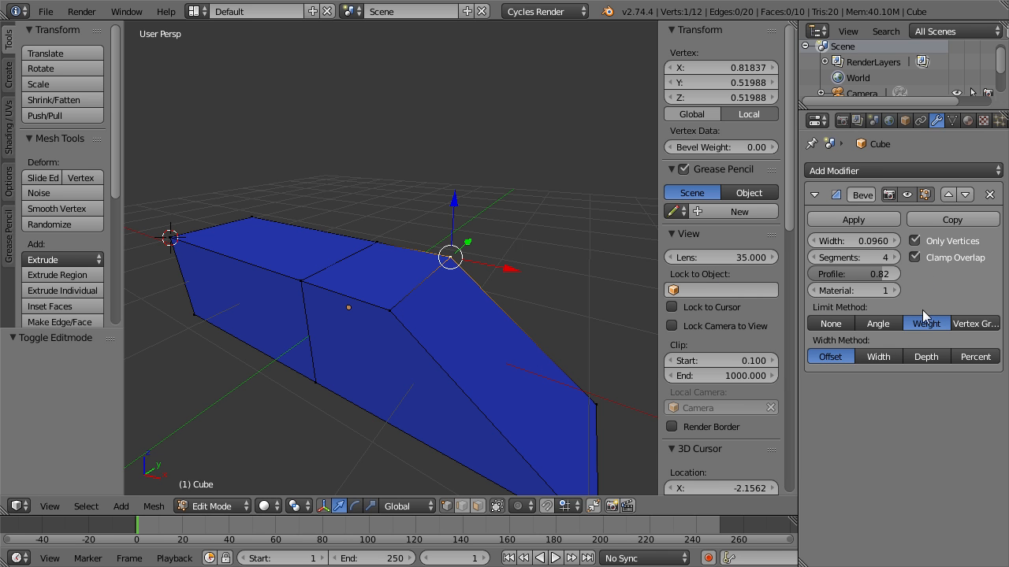
# Set the selected vertex's bevel weight to 1.00 and return to Object Mode to inspect the beveled corner.
pyautogui.moveTo(713, 149); pyautogui.dragTo(763, 148)
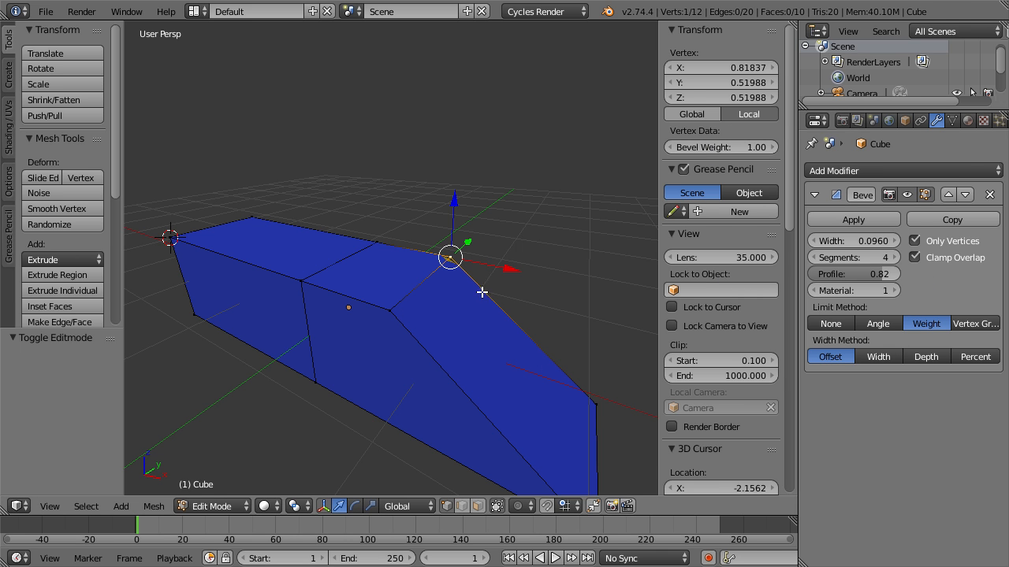
pyautogui.press('Tab')
pyautogui.moveTo(484, 288); pyautogui.dragTo(354, 331, button='middle')
pyautogui.scroll(4, 354, 330)
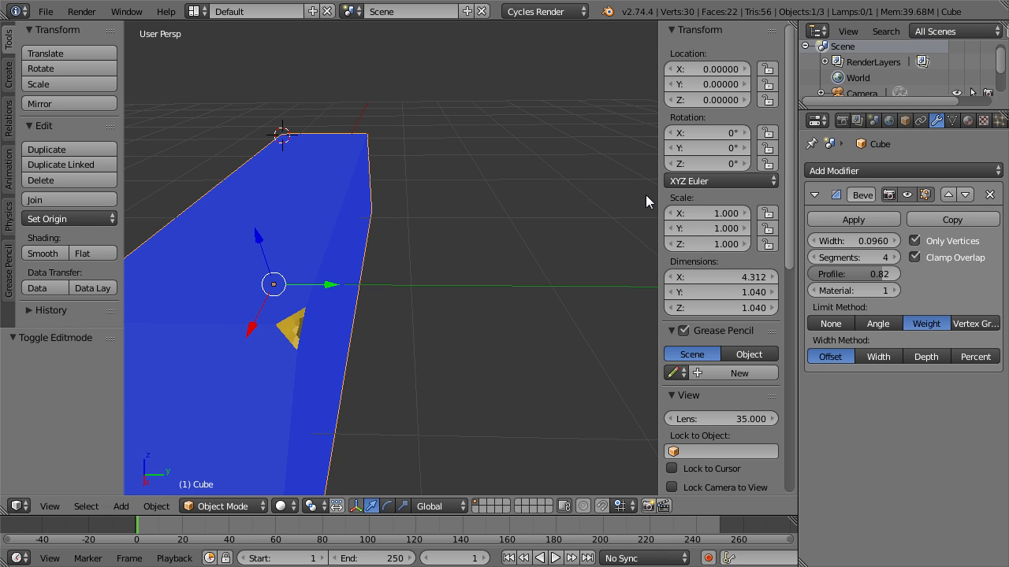
# Set the bevel's width to 0.3770 and its segments to 1.
pyautogui.moveTo(847, 241); pyautogui.dragTo(909, 241)
pyautogui.moveTo(433, 334); pyautogui.dragTo(488, 287, button='middle')
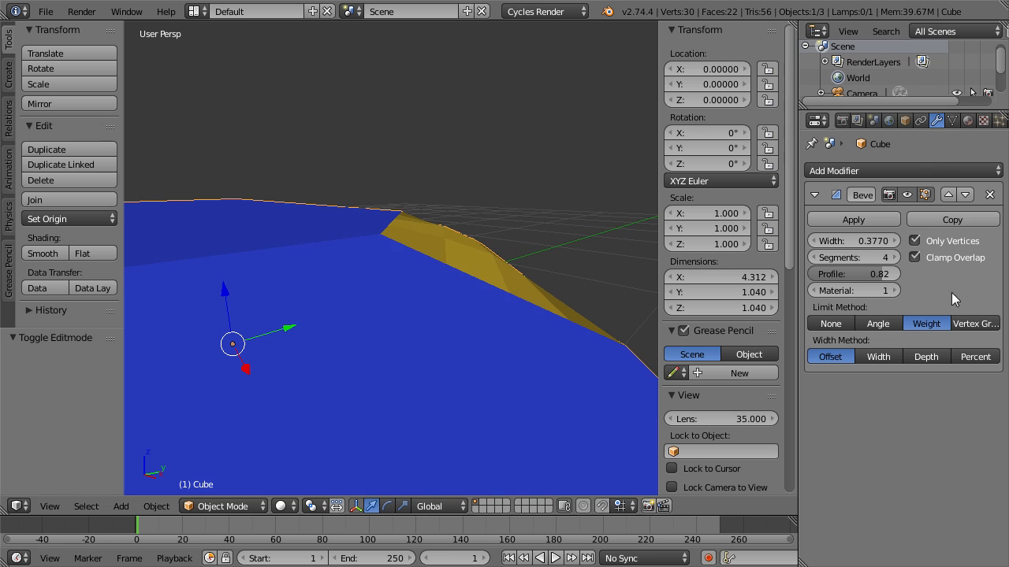
pyautogui.moveTo(859, 258); pyautogui.dragTo(820, 258)
pyautogui.moveTo(443, 308); pyautogui.dragTo(378, 345, button='middle')
# In Edit Mode, give the near vertex of the sloped end's top edge a bevel weight of 0.50, and return to Object Mode.
pyautogui.press('Tab')
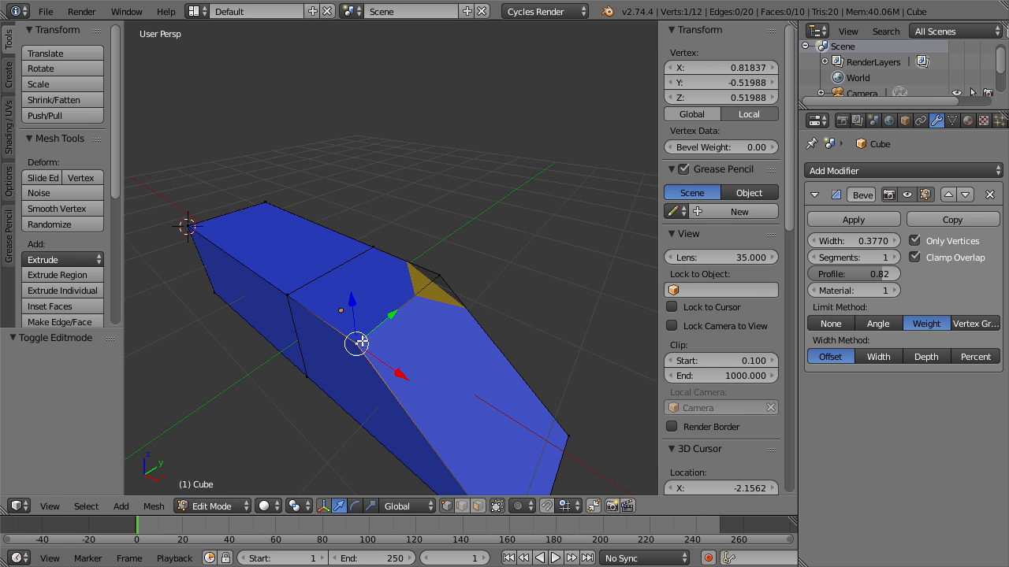
pyautogui.click(708, 147)
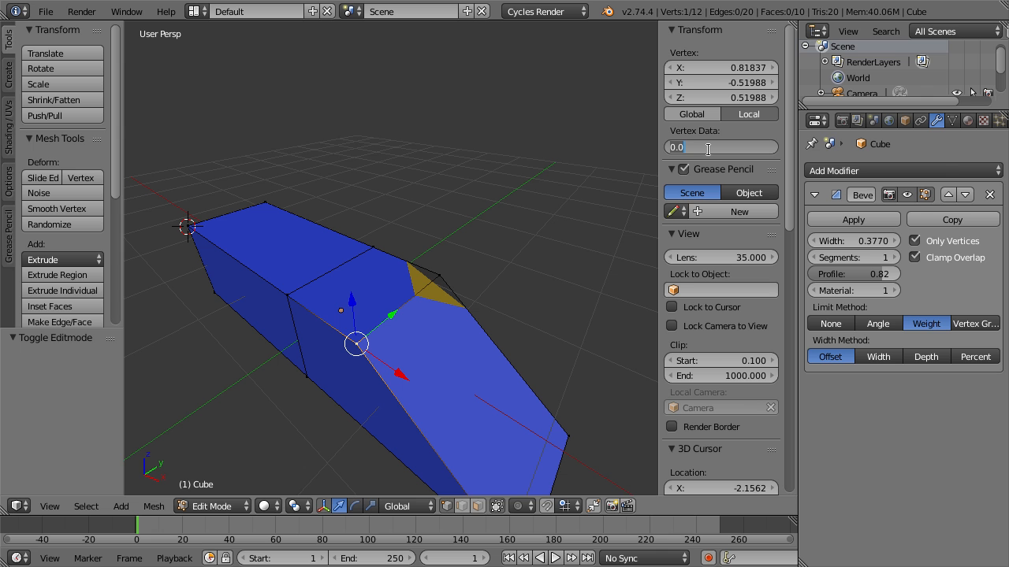
pyautogui.write('1')
pyautogui.press('Return')
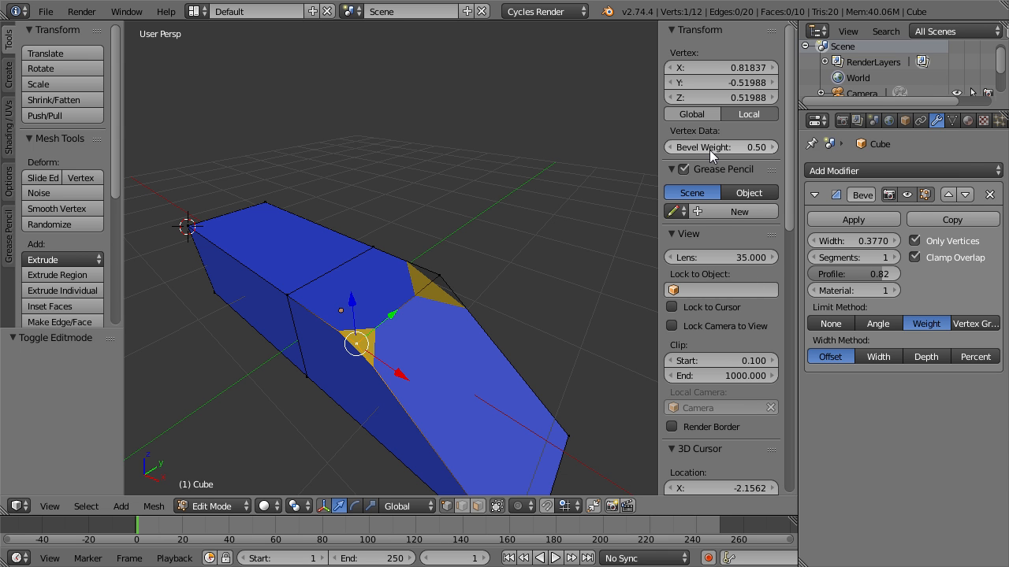
pyautogui.press('Tab')
pyautogui.moveTo(388, 386); pyautogui.dragTo(421, 315, button='middle')
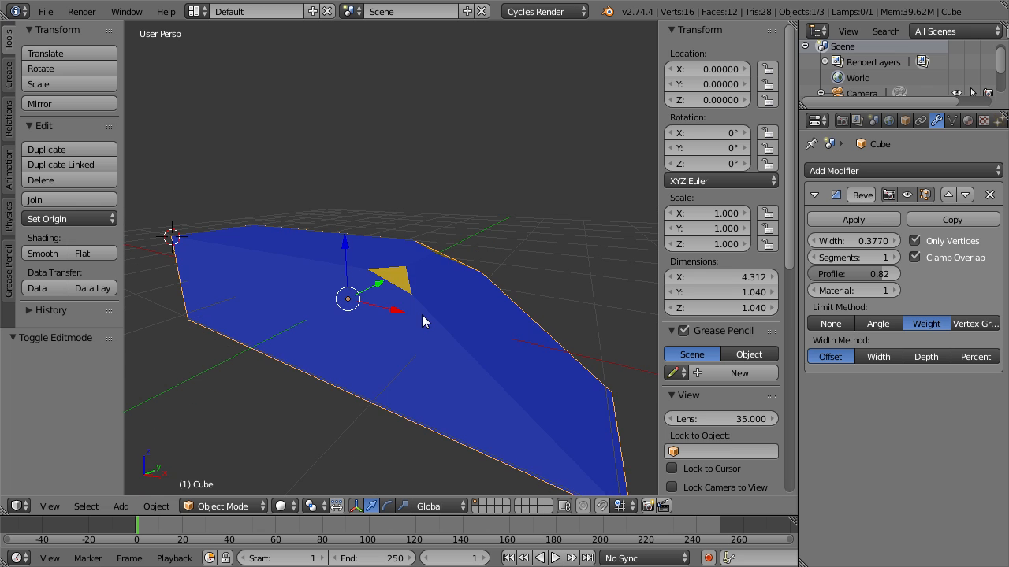
# In Edit Mode, select the whole mesh, set the vertices' mean bevel weight to 1.00, and inspect the result in Object Mode.
pyautogui.press('Tab')
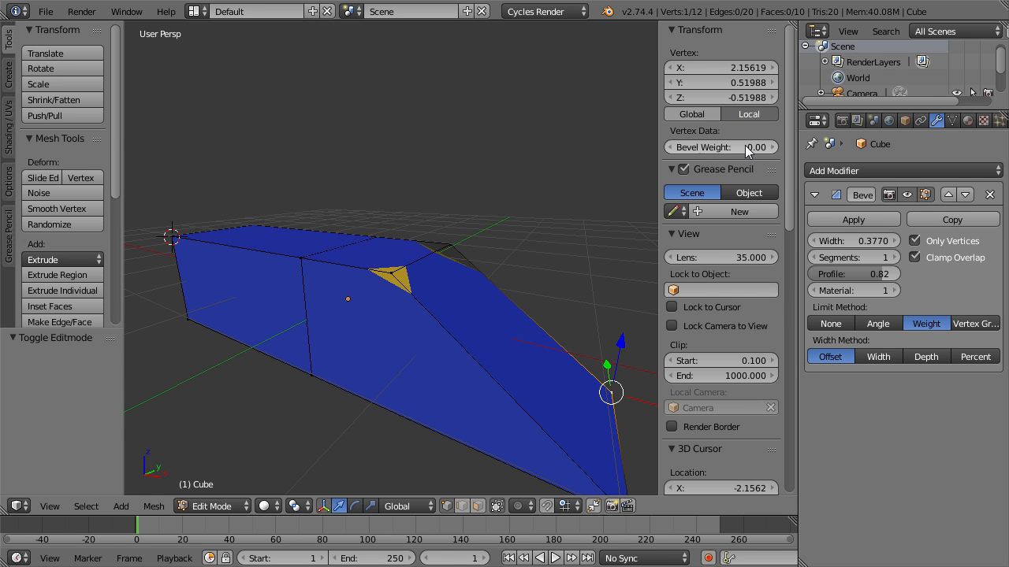
pyautogui.press('a')
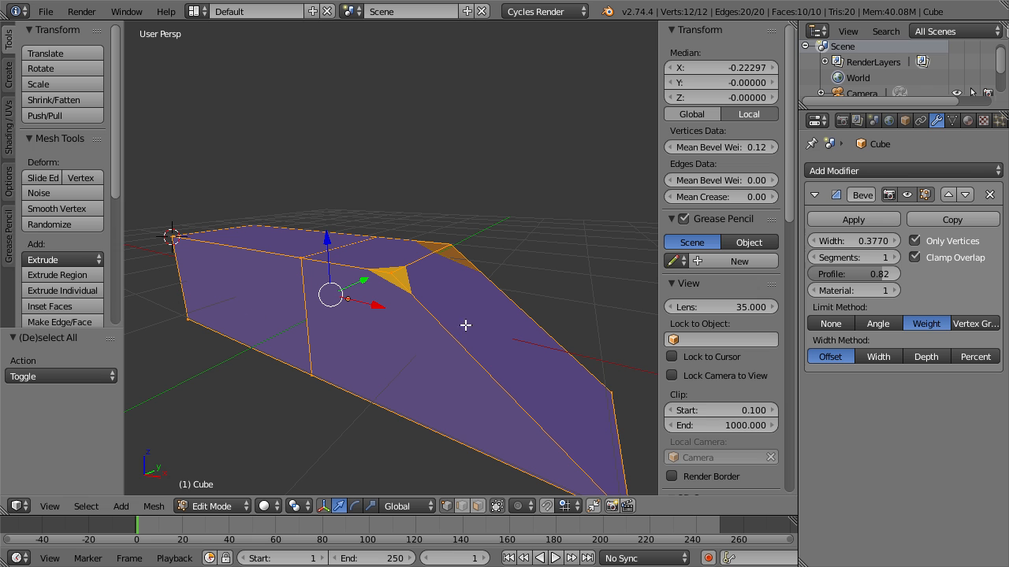
pyautogui.moveTo(727, 145); pyautogui.dragTo(788, 145)
pyautogui.press('Tab')
pyautogui.moveTo(428, 329); pyautogui.dragTo(466, 320, button='middle')
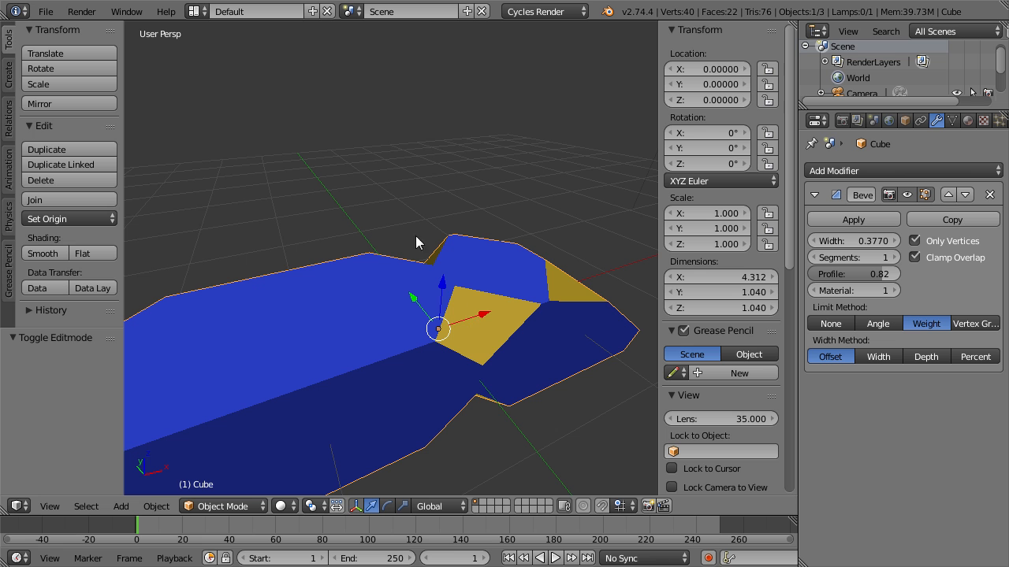
pyautogui.moveTo(432, 263); pyautogui.dragTo(394, 340, button='middle')
# Set the bevel's segments to 2 and turn off Only Vertices.
pyautogui.click(895, 258)
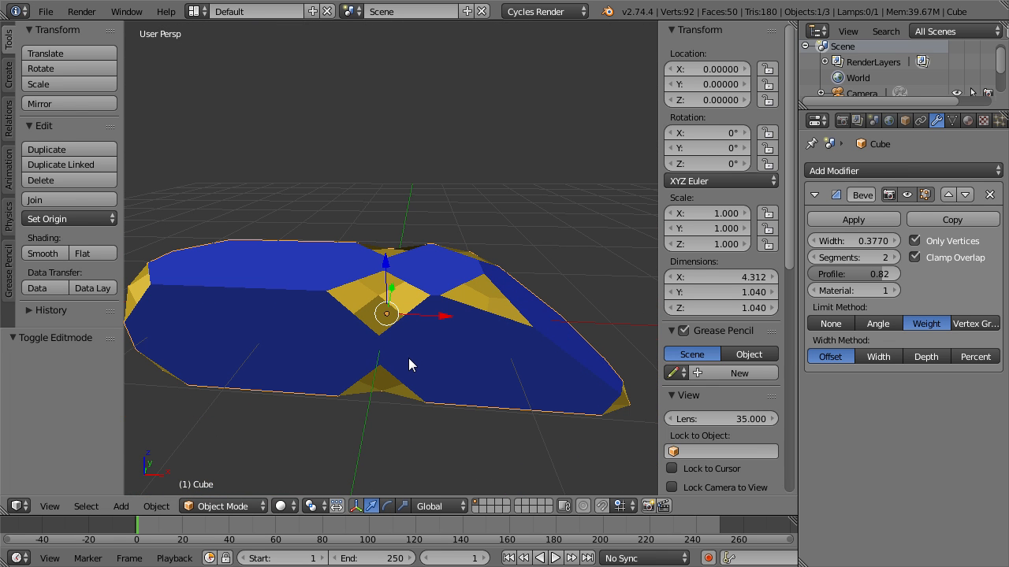
pyautogui.click(938, 237)
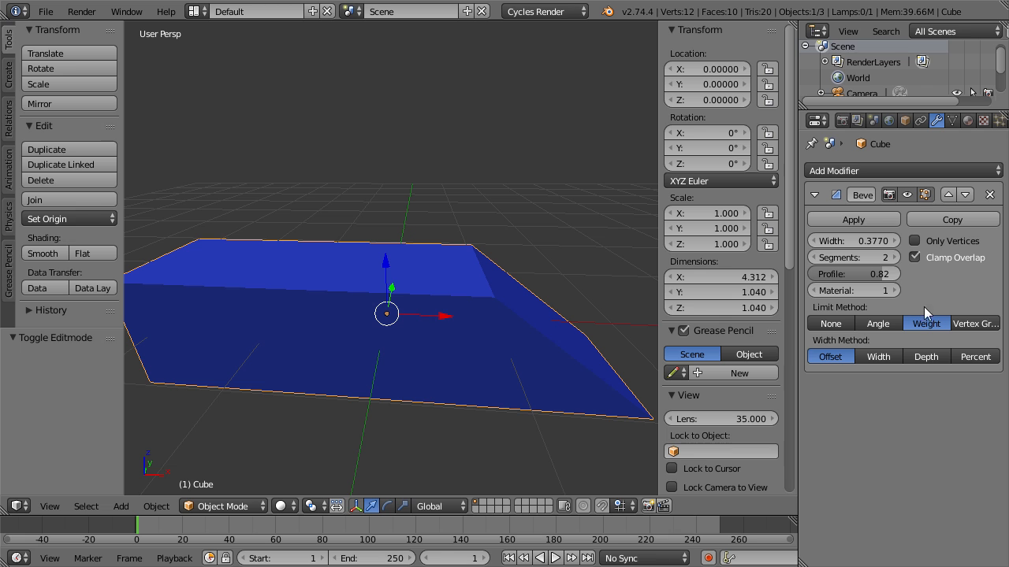
pyautogui.moveTo(580, 374); pyautogui.dragTo(530, 314, button='middle')
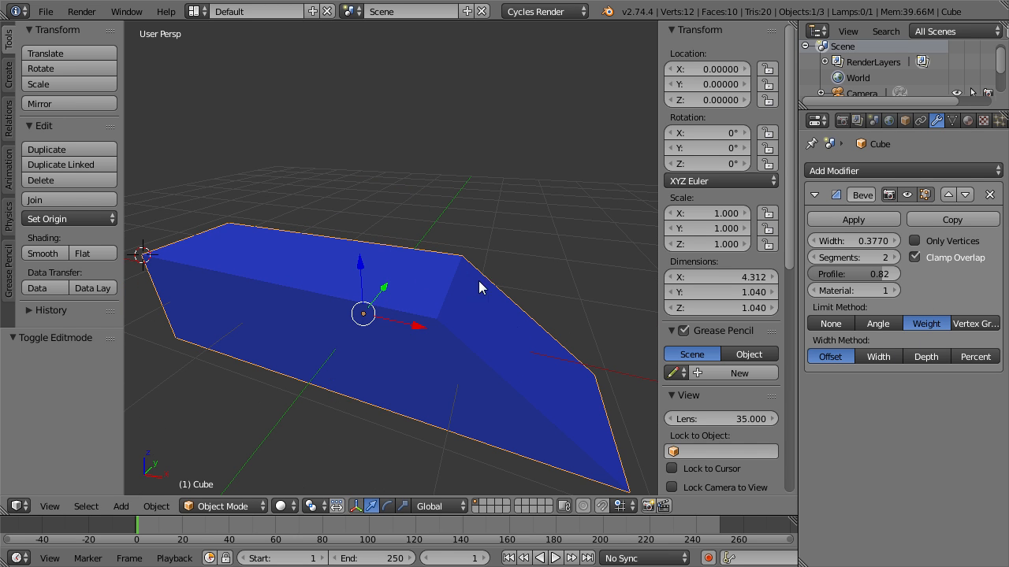
# Put the block in Edit Mode and switch the mesh selection mode to edges.
pyautogui.press('Tab')
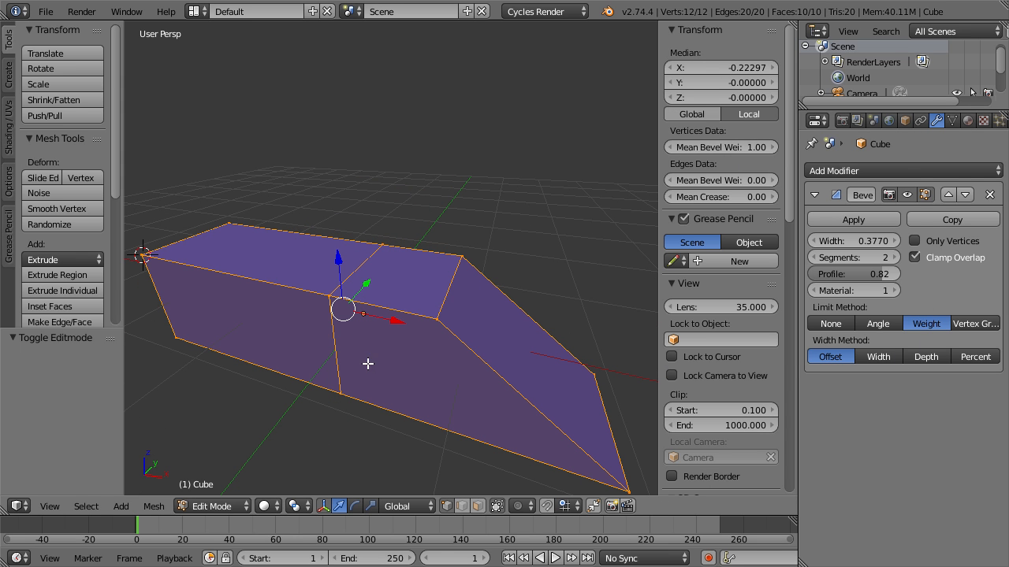
pyautogui.press('a')
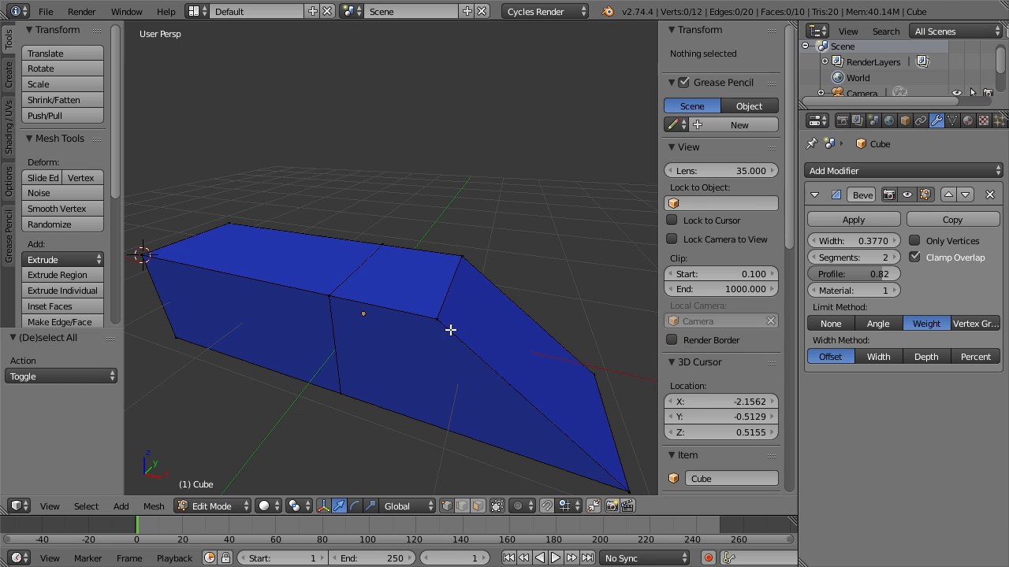
pyautogui.press('a')
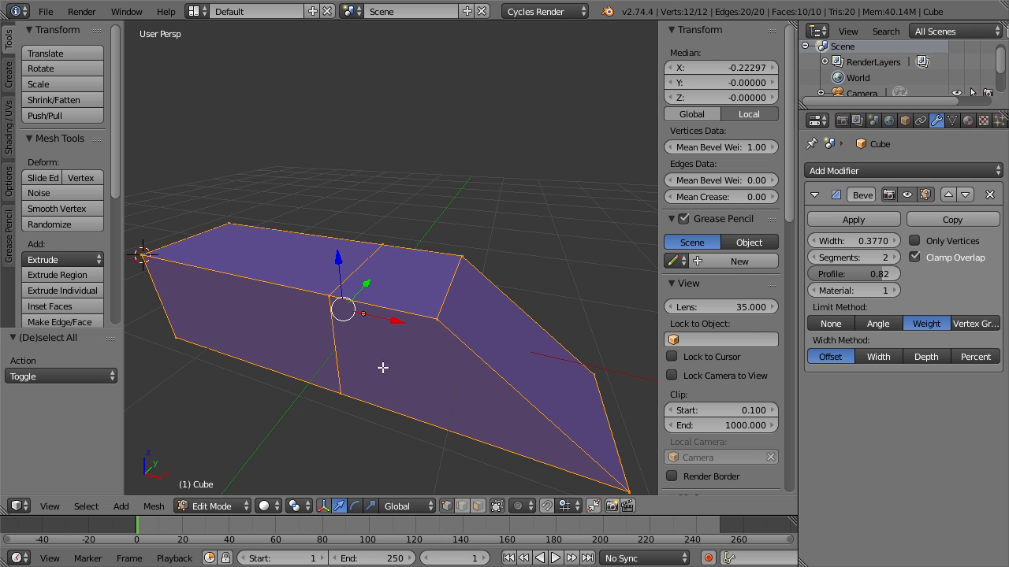
pyautogui.hotkey('ctrl', 'Tab')
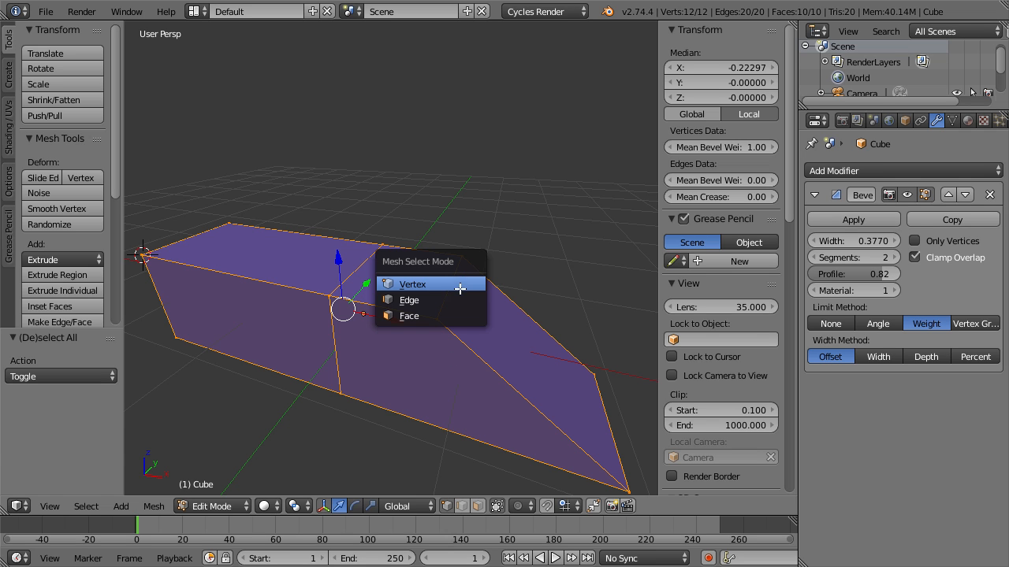
pyautogui.click(459, 300)
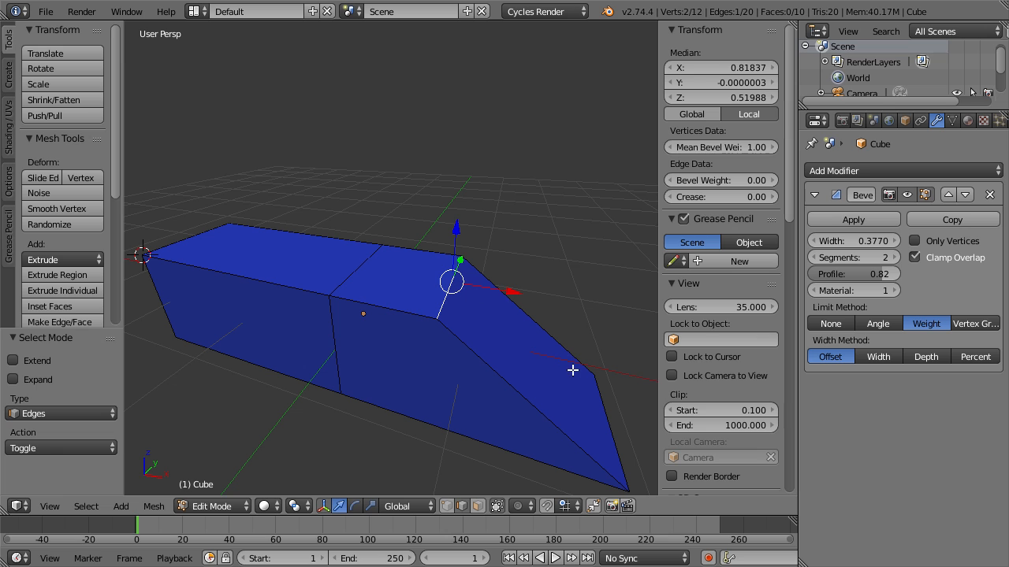
# Give the near top edge next to the slope a bevel weight of 0.48 and set the bevel's width to 0.1820.
pyautogui.rightClick(386, 311)
pyautogui.moveTo(750, 182); pyautogui.dragTo(938, 182)
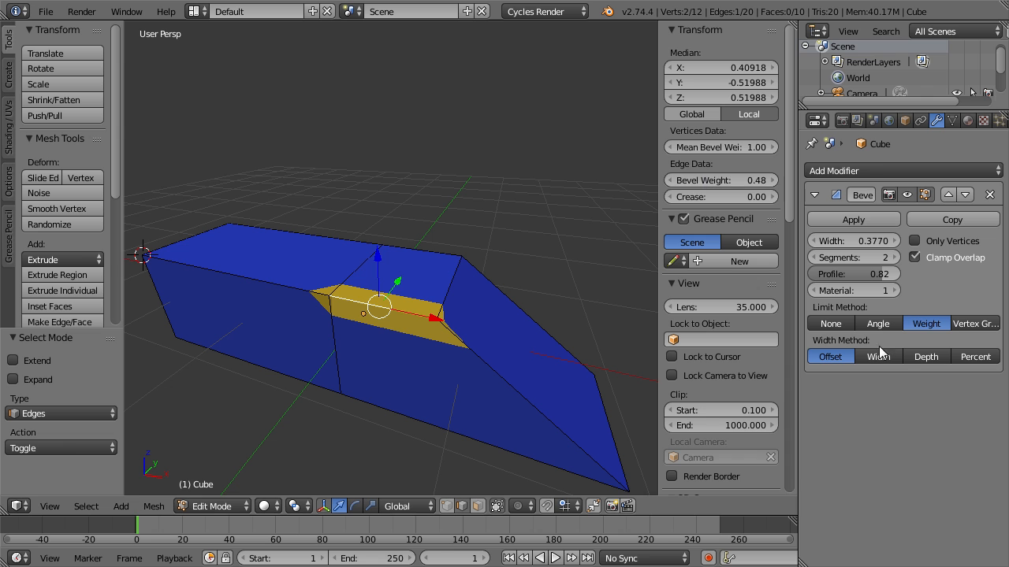
pyautogui.moveTo(531, 387); pyautogui.dragTo(486, 326, button='middle')
pyautogui.moveTo(847, 240); pyautogui.dragTo(775, 240)
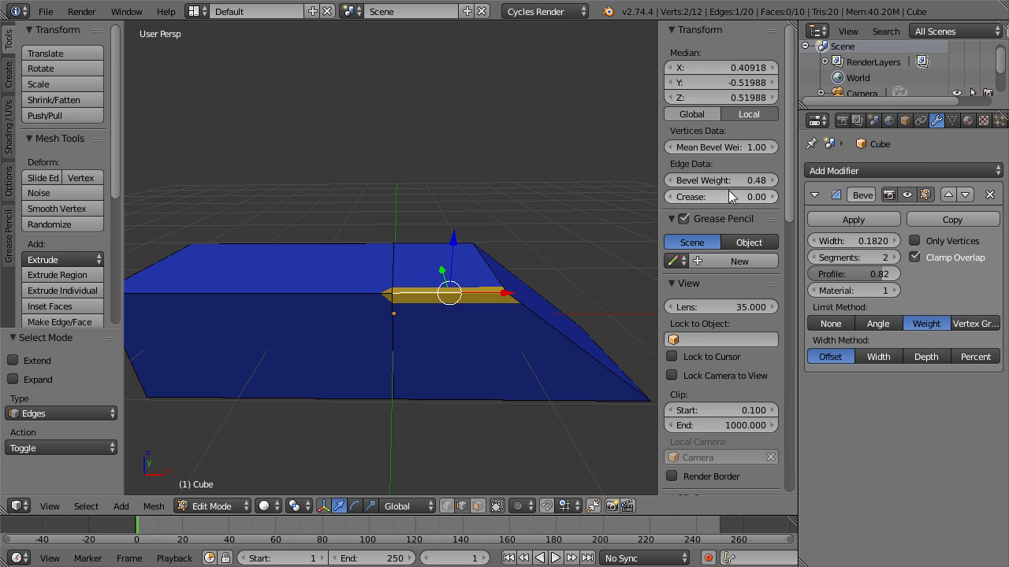
# Select the near edge running down the slope and give it a bevel weight of 0.12.
pyautogui.moveTo(404, 358); pyautogui.dragTo(432, 365, button='middle')
pyautogui.rightClick(432, 282)
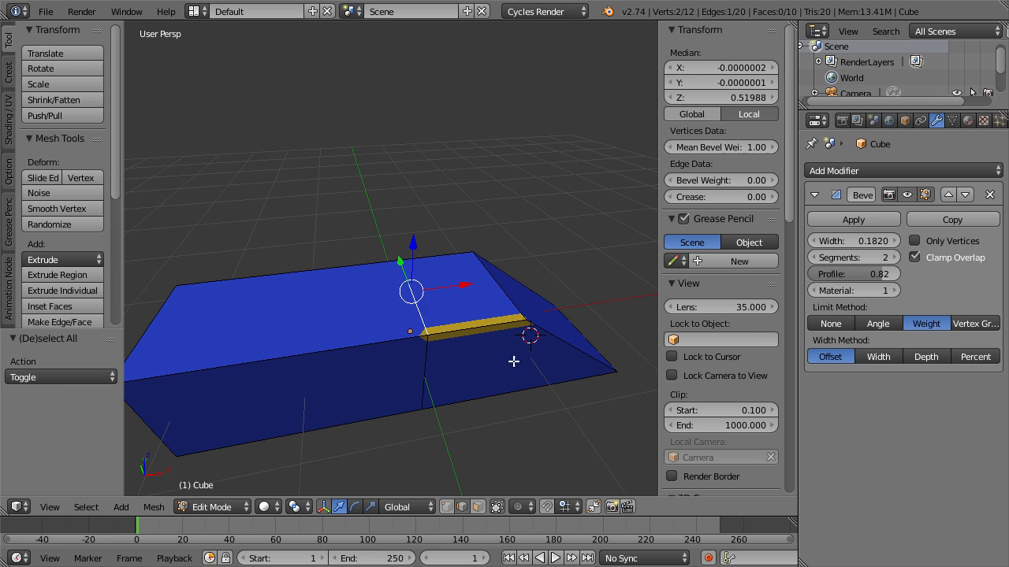
pyautogui.rightClick(553, 343)
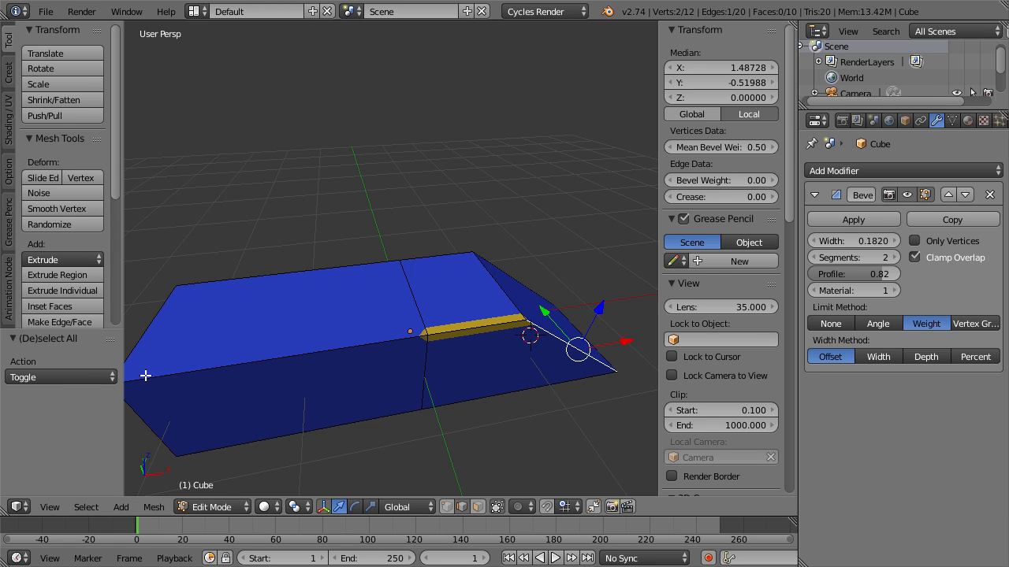
pyautogui.press('Tab')
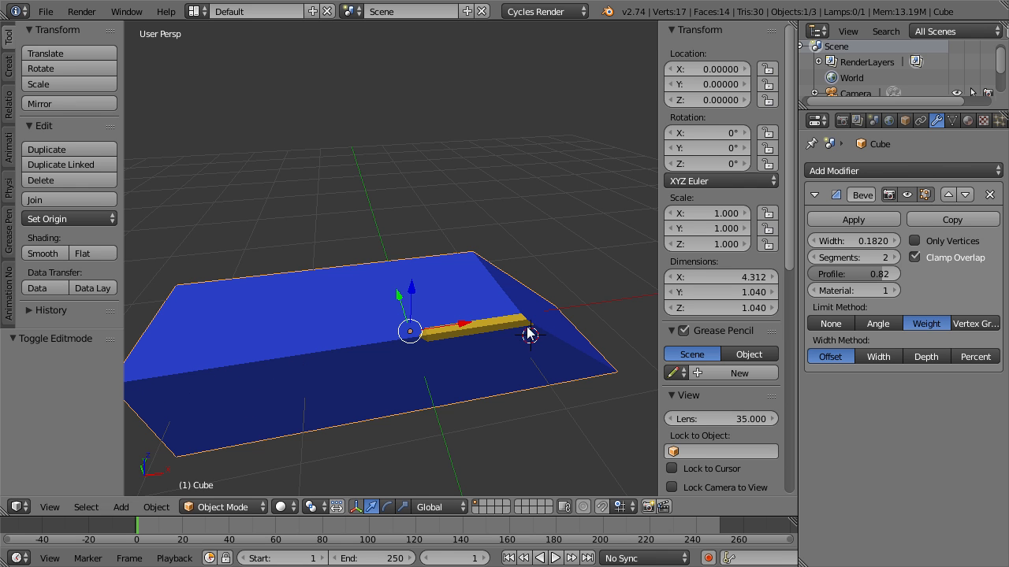
pyautogui.press('Tab')
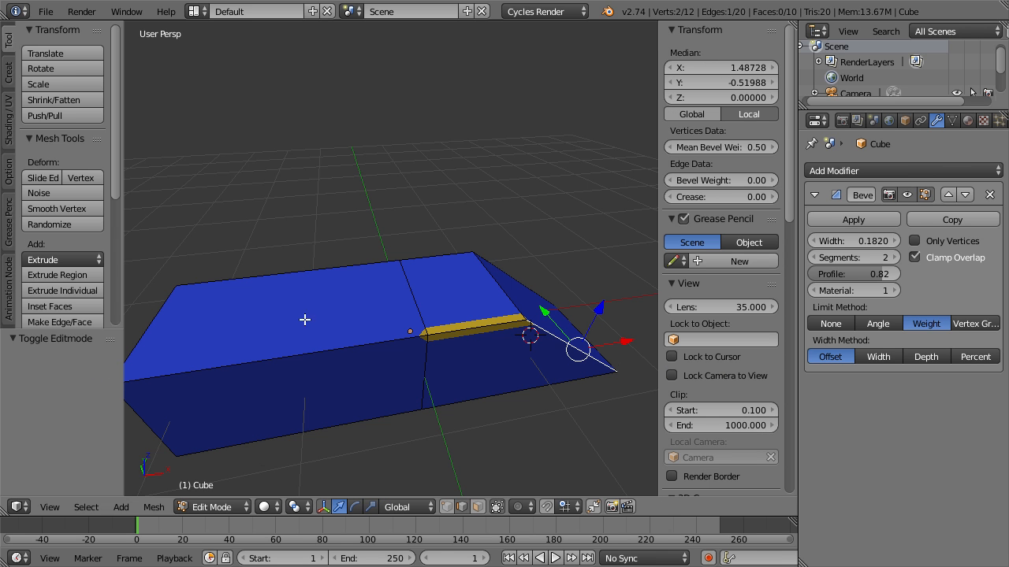
pyautogui.moveTo(418, 357); pyautogui.dragTo(391, 334, button='middle')
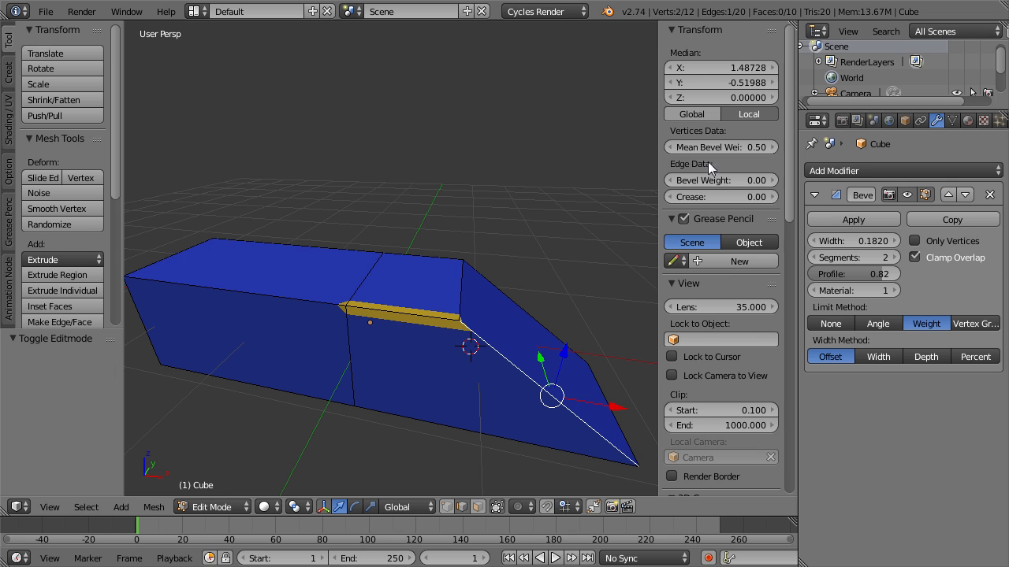
pyautogui.moveTo(720, 183); pyautogui.dragTo(777, 183)
# Examine the corner where the bevels of the near top edge and the near sloping edge meet.
pyautogui.rightClick(418, 312)
pyautogui.moveTo(430, 388); pyautogui.dragTo(431, 311, button='middle')
pyautogui.scroll(7, 403, 286)
pyautogui.scroll(-4, 403, 287)
pyautogui.rightClick(451, 235)
pyautogui.moveTo(445, 227); pyautogui.dragTo(472, 261, button='middle')
pyautogui.scroll(-4, 469, 235)
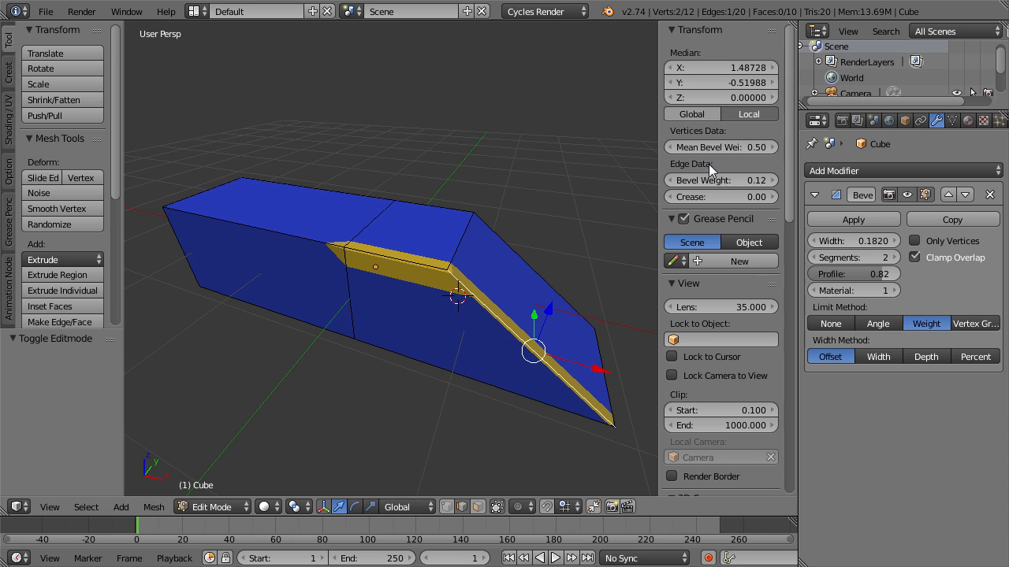
# Select the sloped end's top edge and set its bevel weight to 0.11.
pyautogui.moveTo(432, 233); pyautogui.dragTo(407, 240, button='middle')
pyautogui.rightClick(407, 241)
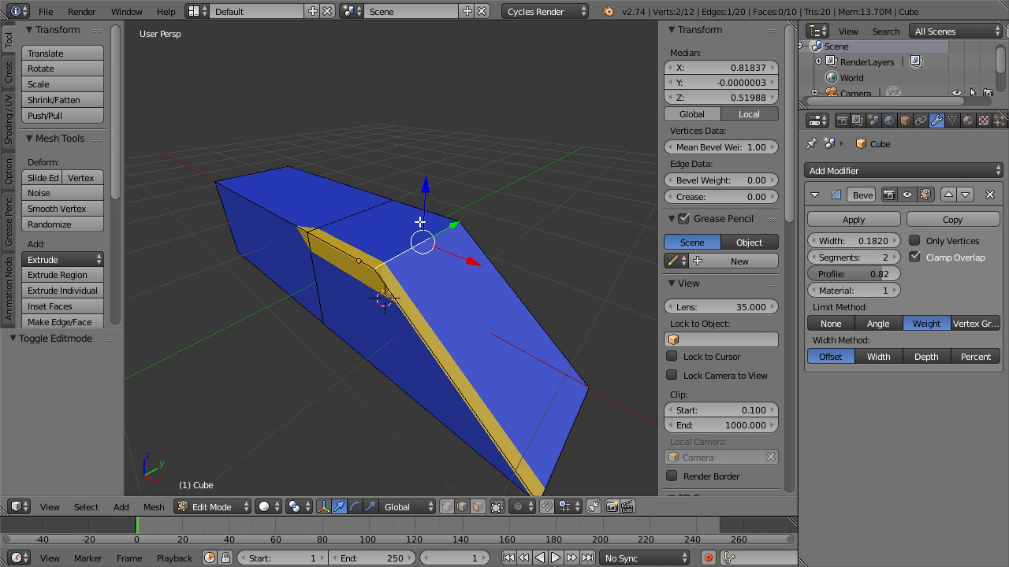
pyautogui.moveTo(720, 183); pyautogui.dragTo(742, 183)
pyautogui.moveTo(393, 353)
pyautogui.mouseDown(button='middle')
pyautogui.moveTo(459, 350)
pyautogui.moveTo(479, 331)
pyautogui.moveTo(392, 356)
pyautogui.mouseUp(button='middle')
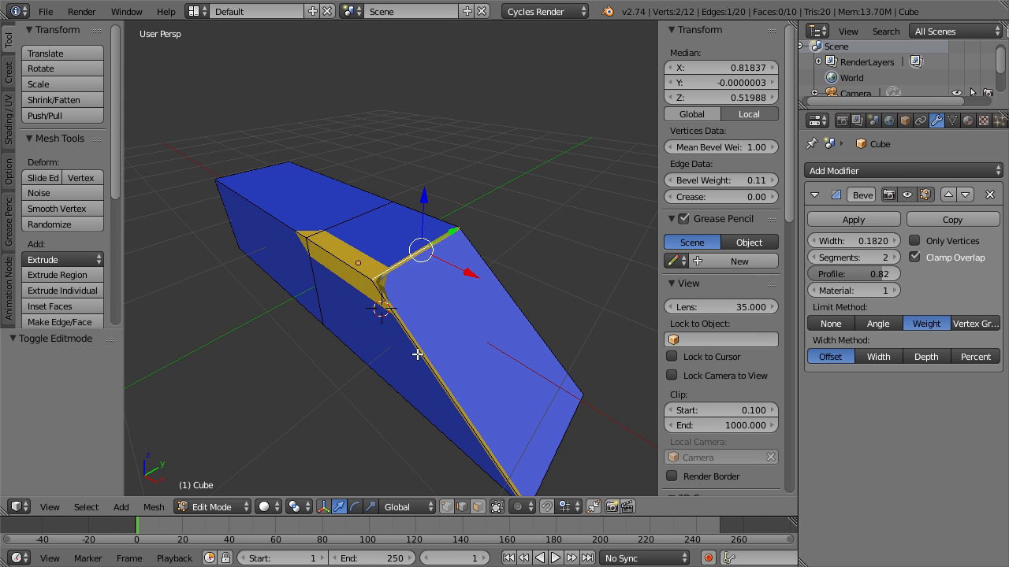
# Set the near sloping edge's bevel weight to 0.00 and inspect the remaining bevels around the top corner.
pyautogui.rightClick(418, 355)
pyautogui.moveTo(734, 181); pyautogui.dragTo(702, 182)
pyautogui.moveTo(468, 279)
pyautogui.mouseDown(button='middle')
pyautogui.moveTo(462, 288)
pyautogui.moveTo(482, 281)
pyautogui.mouseUp(button='middle')
pyautogui.scroll(3, 439, 326)
pyautogui.moveTo(331, 303)
pyautogui.mouseDown(button='middle')
pyautogui.moveTo(391, 289)
pyautogui.moveTo(345, 298)
pyautogui.mouseUp(button='middle')
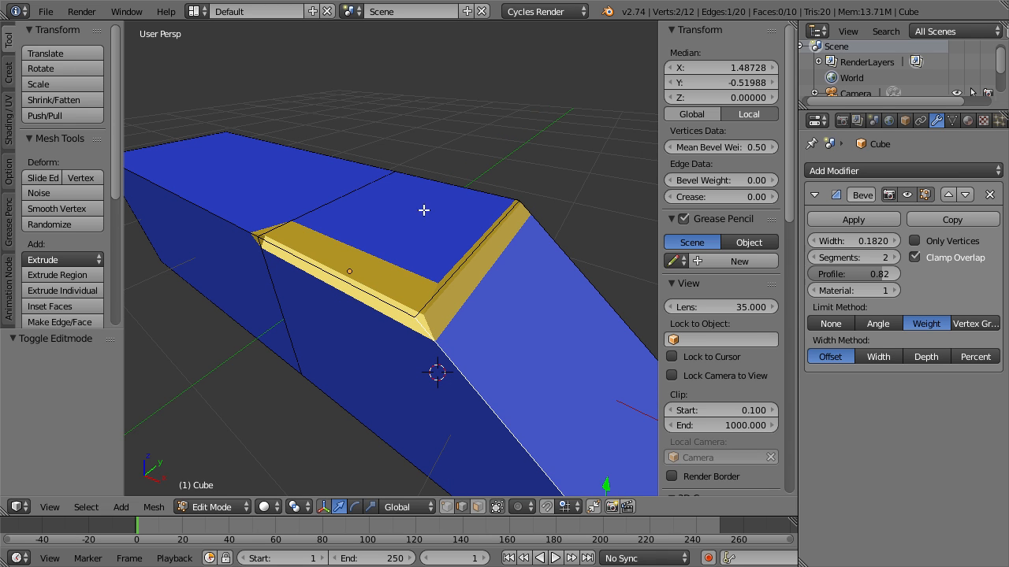
pyautogui.moveTo(407, 275); pyautogui.dragTo(418, 274, button='middle')
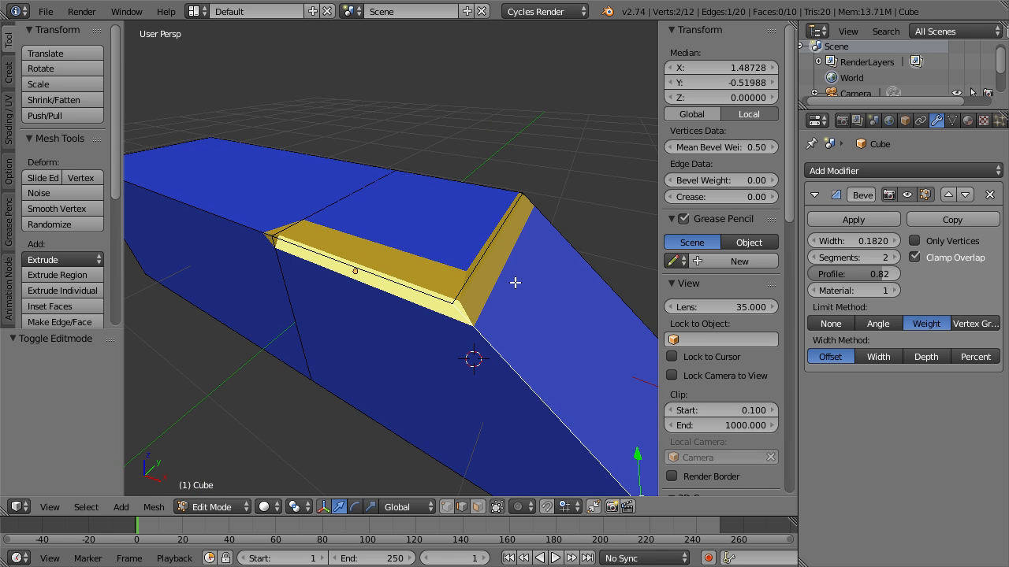
# Switch to vertex selection and select the near top vertex of the middle edge loop together with the far vertex of the slope's top edge.
pyautogui.hotkey('ctrl', 'Tab')
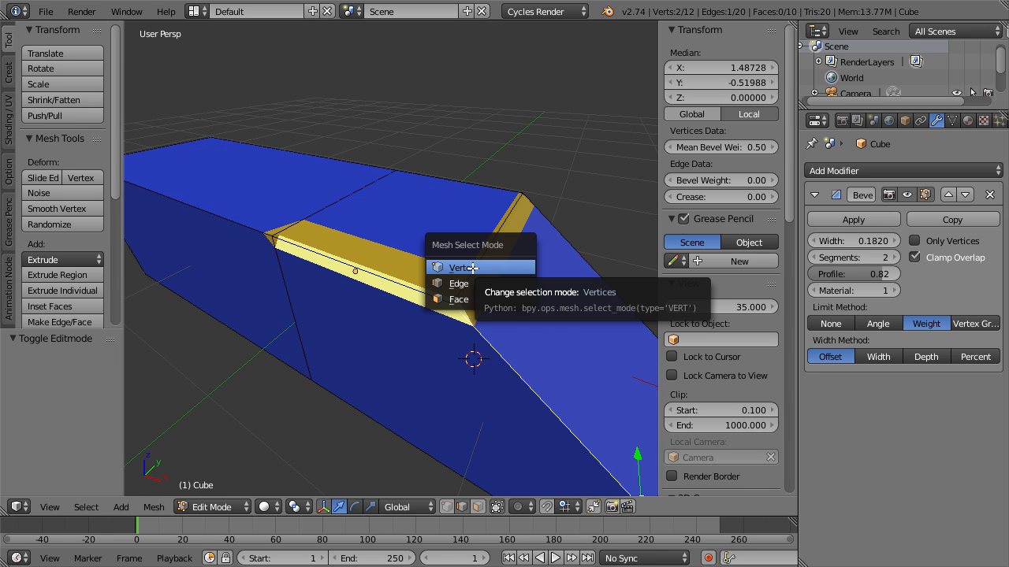
pyautogui.click(505, 269)
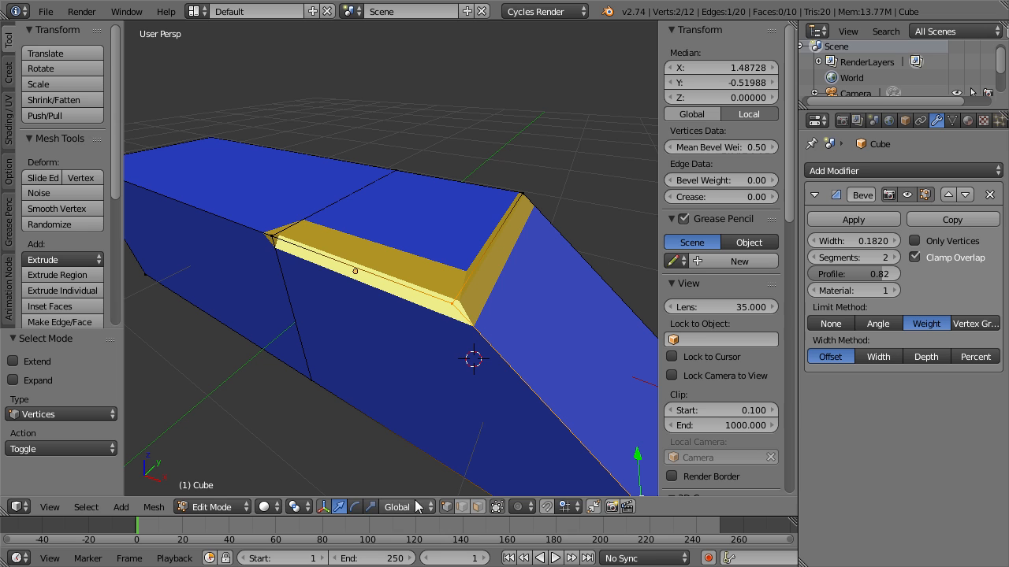
pyautogui.rightClick(524, 192)
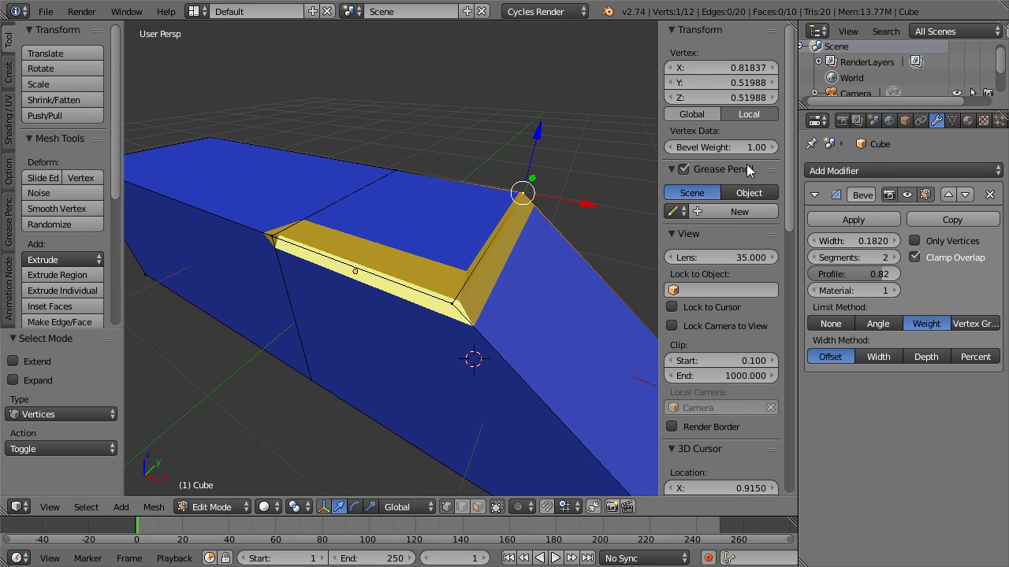
pyautogui.keyDown('shift'); pyautogui.rightClick(458, 301); pyautogui.keyUp('shift')
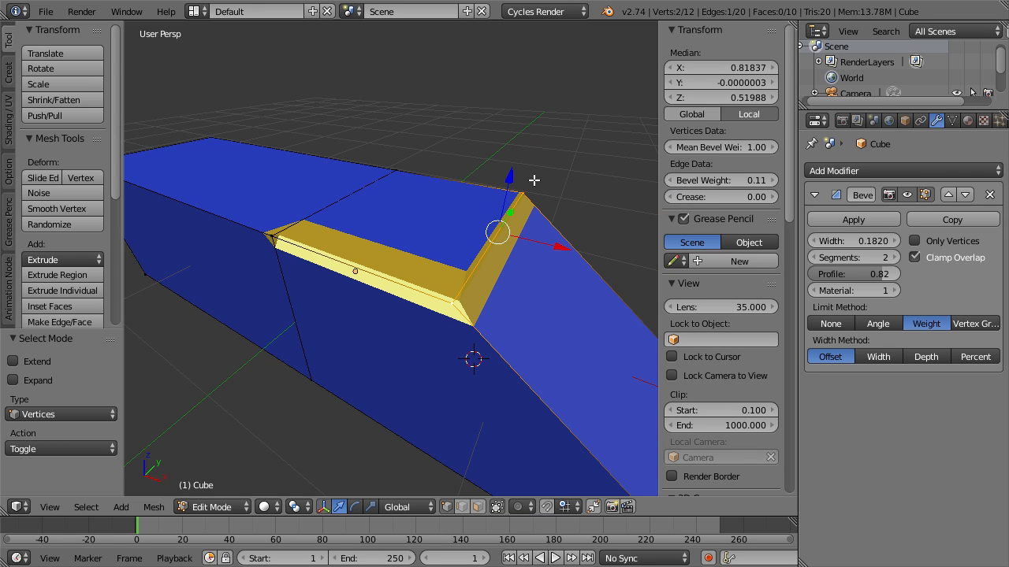
pyautogui.click(276, 237)
pyautogui.keyDown('shift'); pyautogui.click(530, 194); pyautogui.keyUp('shift')
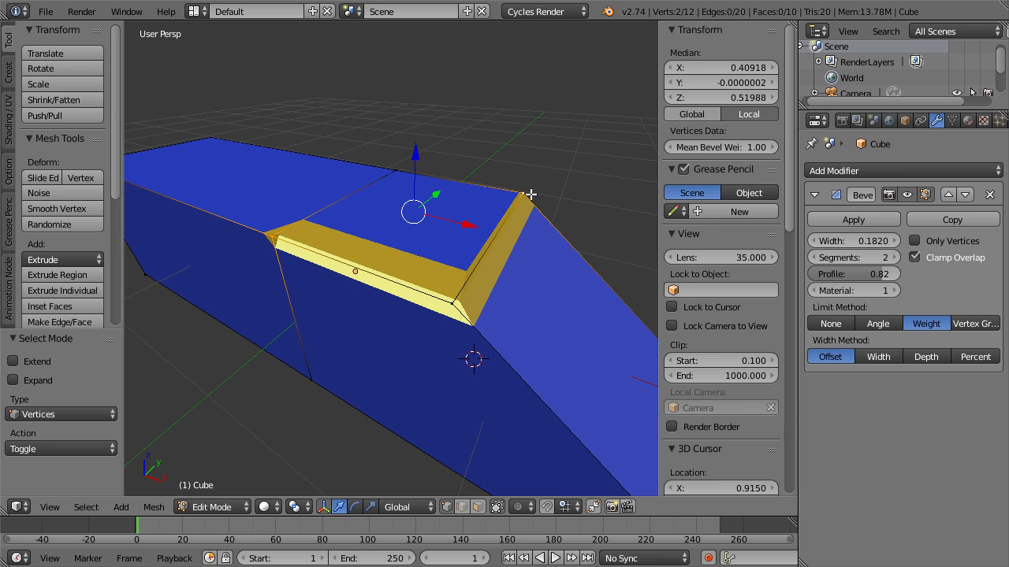
# Check the bevel weights of the vertices on the slope's top edge and the opposite end's top edge.
pyautogui.click(523, 193)
pyautogui.keyDown('shift'); pyautogui.click(452, 323); pyautogui.keyUp('shift')
pyautogui.moveTo(718, 182)
pyautogui.mouseDown()
pyautogui.moveTo(675, 182)
pyautogui.moveTo(715, 182)
pyautogui.mouseUp()
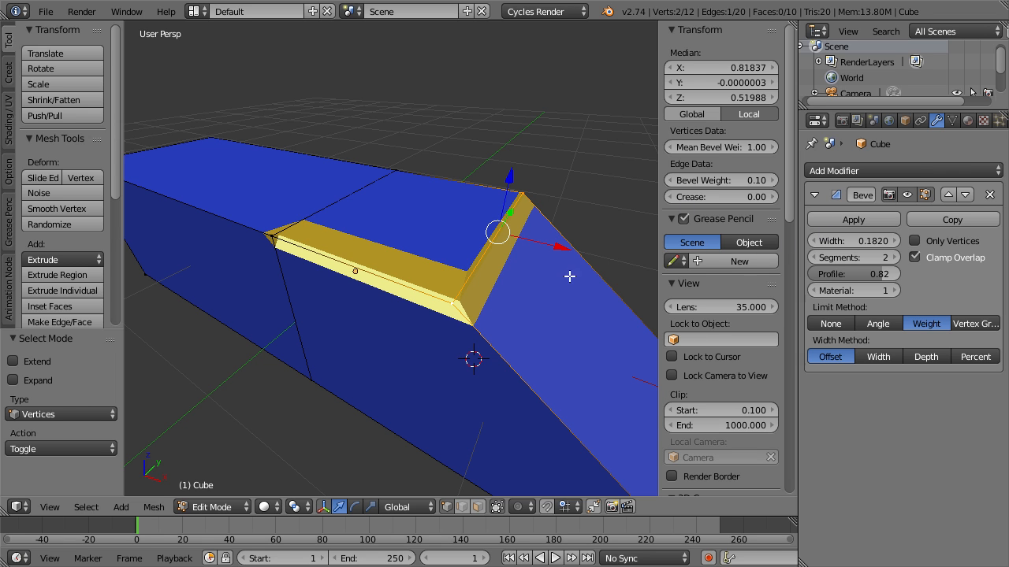
pyautogui.rightClick(522, 193)
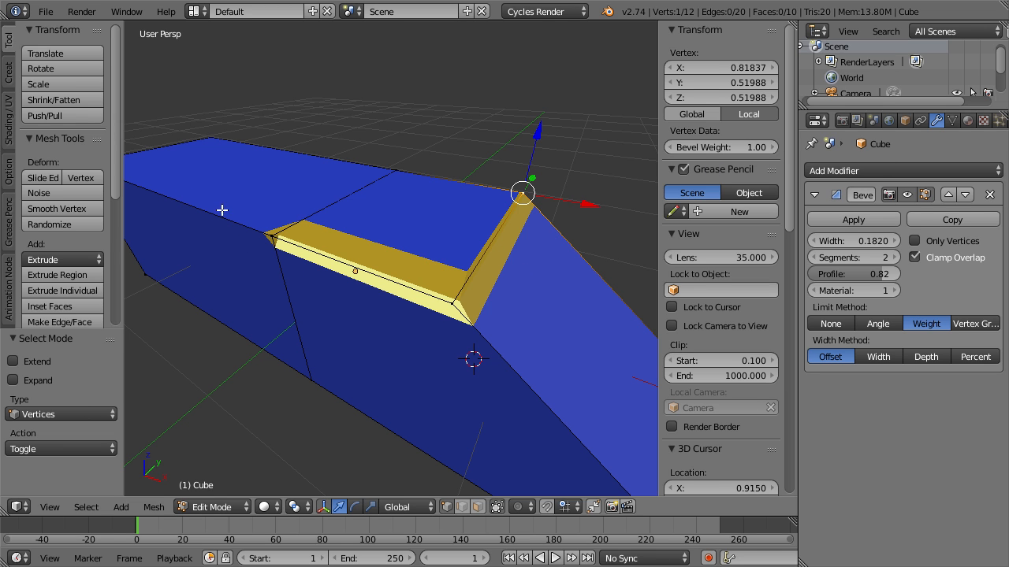
pyautogui.keyDown('shift'); pyautogui.moveTo(232, 207); pyautogui.dragTo(320, 243, button='middle'); pyautogui.keyUp('shift')
pyautogui.rightClick(294, 180)
pyautogui.keyDown('shift'); pyautogui.rightClick(169, 227); pyautogui.keyUp('shift')
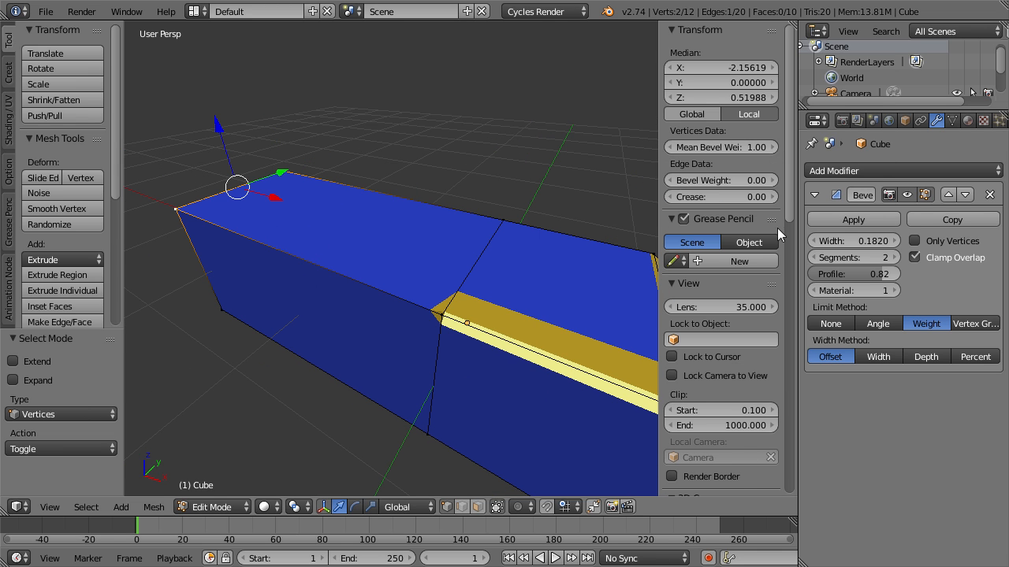
pyautogui.moveTo(534, 281); pyautogui.dragTo(453, 263, button='middle')
pyautogui.rightClick(498, 226)
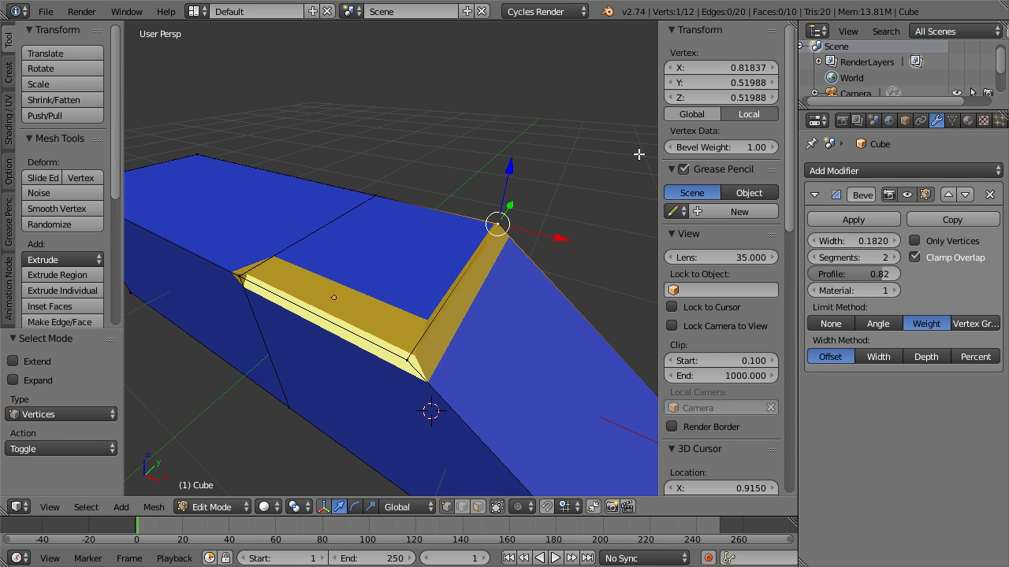
# Try adjusting the bevel weight of the slope's far top vertex, and restrict the Bevel modifier to Only Vertices.
pyautogui.click(693, 169)
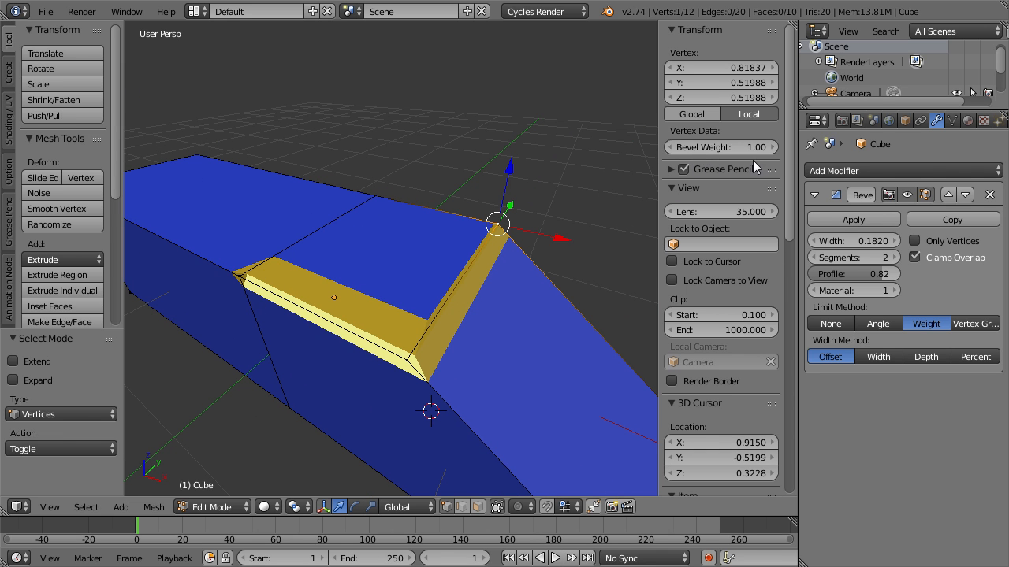
pyautogui.moveTo(751, 148); pyautogui.dragTo(693, 148)
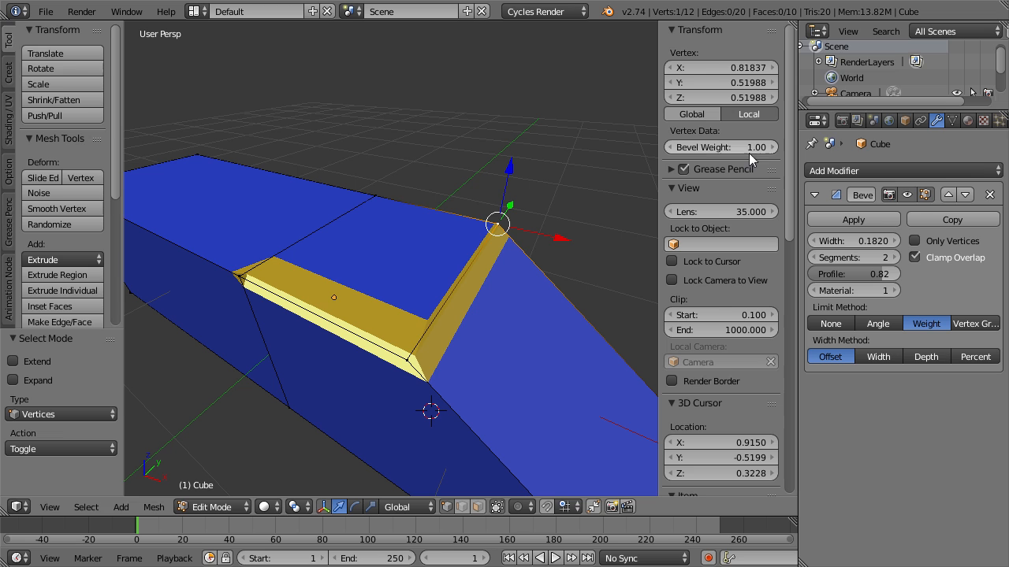
pyautogui.click(915, 241)
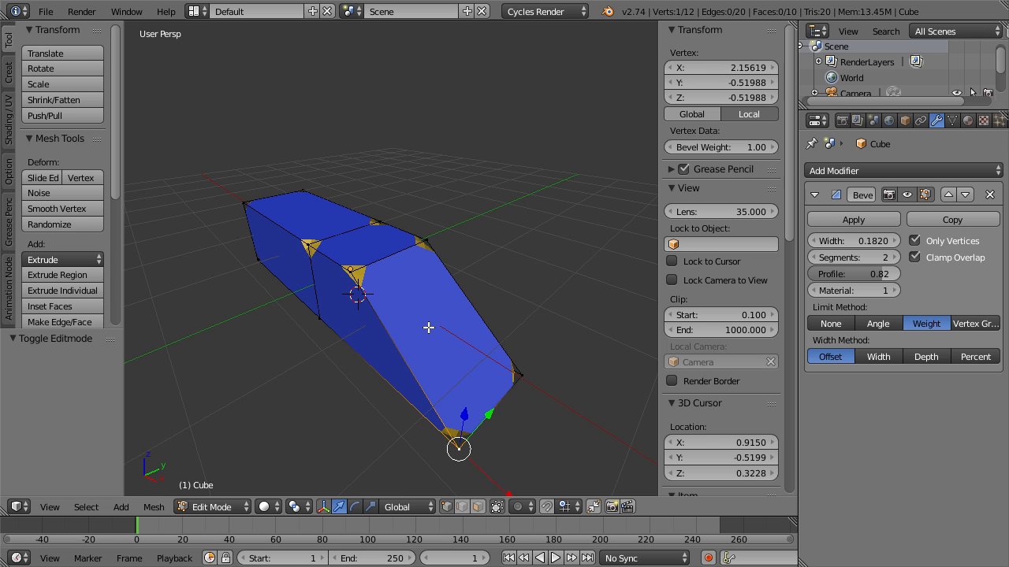
# Set the Bevel modifier's limit method to Vertex Group and add a vertex group to the cube's mesh.
pyautogui.click(977, 325)
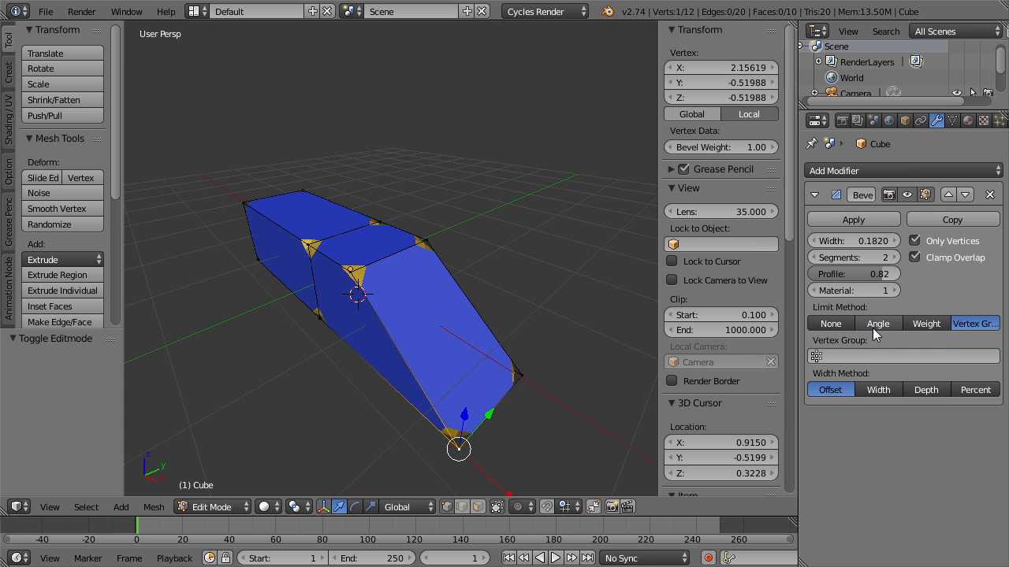
pyautogui.click(867, 170)
pyautogui.click(952, 119)
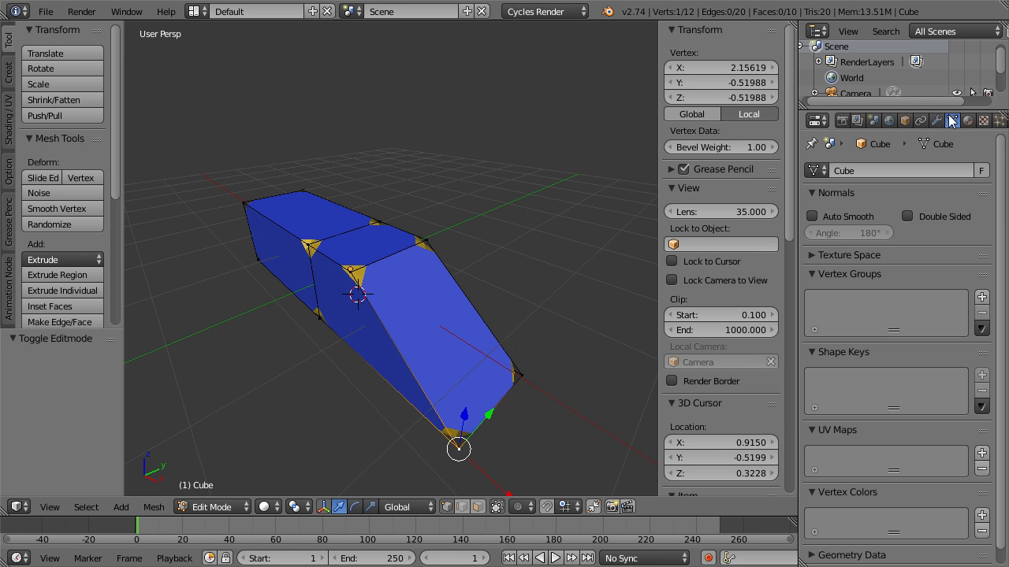
pyautogui.click(981, 297)
# Using edge selection, assign the slope's top edge to the new vertex group and return to Object Mode.
pyautogui.rightClick(350, 271)
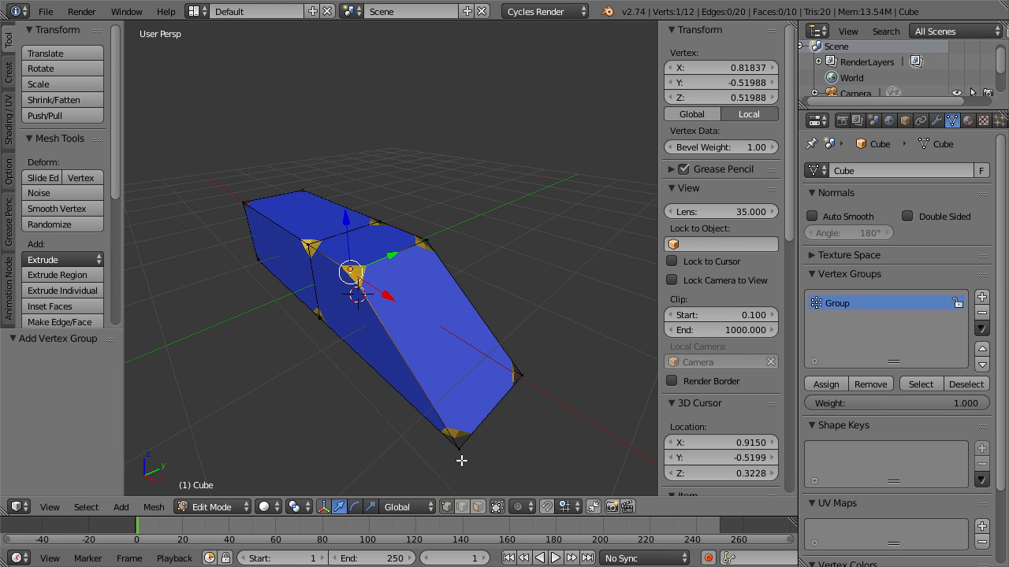
pyautogui.click(461, 507)
pyautogui.rightClick(396, 260)
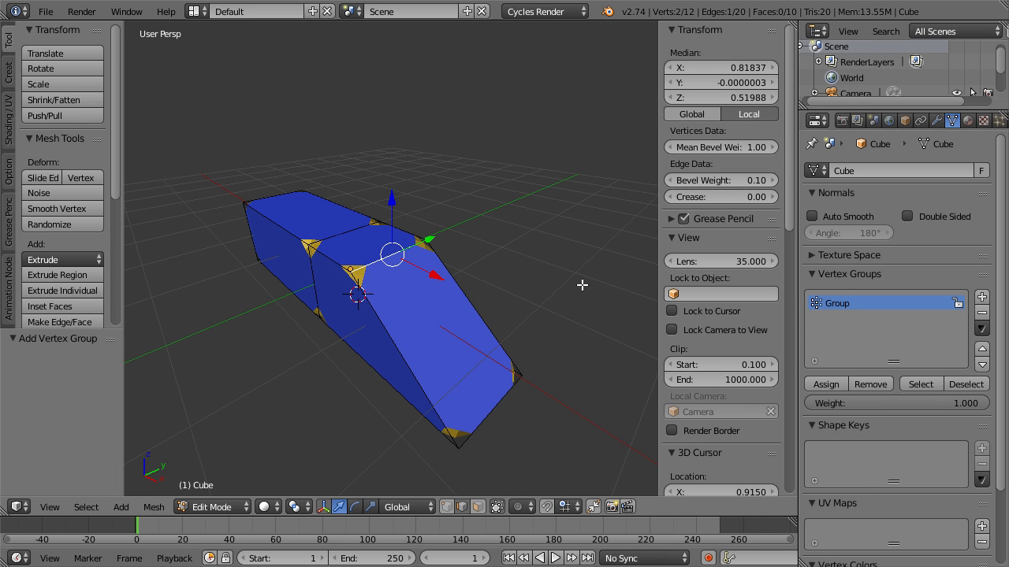
pyautogui.click(833, 386)
pyautogui.press('Tab')
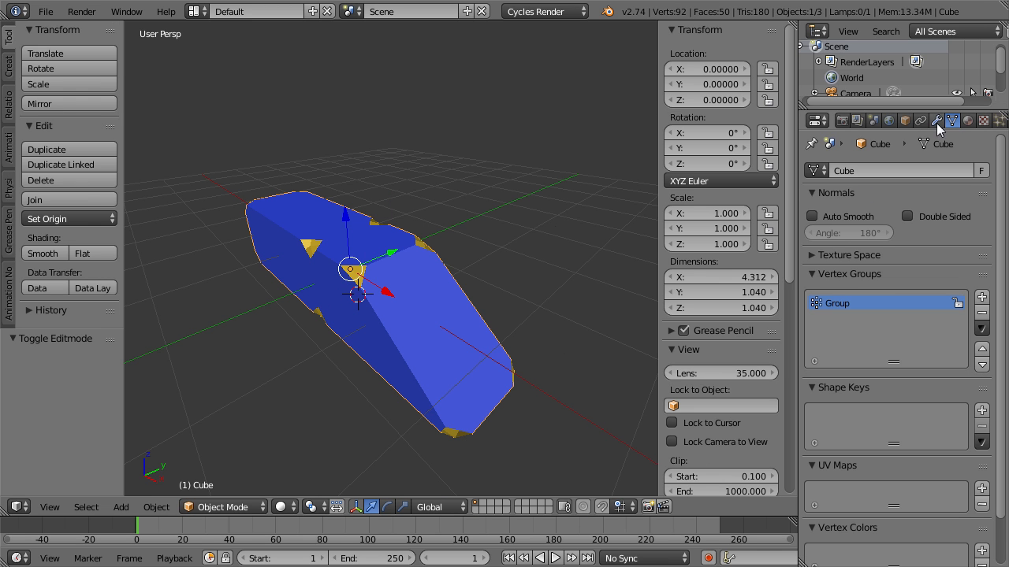
# Turn off Only Vertices in the Bevel modifier and choose Group as its vertex group.
pyautogui.scroll(-4, 926, 121)
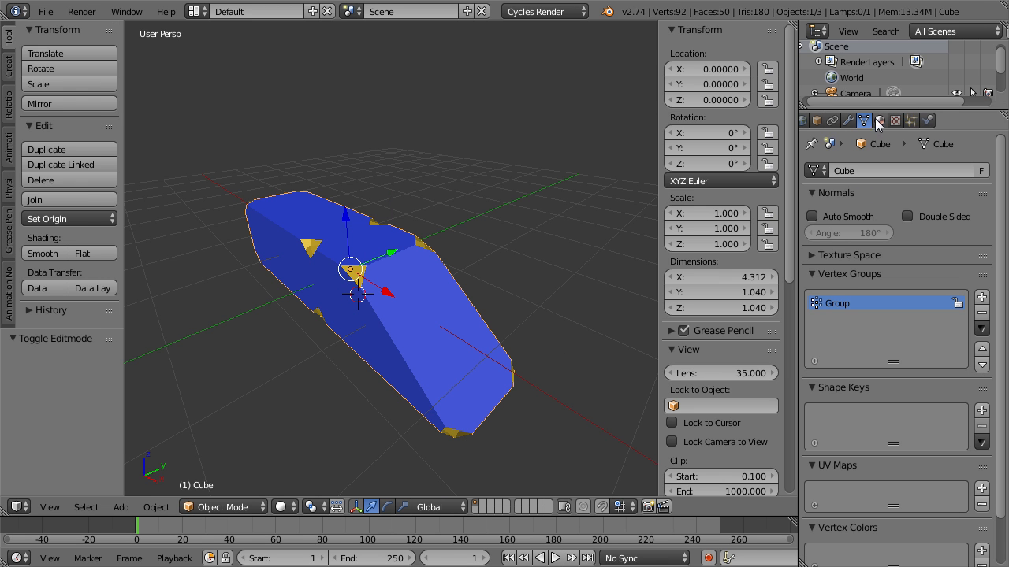
pyautogui.click(849, 120)
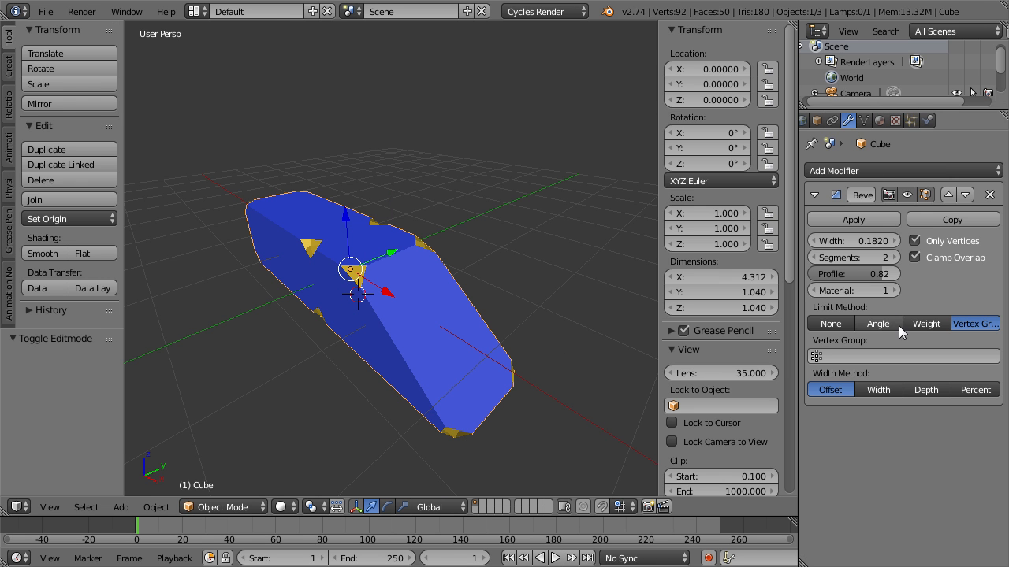
pyautogui.click(927, 242)
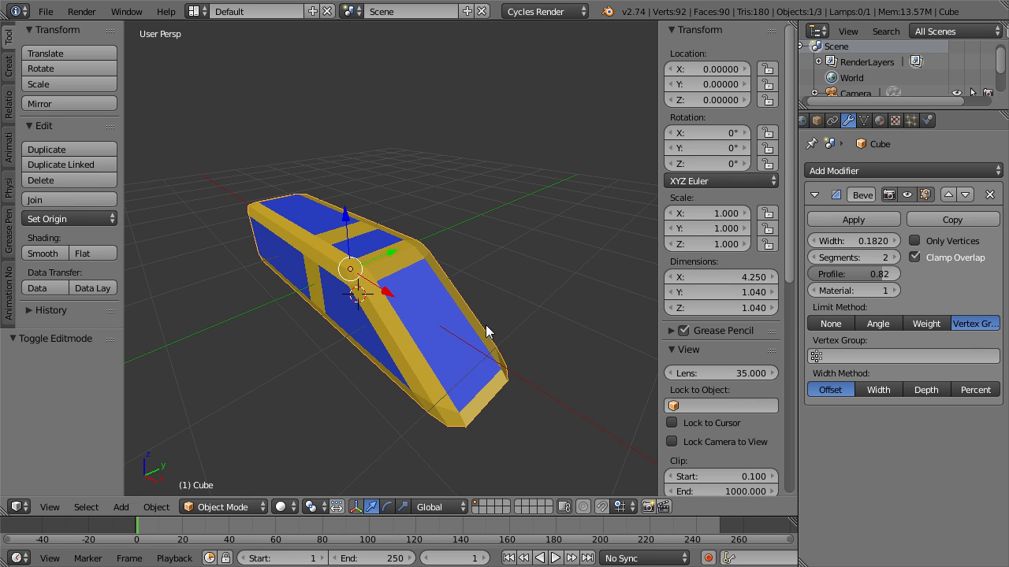
pyautogui.click(843, 357)
pyautogui.click(836, 378)
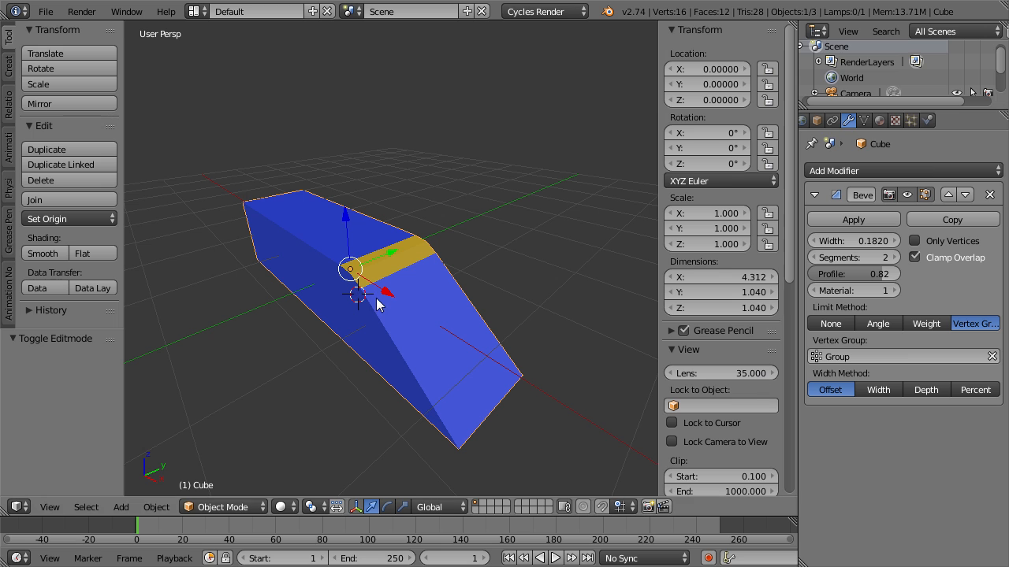
# Inspect the vertex group's weights around the slope's top edge in Weight Paint mode, and return to Object Mode.
pyautogui.hotkey('ctrl', 'Tab')
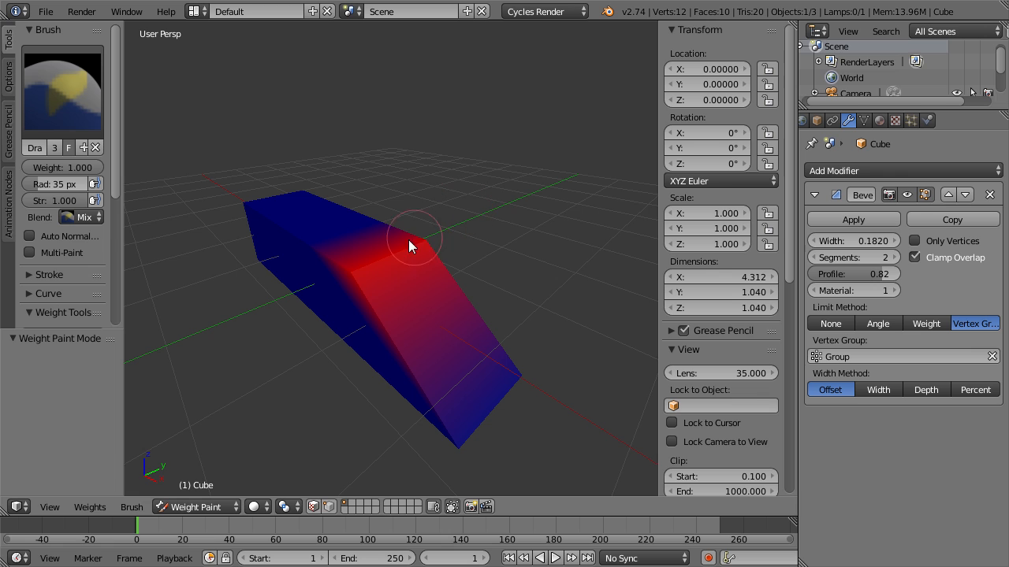
pyautogui.moveTo(409, 232); pyautogui.dragTo(385, 263)
pyautogui.moveTo(343, 269); pyautogui.dragTo(397, 275)
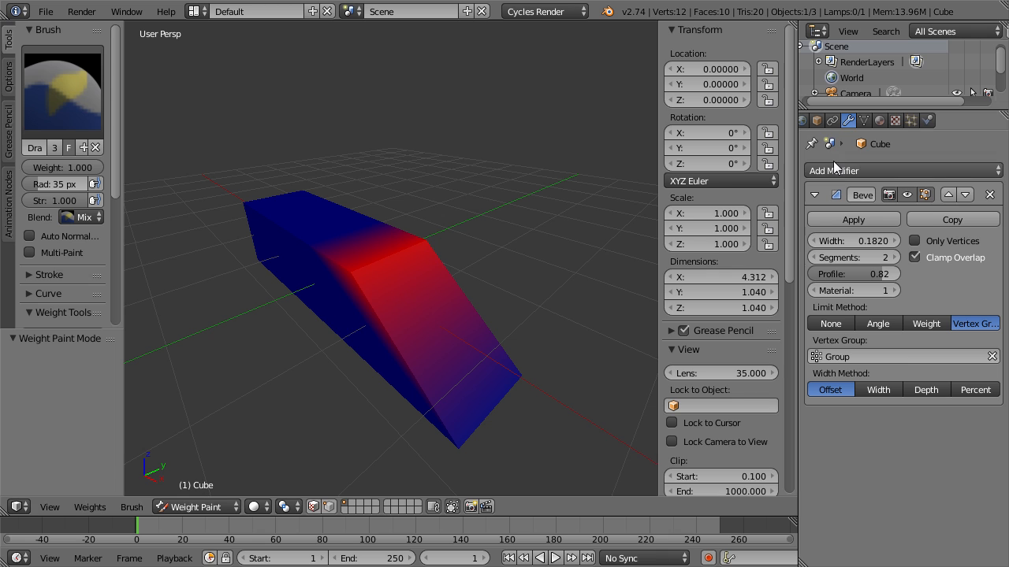
pyautogui.click(863, 123)
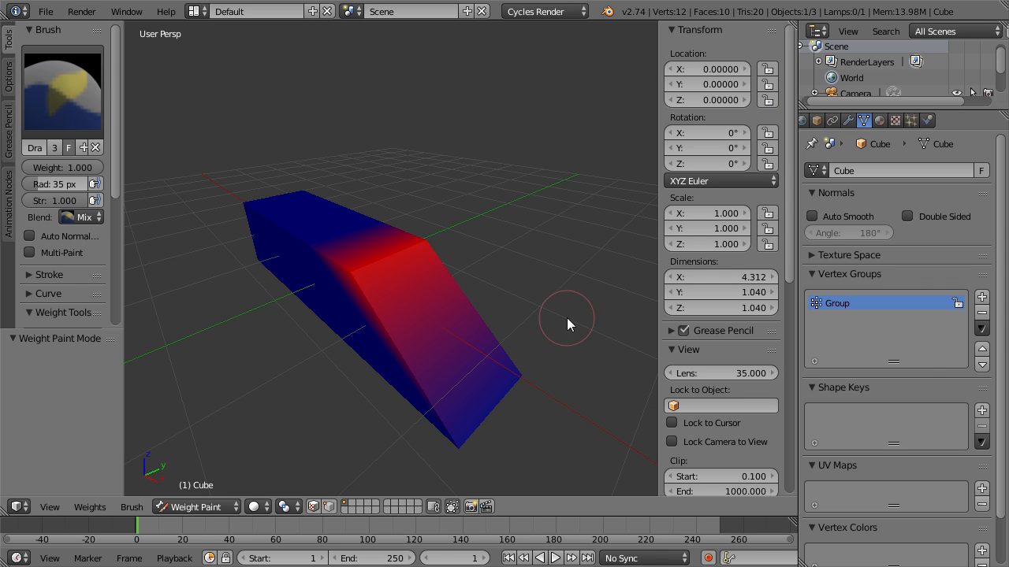
pyautogui.hotkey('ctrl', 'Tab')
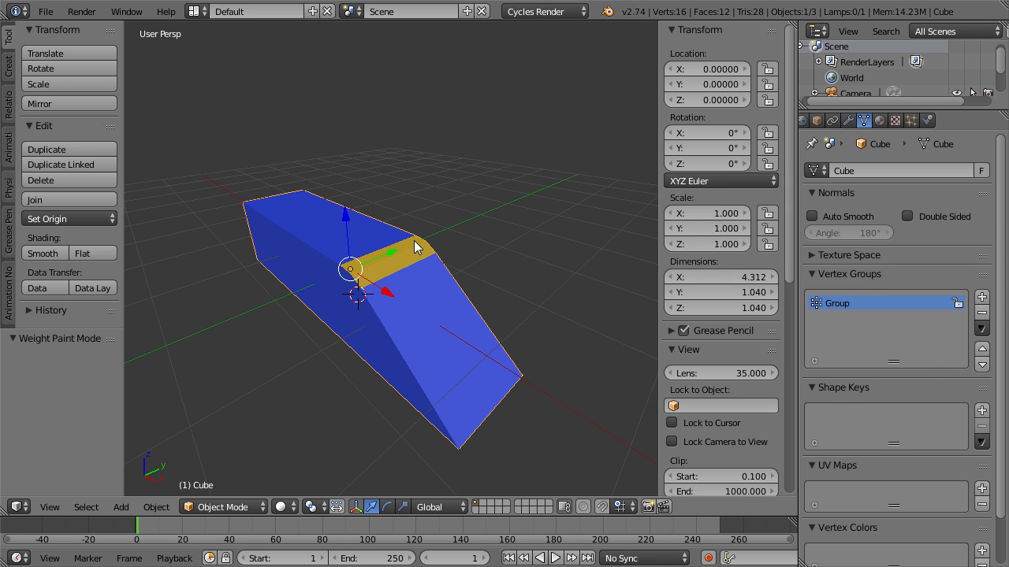
# In Edit Mode, assign the near top edge between the middle edge loop and the slope to the group with weight 0.5.
pyautogui.press('Tab')
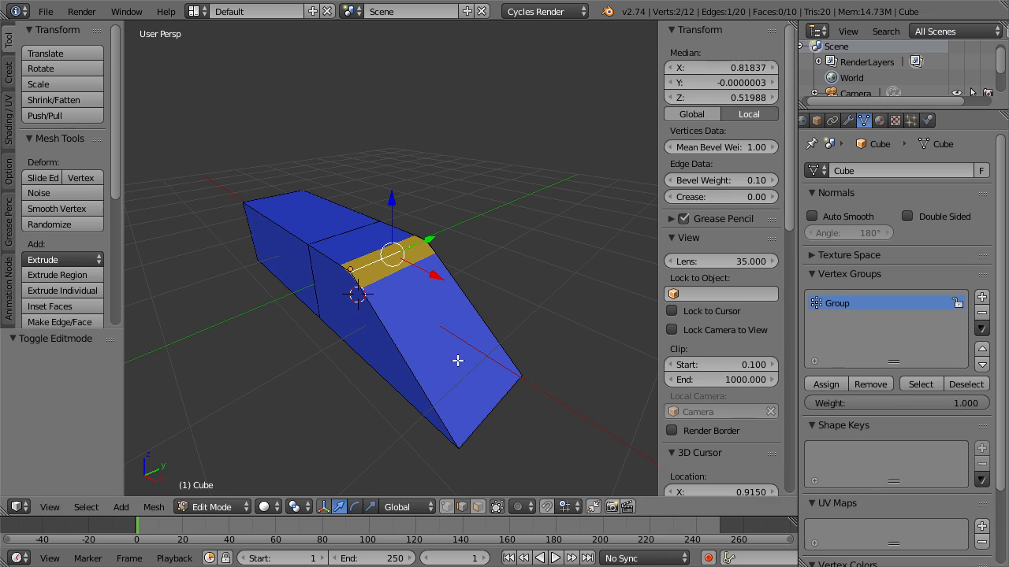
pyautogui.click(903, 403)
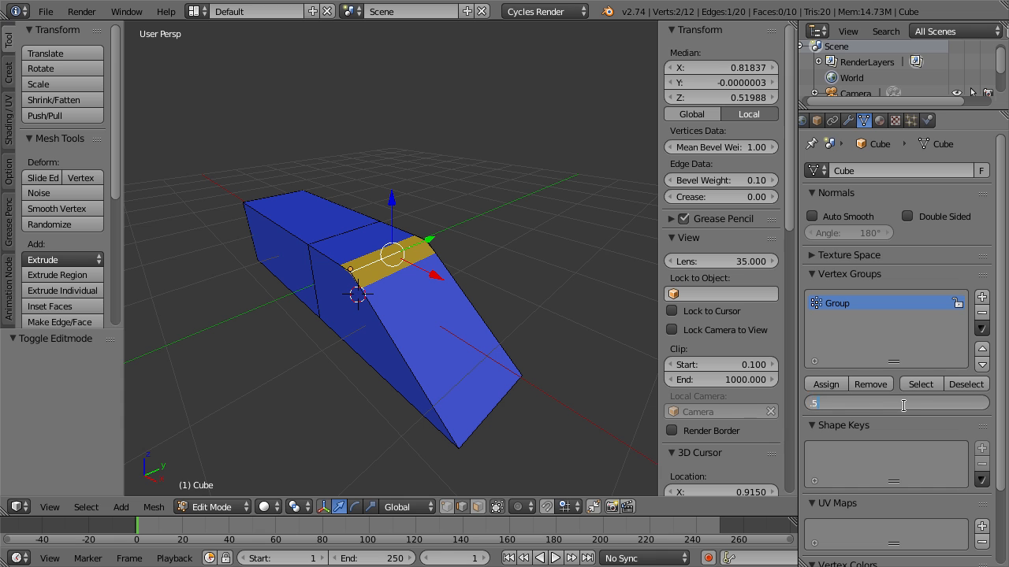
pyautogui.write('.5')
pyautogui.press('Return')
pyautogui.moveTo(394, 260); pyautogui.dragTo(293, 251, button='middle')
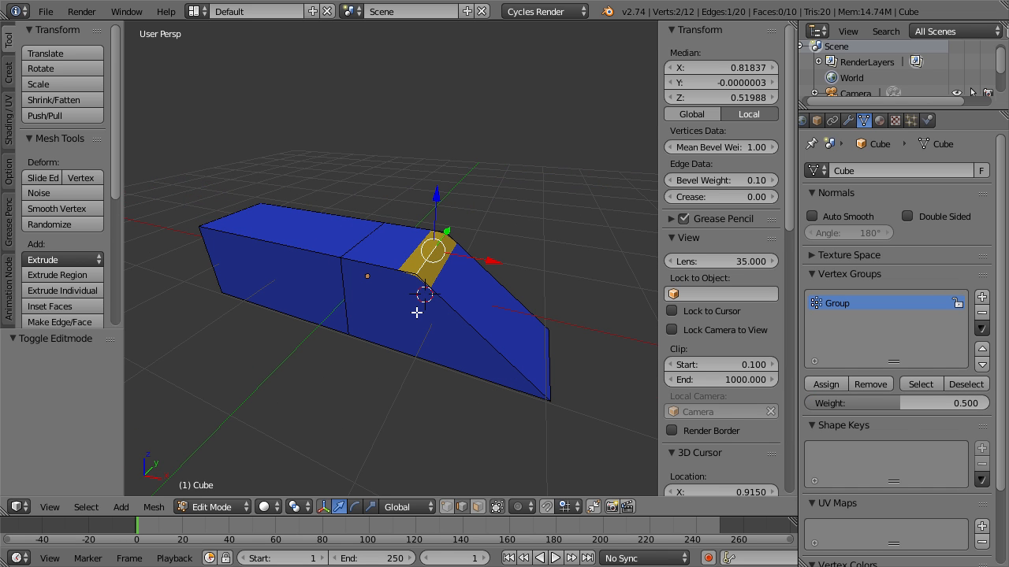
pyautogui.rightClick(373, 275)
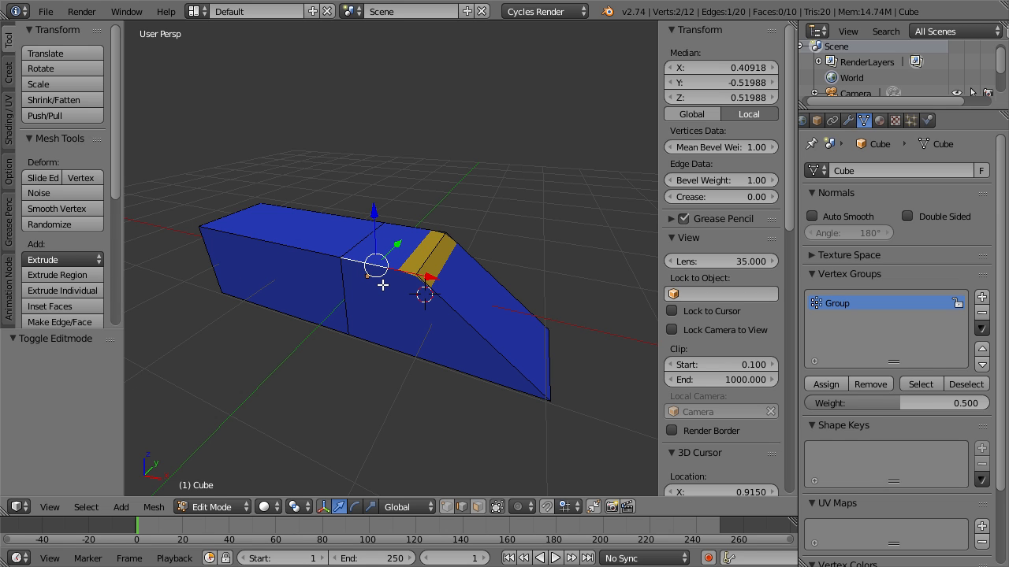
pyautogui.click(823, 383)
pyautogui.moveTo(369, 312); pyautogui.dragTo(303, 258, button='middle')
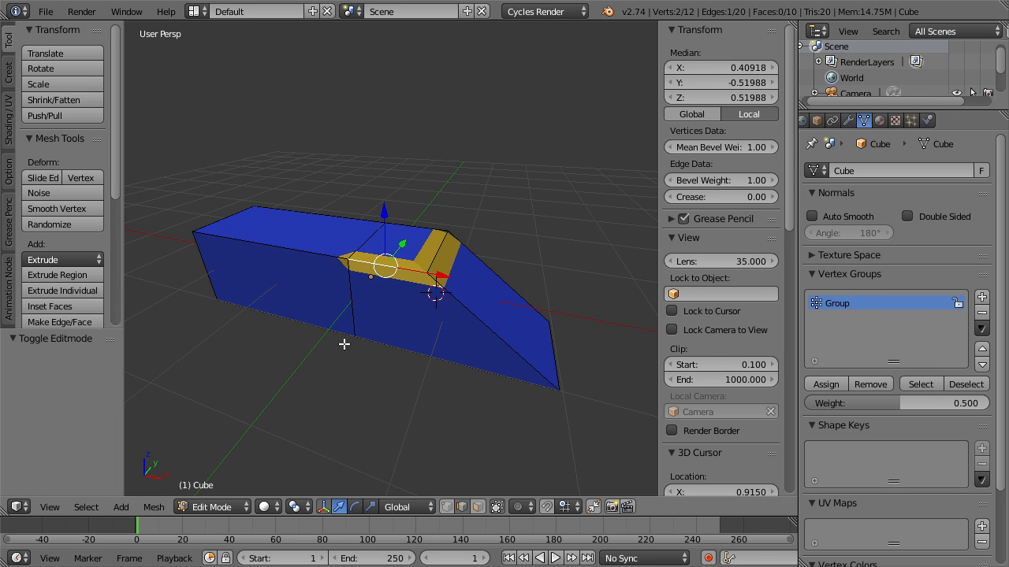
# Select the near top edge between the middle loop and the square end, and assign it to the group with weight 0.49.
pyautogui.rightClick(286, 248)
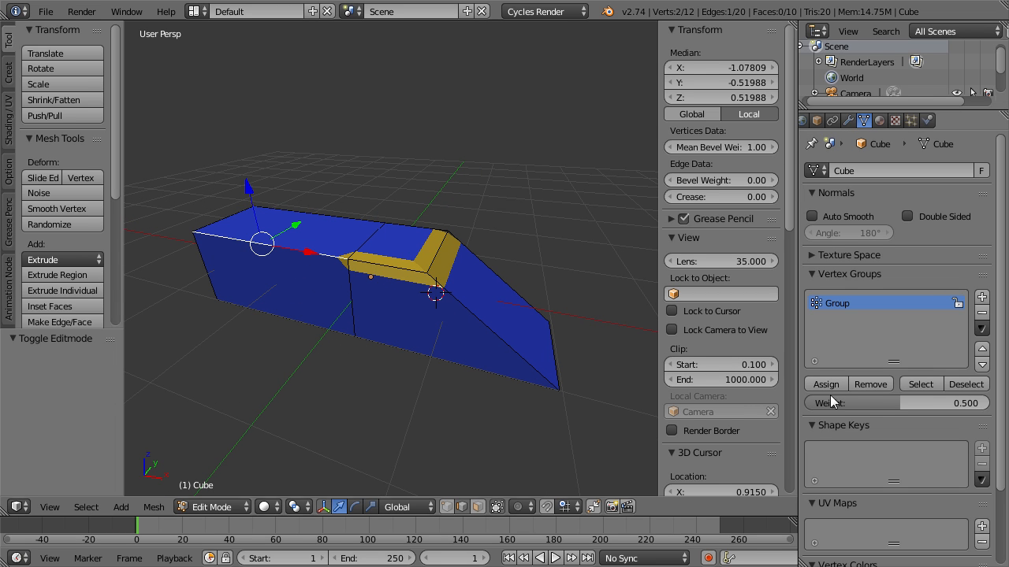
pyautogui.click(900, 403)
pyautogui.press('BackSpace')
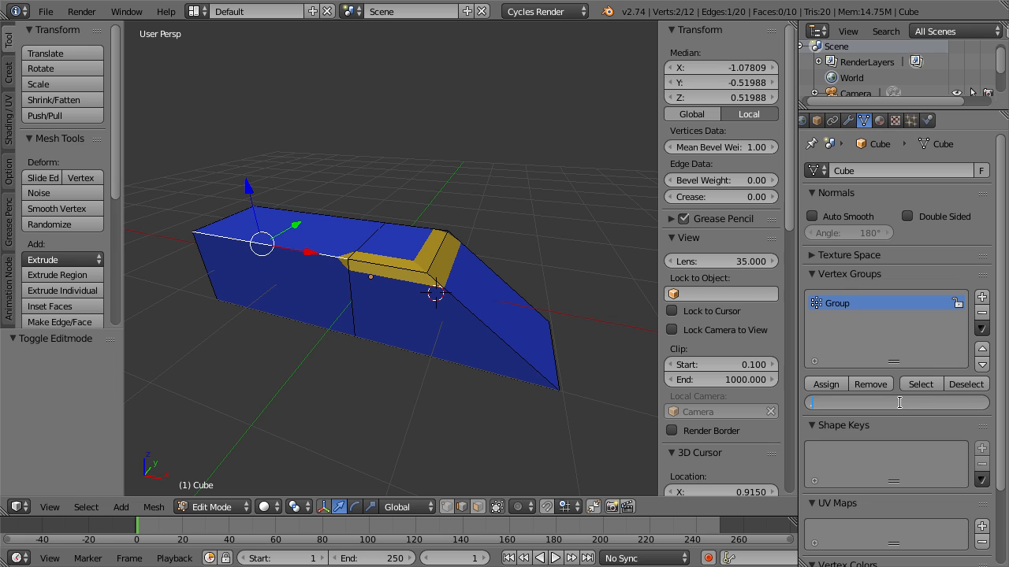
pyautogui.press('Return')
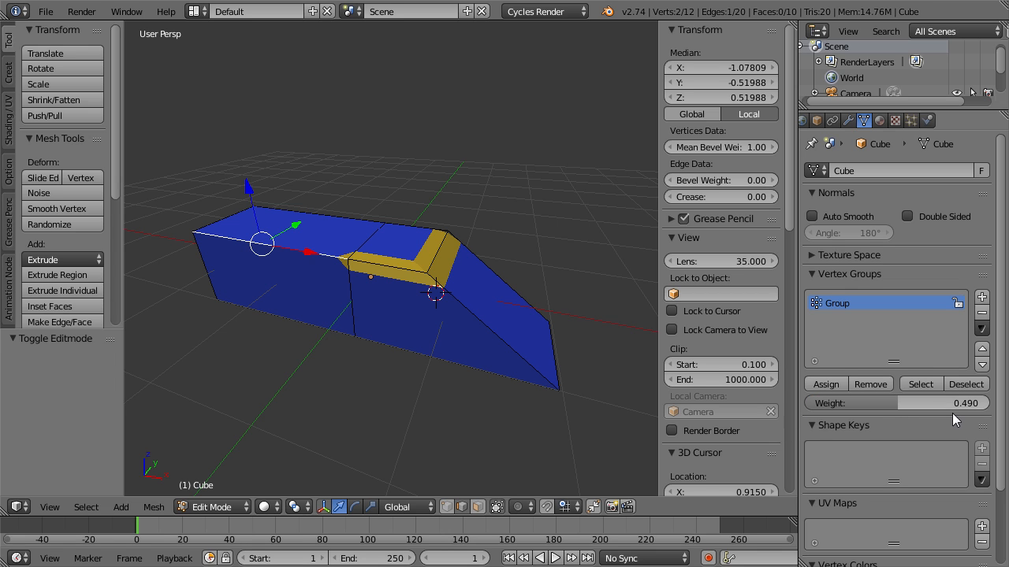
pyautogui.click(826, 384)
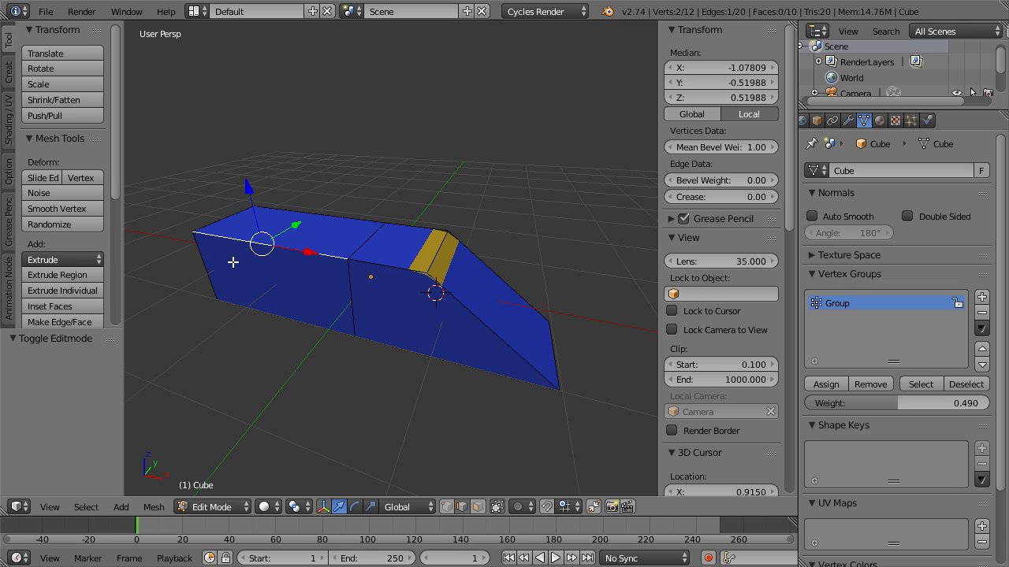
# Raise the selected near top edge's vertex group weight to 0.51 and assign it.
pyautogui.click(925, 404)
pyautogui.write('0.51')
pyautogui.press('Return')
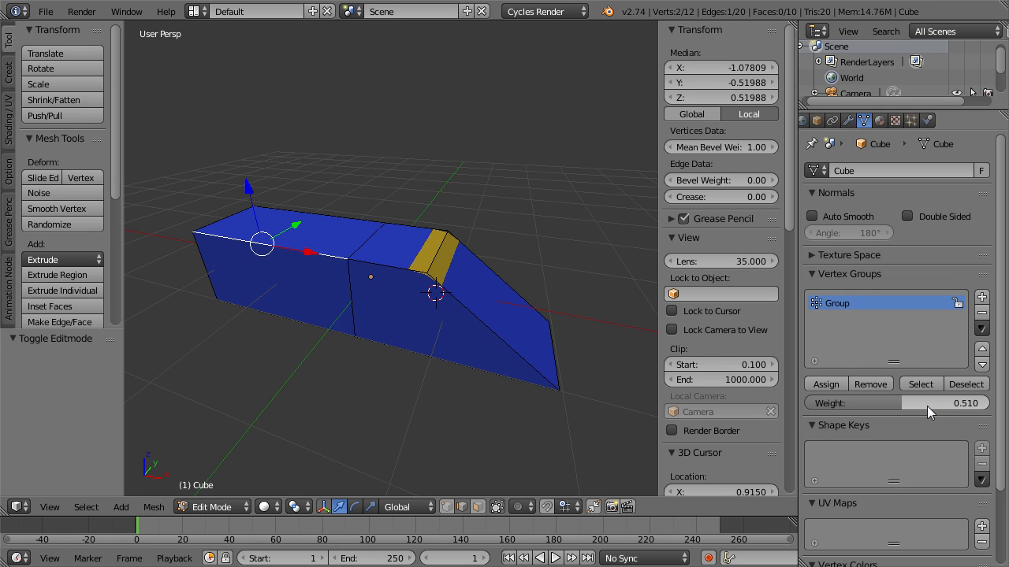
pyautogui.click(816, 387)
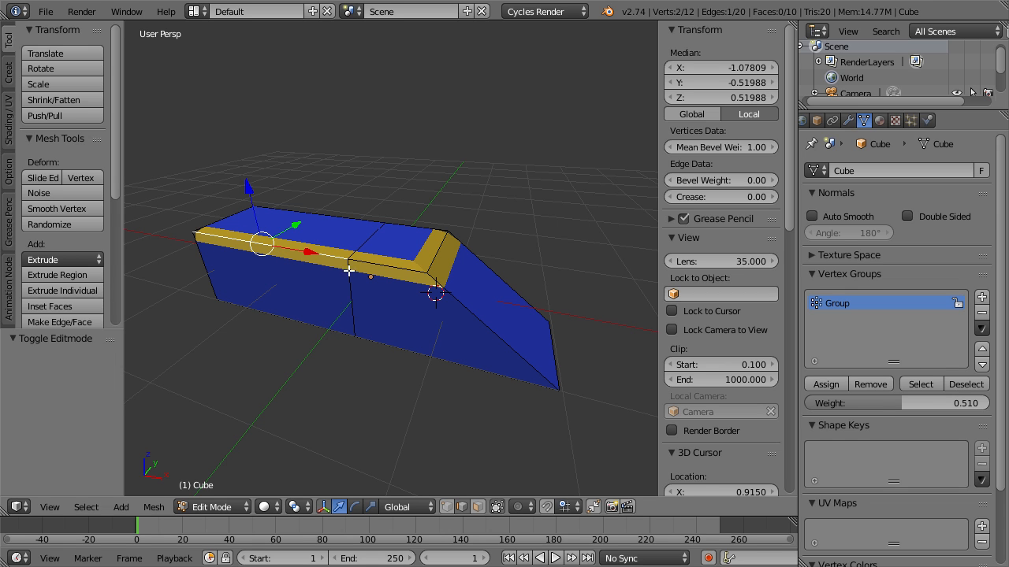
# Reassign the selected near top edge to the vertex group with weight 0.49.
pyautogui.click(896, 400)
pyautogui.write('0.49')
pyautogui.press('Return')
pyautogui.click(822, 387)
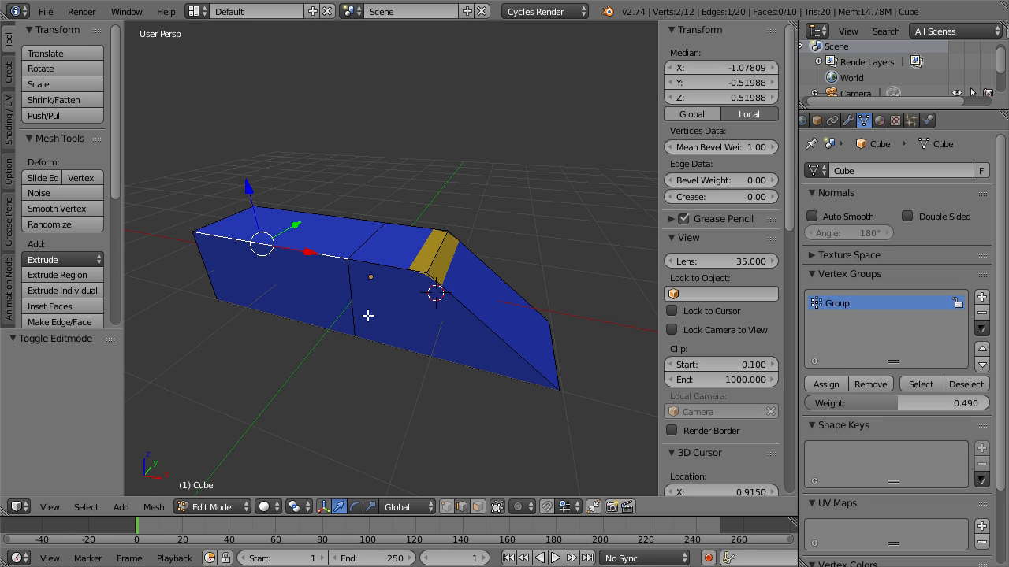
# Switch to vertex selection, assign the edge's two vertices to the group with weight 0.51, and return to Object Mode.
pyautogui.hotkey('ctrl', 'Tab')
pyautogui.press('Return')
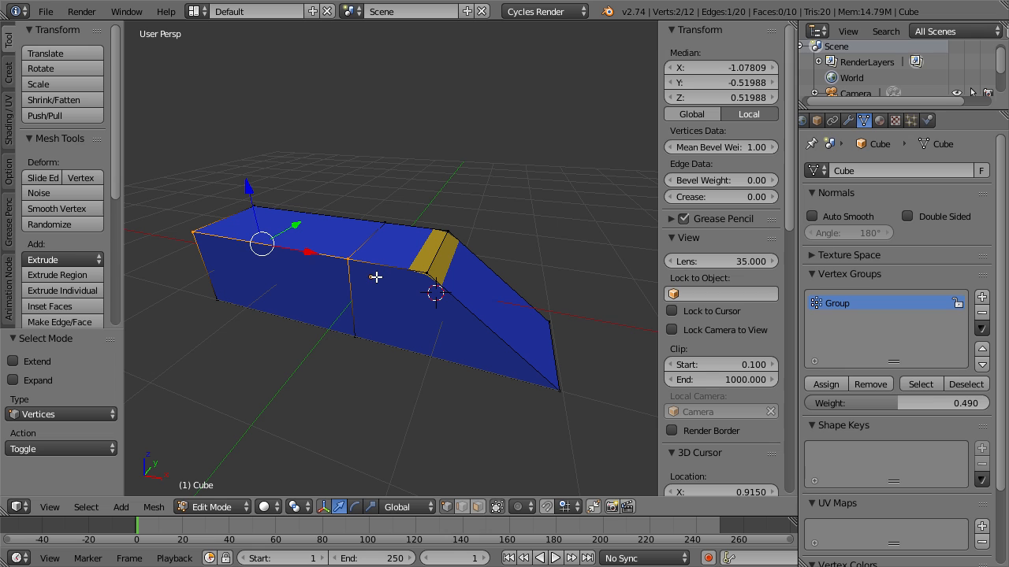
pyautogui.click(909, 400)
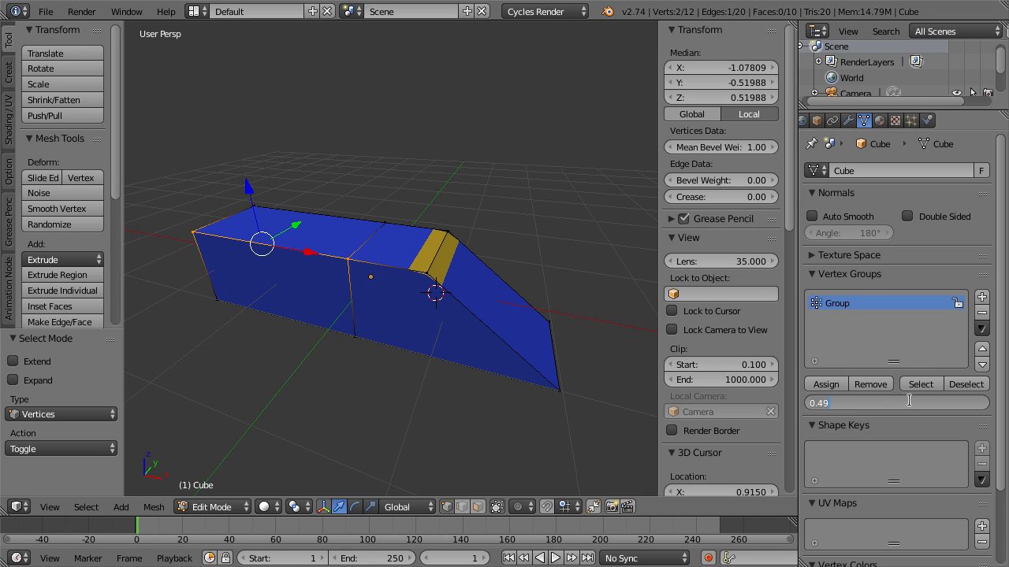
pyautogui.write('0.51')
pyautogui.press('Return')
pyautogui.click(825, 385)
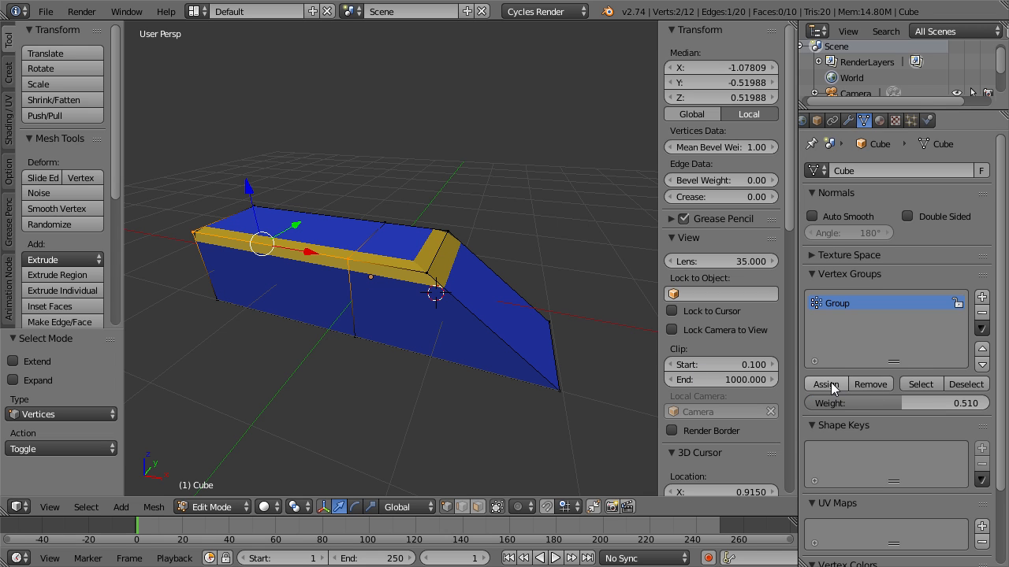
pyautogui.press('Tab')
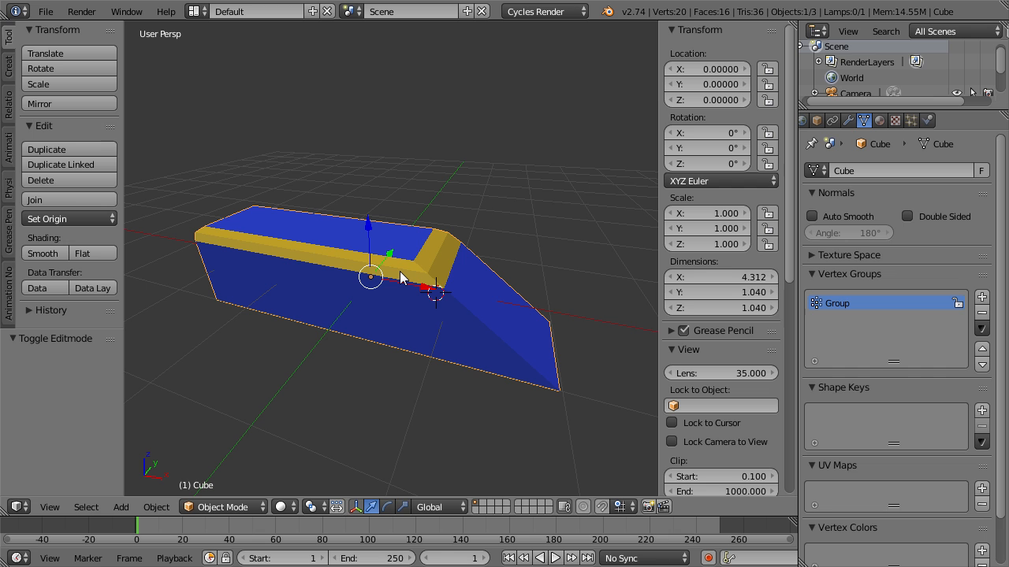
# Check the cube's vertex group weights in Weight Paint mode, return to Object Mode and set the Bevel limit method to None.
pyautogui.hotkey('ctrl', 'Tab')
pyautogui.hotkey('ctrl', 'Tab')
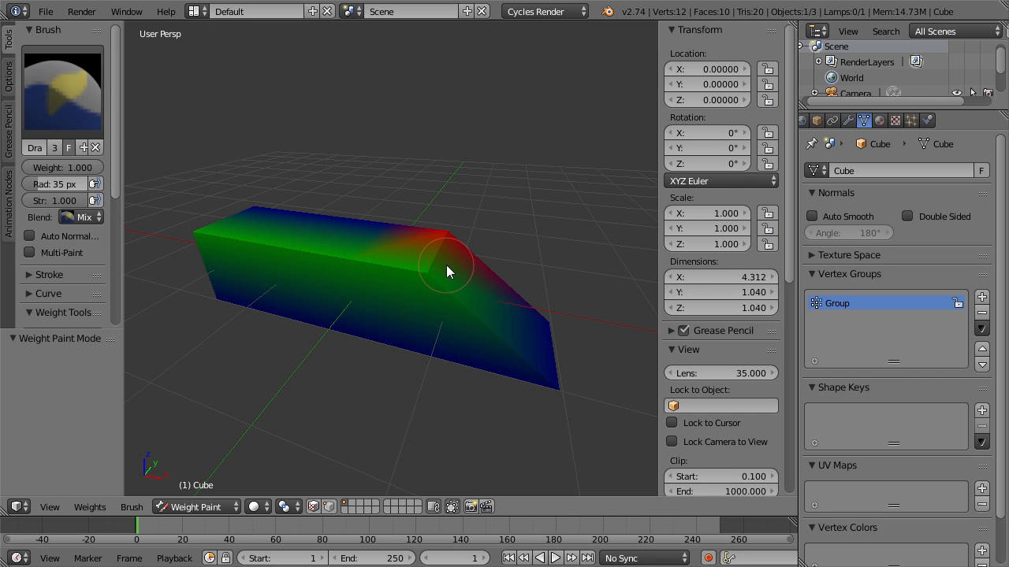
pyautogui.press('Tab')
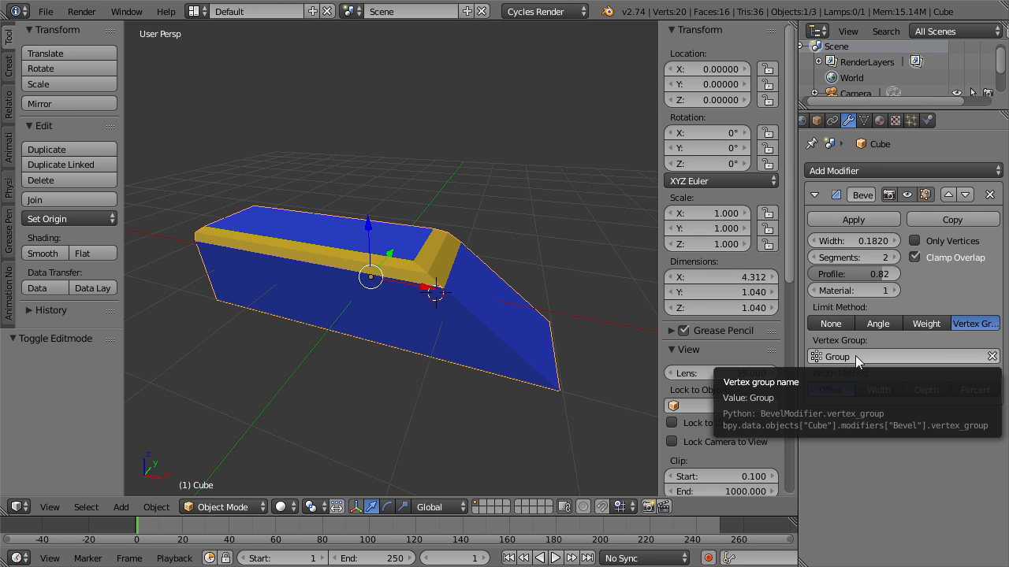
pyautogui.click(831, 324)
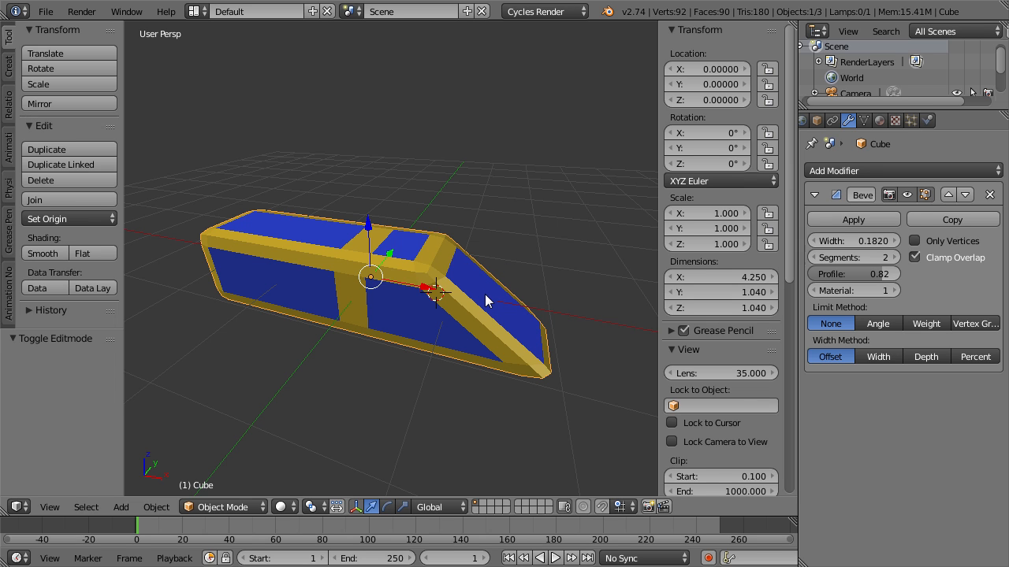
# Switch to the empty layer 2, add a plane at the world origin and enter Edit Mode.
pyautogui.press('2')
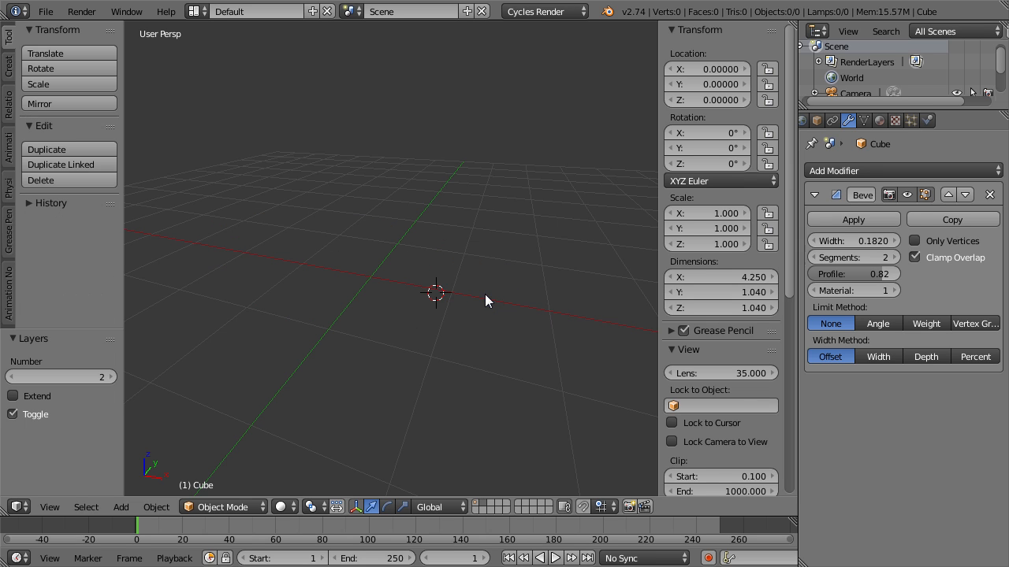
pyautogui.hotkey('shift', 'a')
pyautogui.moveTo(484, 296)
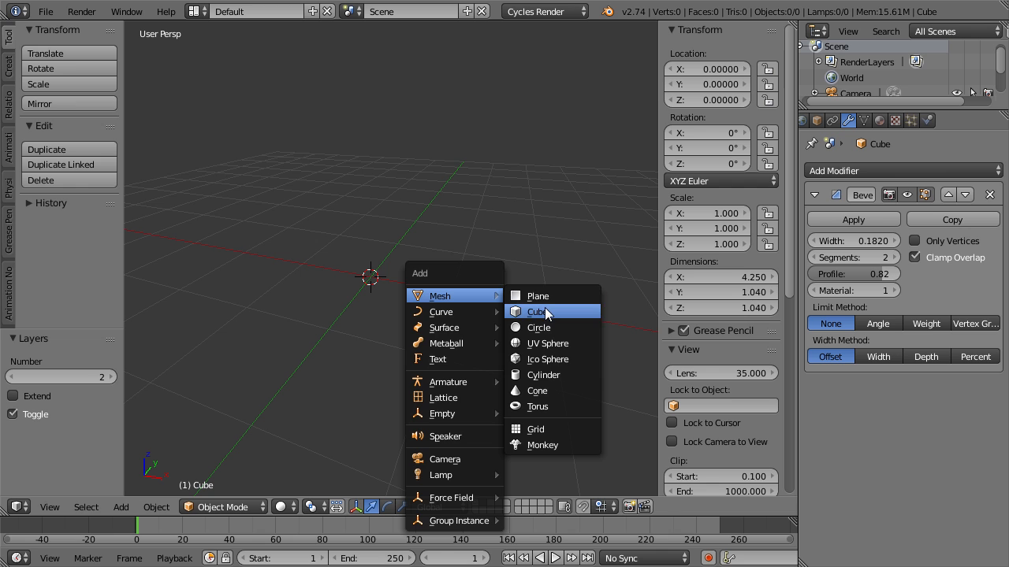
pyautogui.click(549, 295)
pyautogui.press('Tab')
# Switch to edge selection and raise the plane's positive-X edge about 0.32 along Z.
pyautogui.moveTo(424, 321); pyautogui.dragTo(429, 300, button='middle')
pyautogui.hotkey('ctrl', 'Tab')
pyautogui.click(430, 320)
pyautogui.rightClick(468, 282)
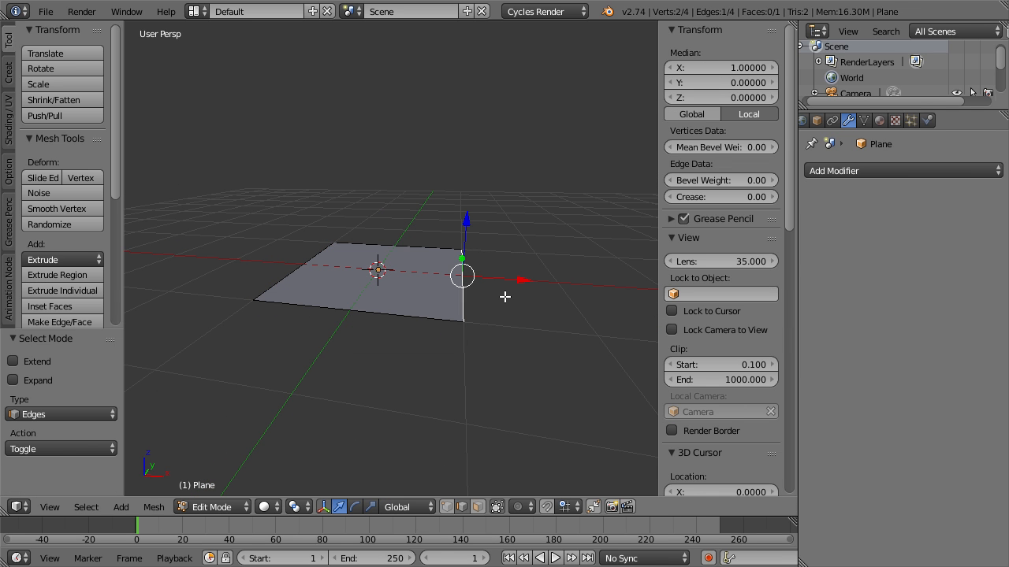
pyautogui.press('e')
pyautogui.press('z')
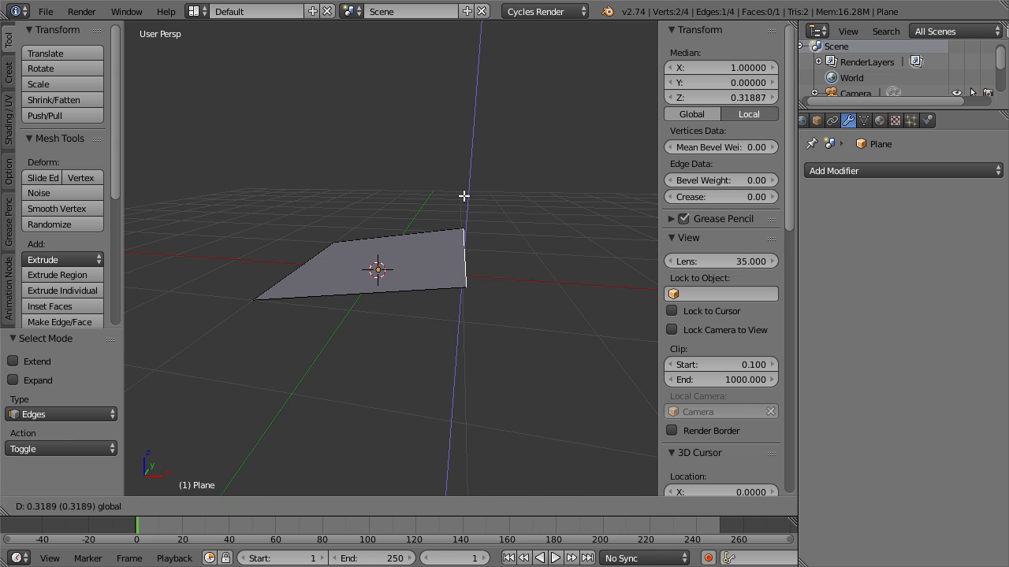
pyautogui.click(465, 197)
# Extrude the raised edge up and back over the plane to form an open V of two faces.
pyautogui.hotkey('ctrl', 'space')
pyautogui.moveTo(520, 246); pyautogui.dragTo(337, 242)
pyautogui.moveTo(290, 182); pyautogui.dragTo(420, 256, button='middle')
# Move the whole V shape -3.18 along X and add a new plane at the origin.
pyautogui.press('Tab')
pyautogui.press('Tab')
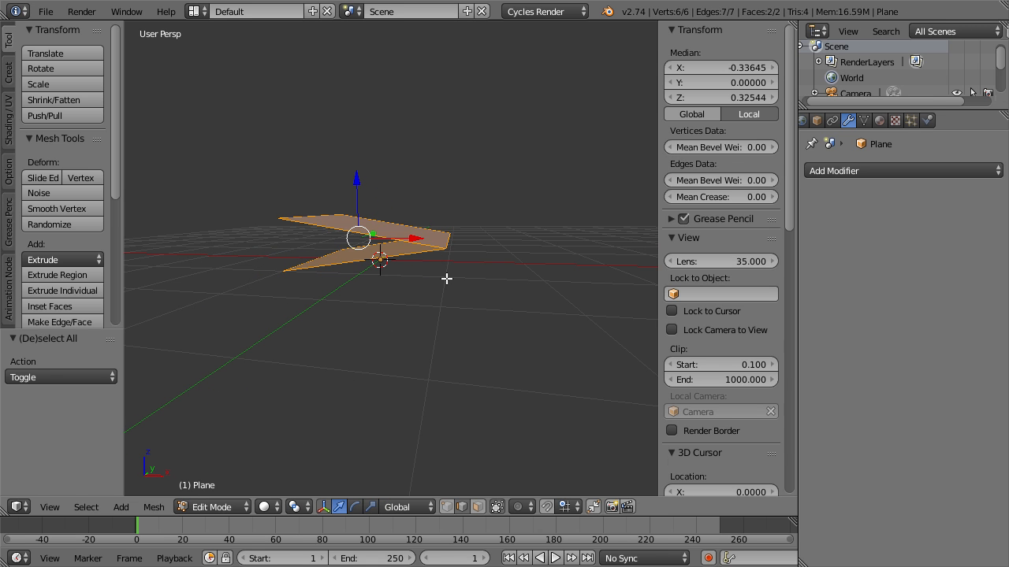
pyautogui.moveTo(424, 235); pyautogui.dragTo(234, 230)
pyautogui.hotkey('shift', 'a')
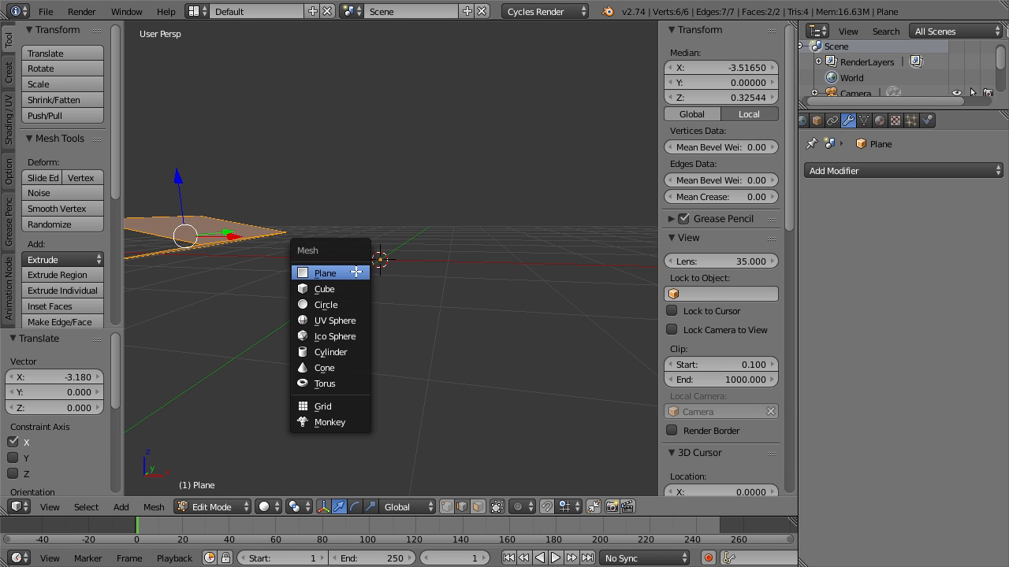
pyautogui.click(338, 273)
pyautogui.moveTo(362, 295); pyautogui.dragTo(403, 304, button='middle')
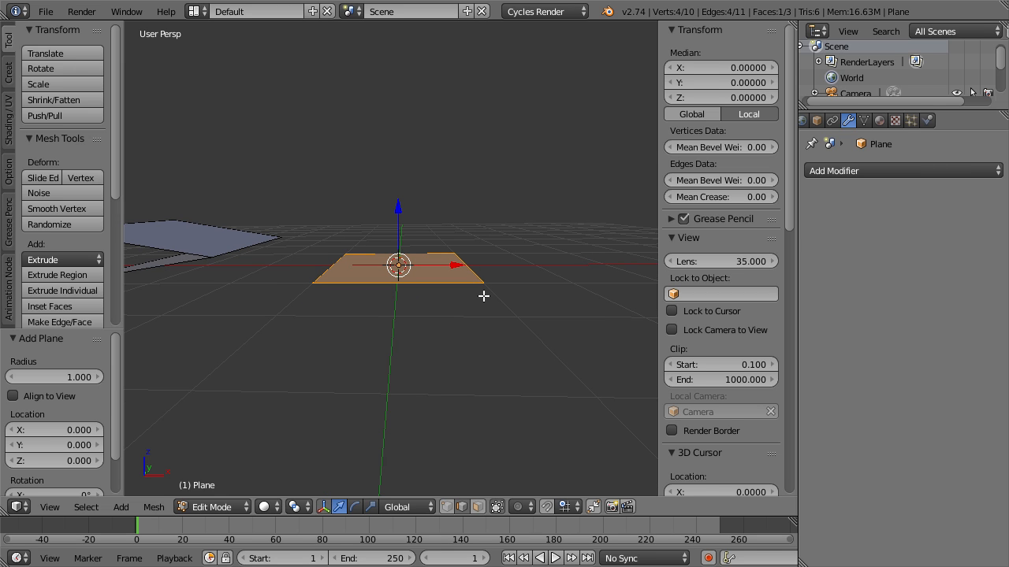
# Extrude the new plane's positive-X edge up about 0.72 along Z, then back about 1.69 along negative X to form a sideways U.
pyautogui.rightClick(472, 256)
pyautogui.press('e')
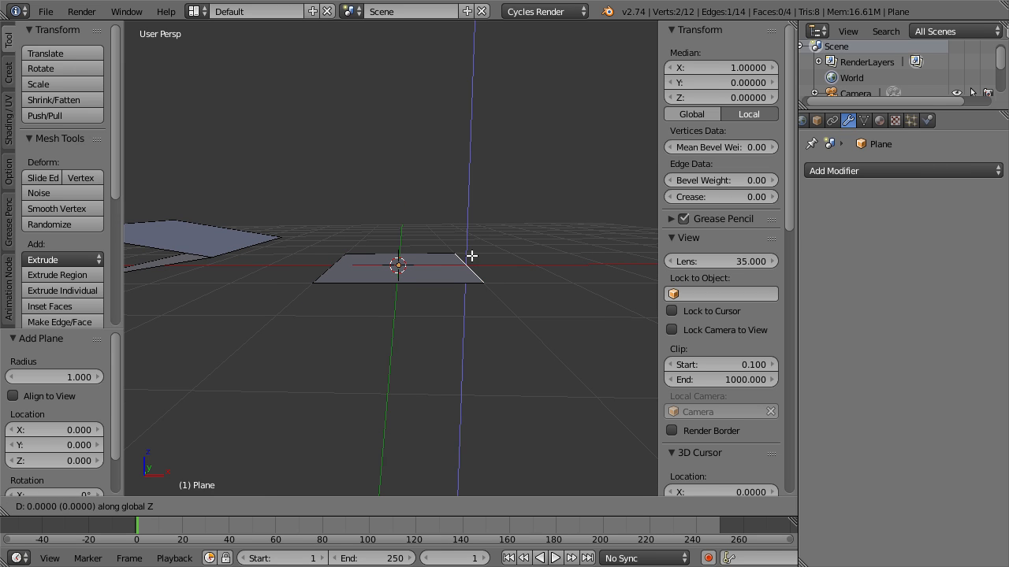
pyautogui.click(470, 207)
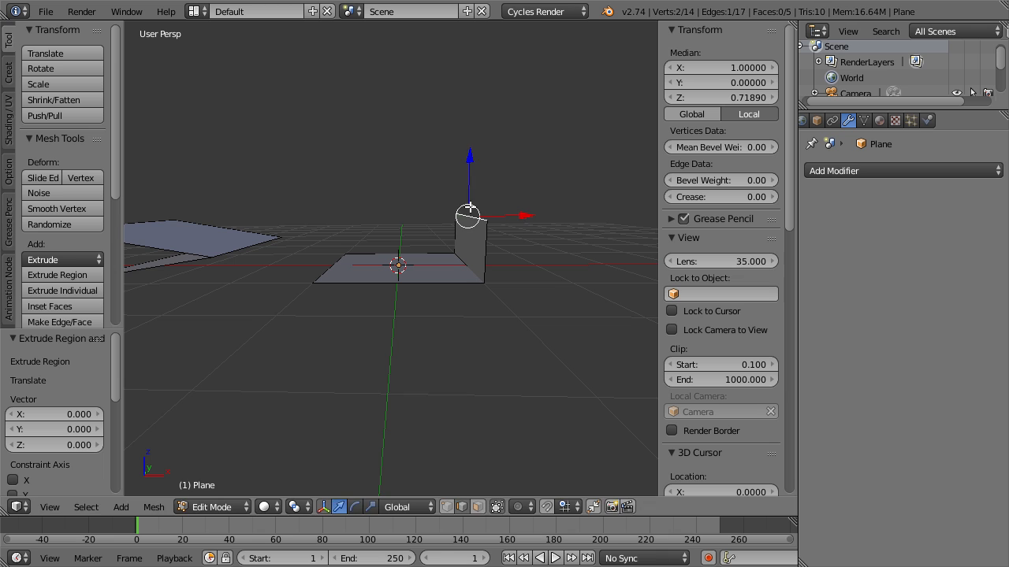
pyautogui.press('e')
pyautogui.press('x')
pyautogui.click(392, 215)
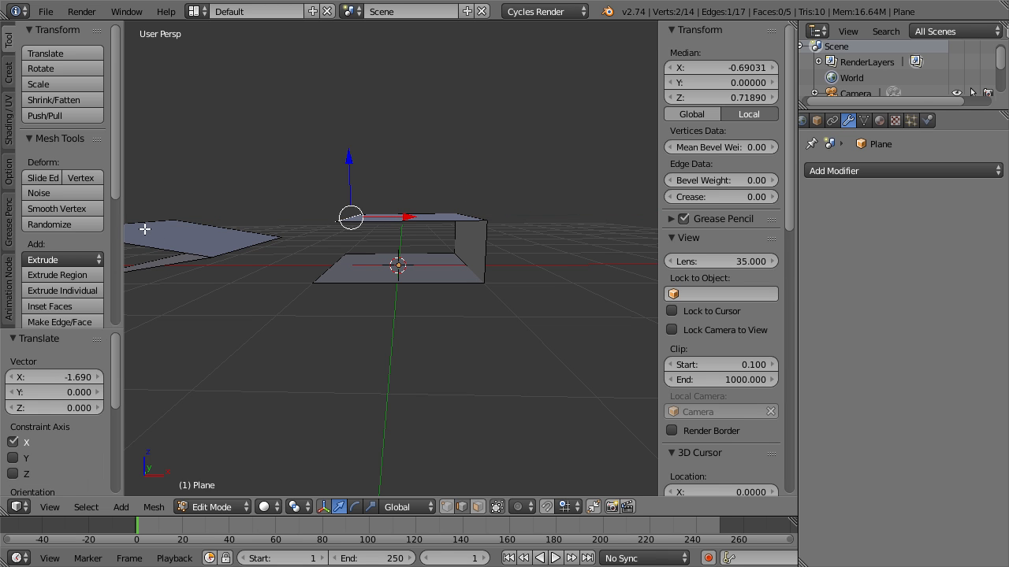
# Select the linked V shape and move it about 3.2 in X and 1.4 in Z in front view, placing it above the U; return to Object Mode.
pyautogui.press('a')
pyautogui.press('l')
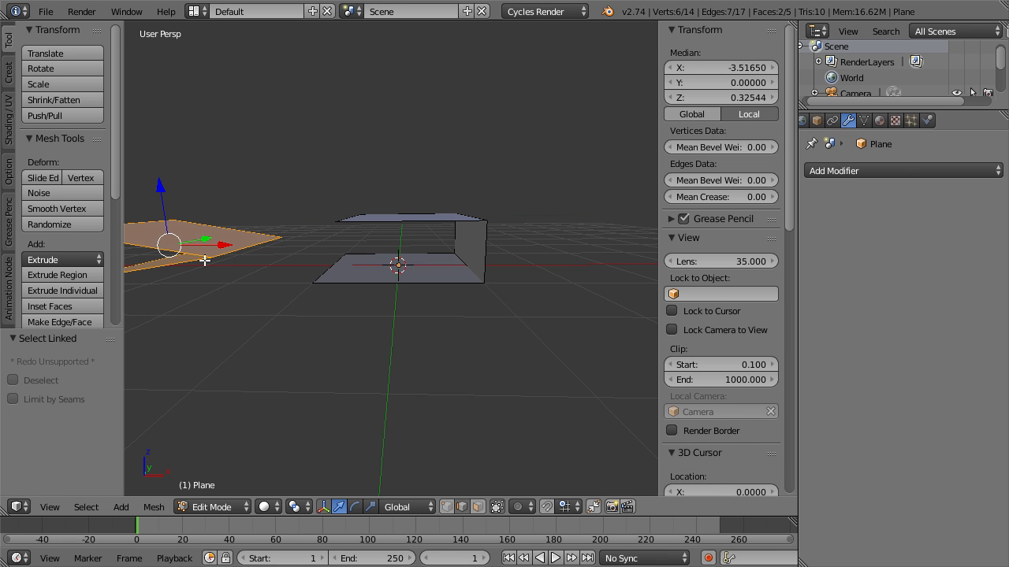
pyautogui.press('KP_1')
pyautogui.press('KP_5')
pyautogui.press('g')
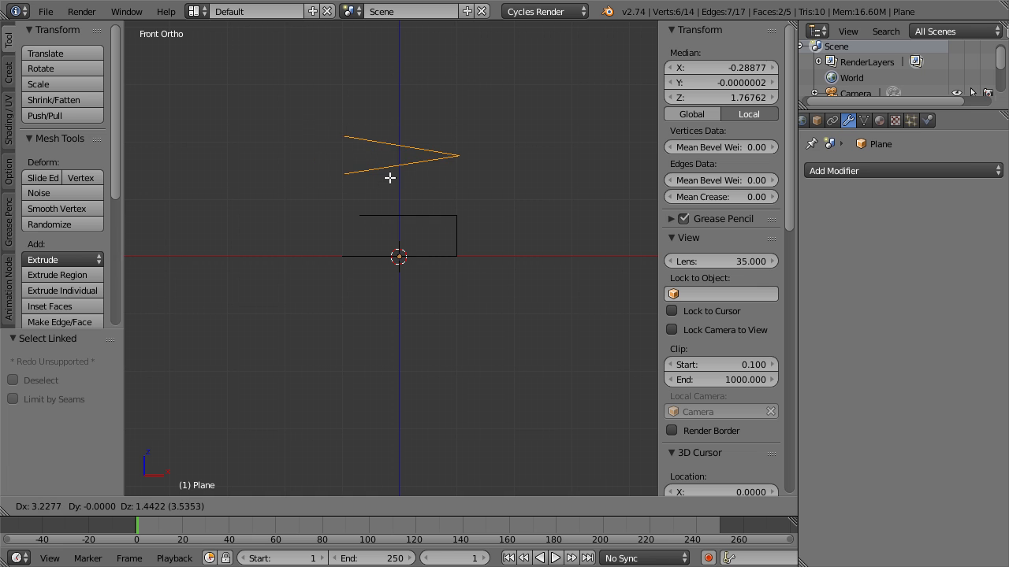
pyautogui.click(387, 181)
pyautogui.moveTo(388, 180); pyautogui.dragTo(434, 226, button='middle')
pyautogui.press('a')
pyautogui.press('Tab')
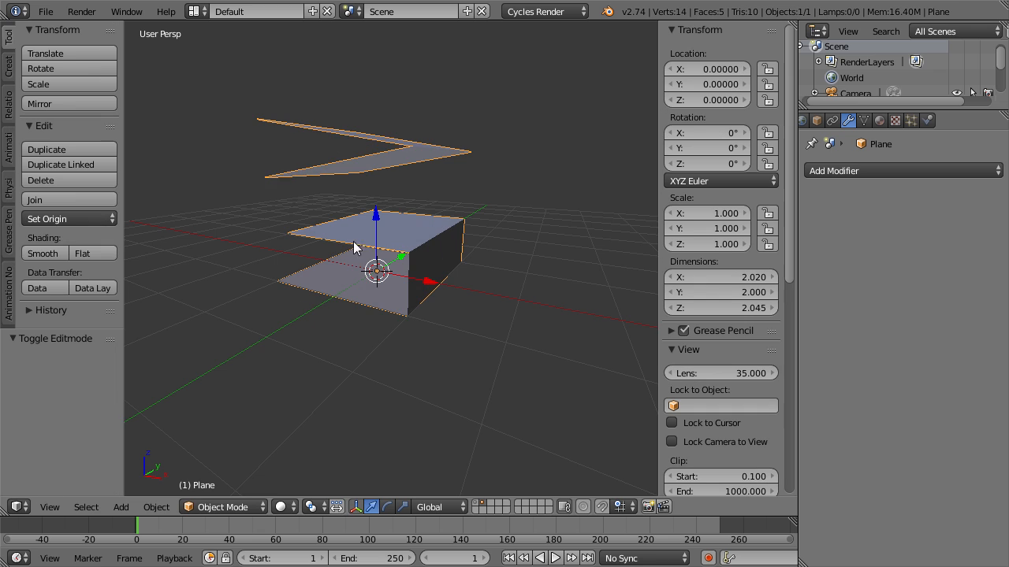
# Add a Bevel modifier to the plane object.
pyautogui.moveTo(359, 246); pyautogui.dragTo(360, 264, button='middle')
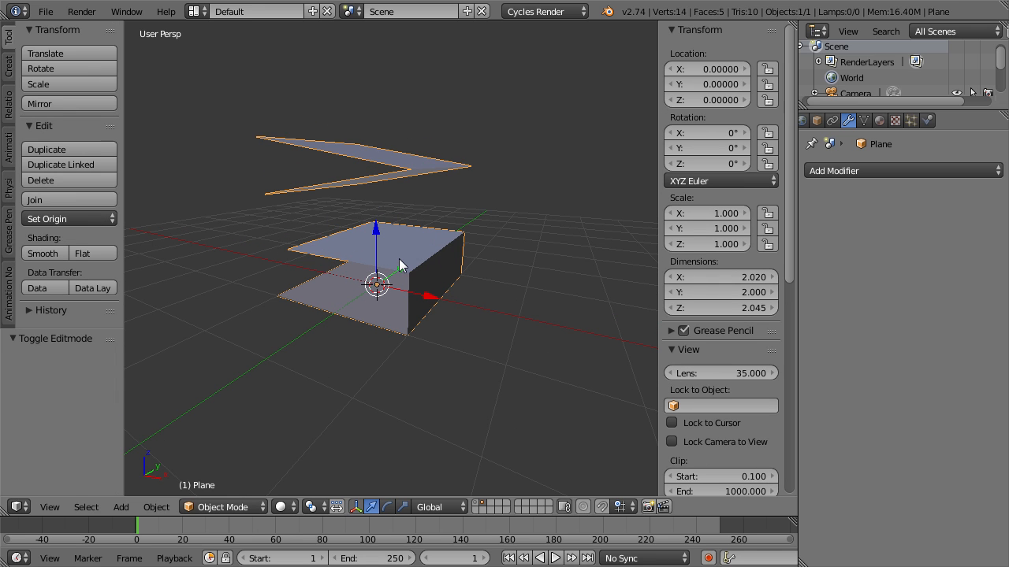
pyautogui.click(843, 171)
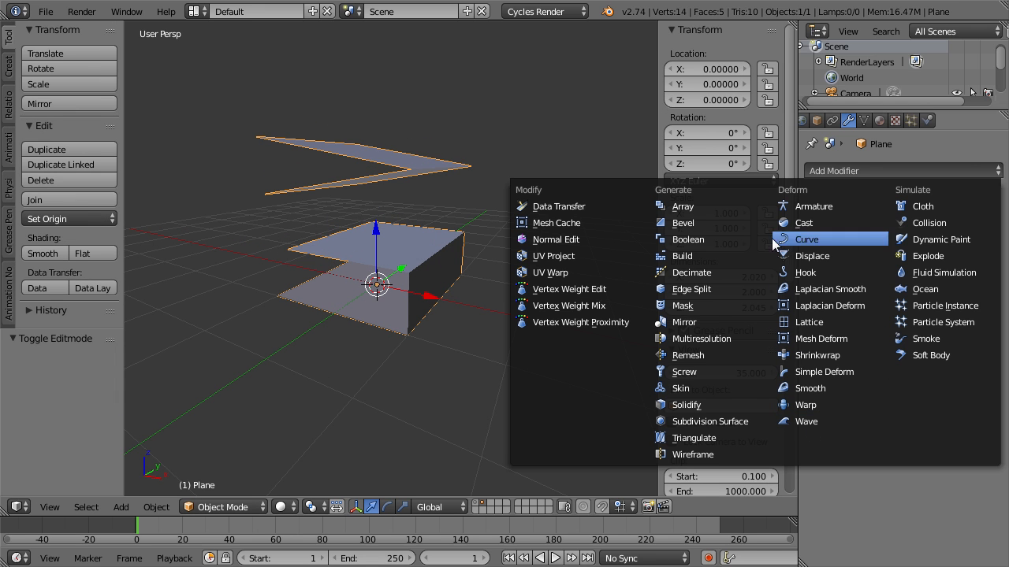
pyautogui.click(715, 220)
pyautogui.moveTo(439, 345); pyautogui.dragTo(455, 352, button='middle')
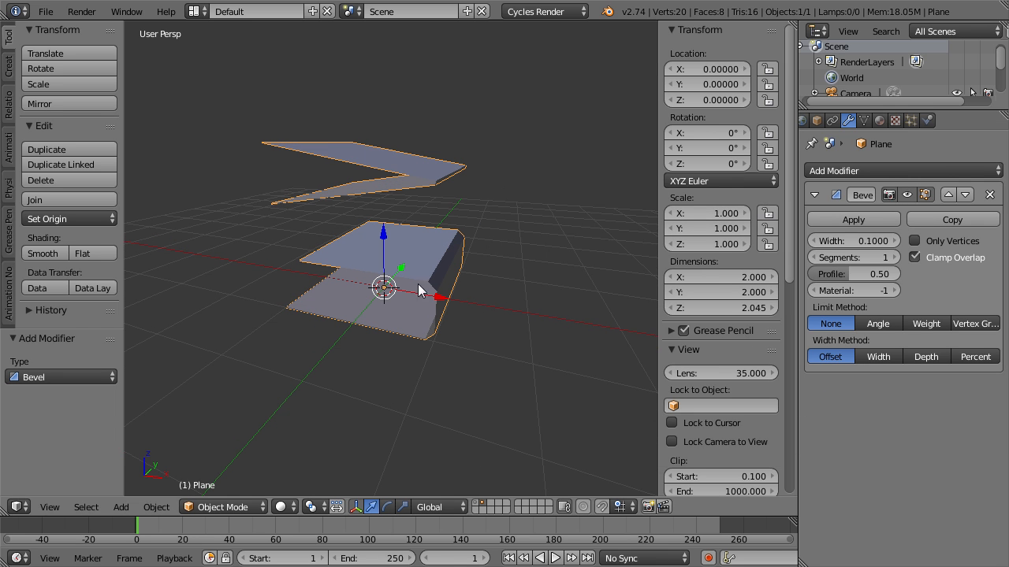
# Lower the free edge of the U shape's bottom face about 2.3 along Z, then return to Object Mode.
pyautogui.press('Tab')
pyautogui.rightClick(324, 291)
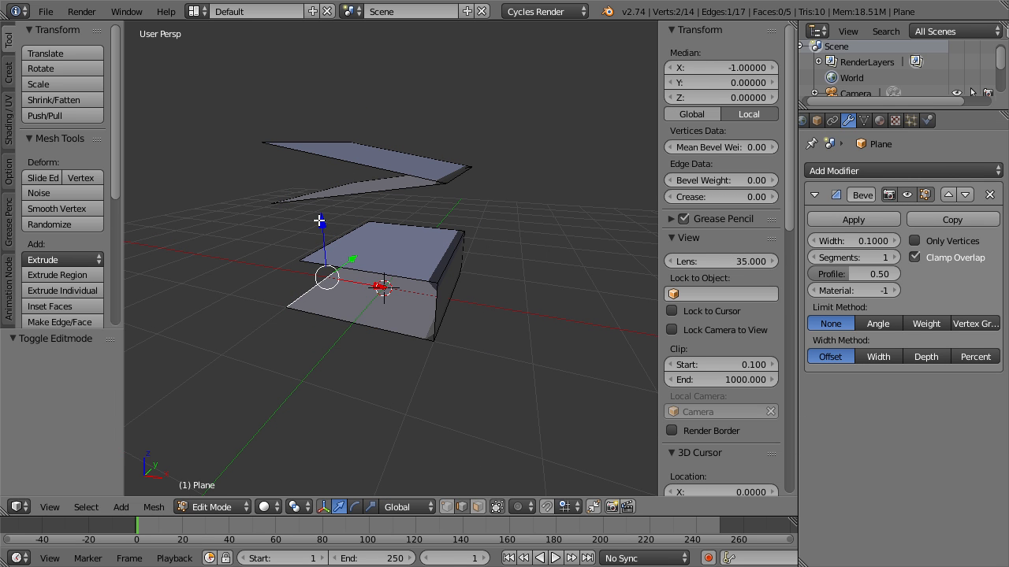
pyautogui.press('g')
pyautogui.press('z')
pyautogui.click(323, 331)
pyautogui.press('Tab')
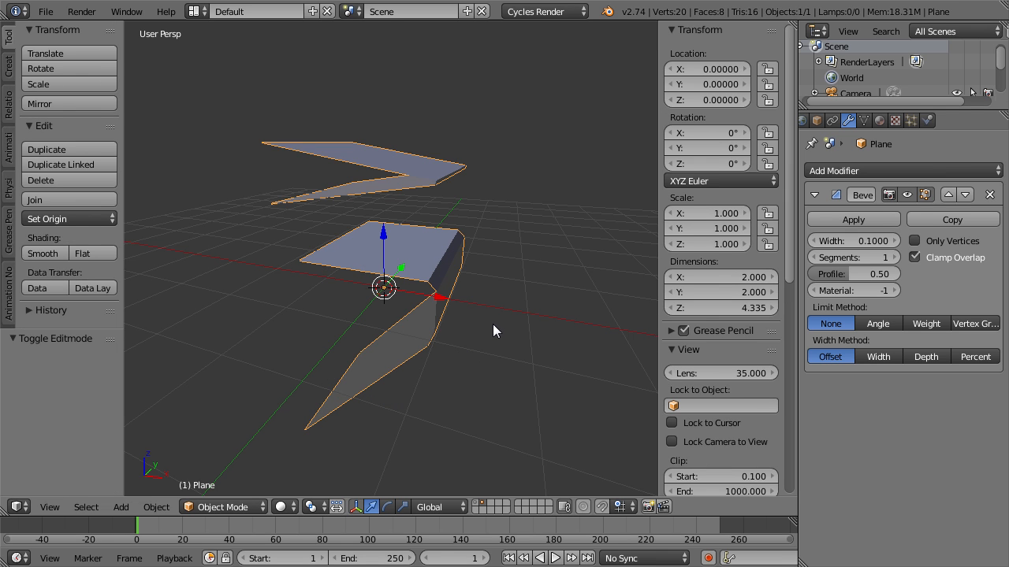
# Assign Material and Material.001 to two material slots on the plane object, and set the Bevel modifier's material index to 1.
pyautogui.click(879, 121)
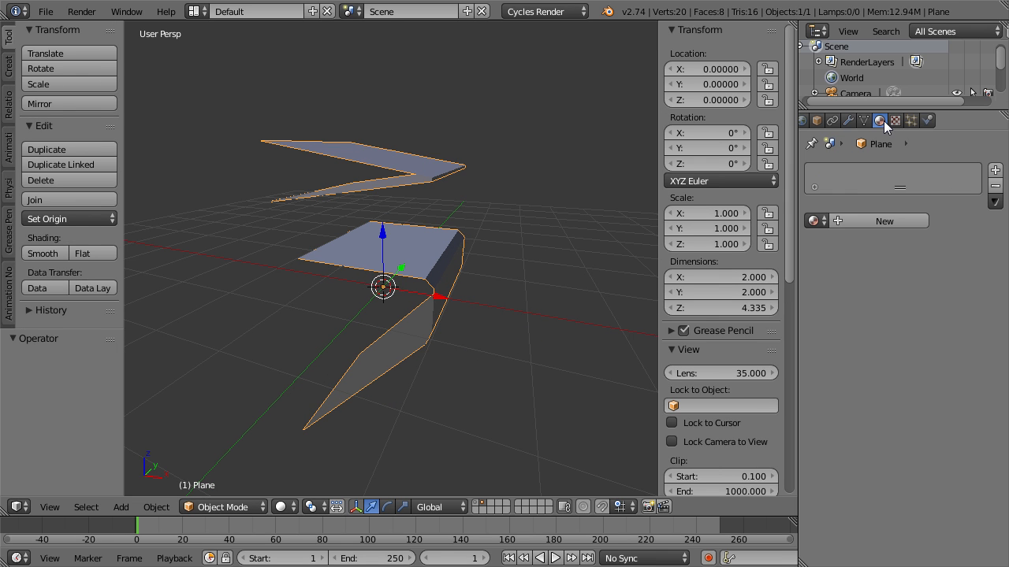
pyautogui.click(822, 222)
pyautogui.click(790, 243)
pyautogui.click(995, 171)
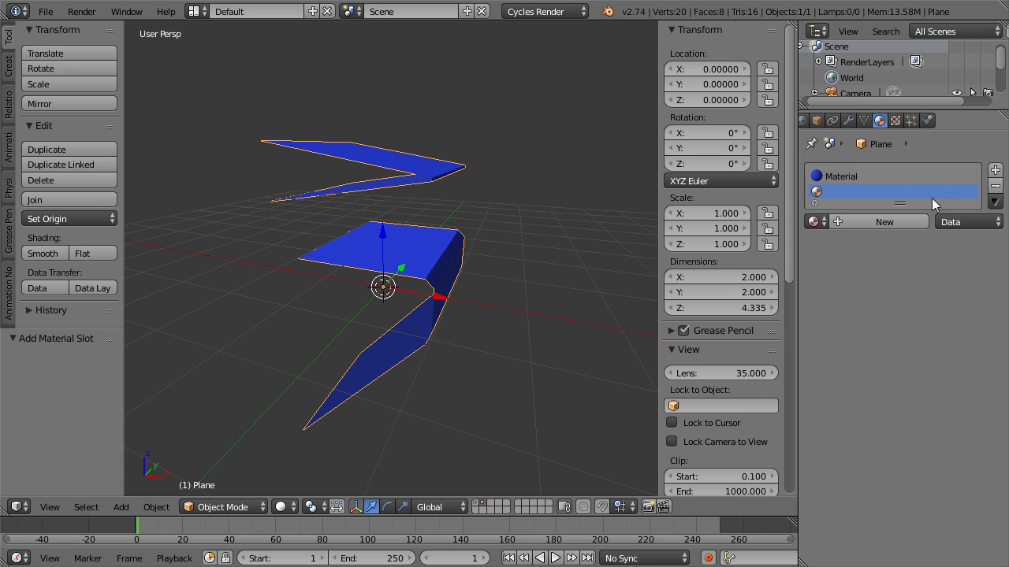
pyautogui.click(813, 222)
pyautogui.click(682, 262)
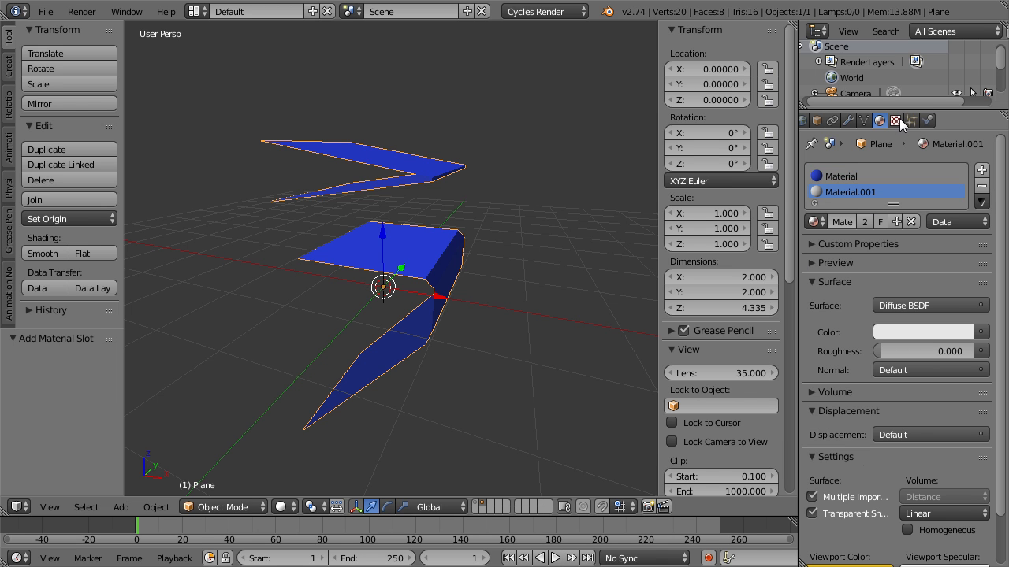
pyautogui.click(849, 121)
pyautogui.click(895, 291)
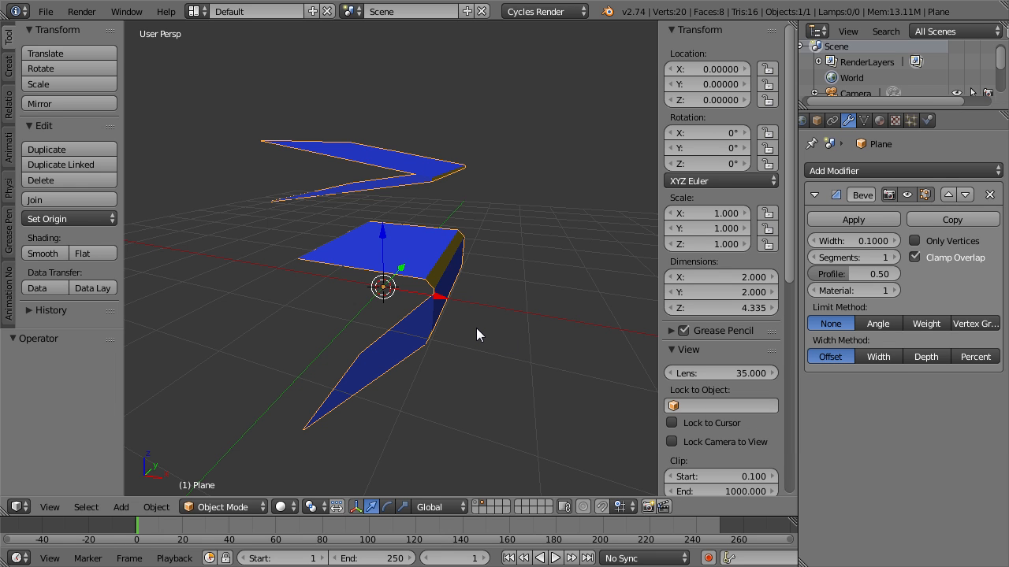
# Duplicate the plane object in place and apply the Bevel modifier on the duplicate.
pyautogui.hotkey('shift', 'd')
pyautogui.press('Escape')
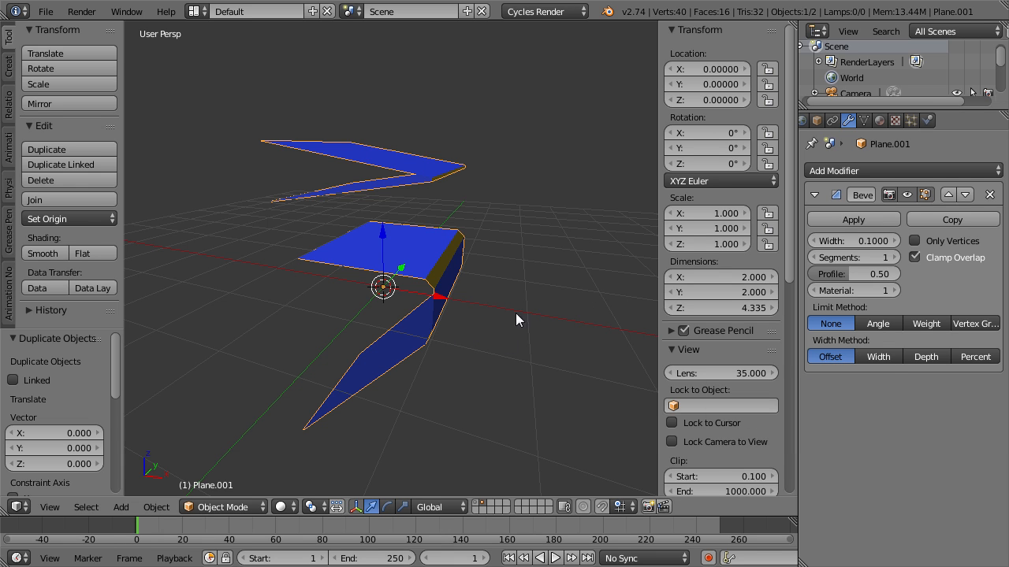
pyautogui.click(882, 216)
# Select the original plane object, turn off its Bevel viewport display, and show the U shape's upper corner in front wireframe view.
pyautogui.rightClick(446, 256)
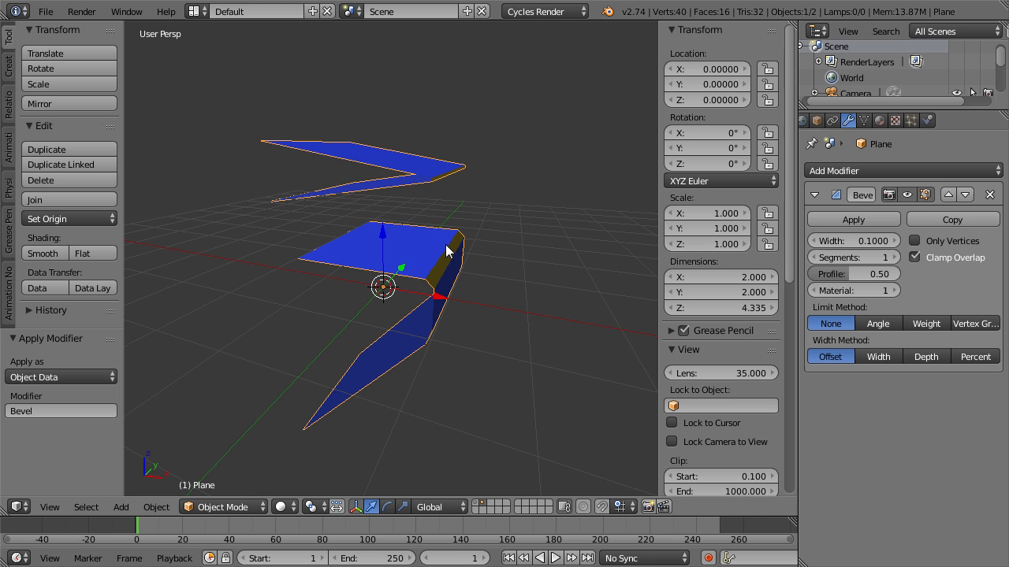
pyautogui.click(907, 194)
pyautogui.press('KP_1')
pyautogui.press('z')
pyautogui.scroll(3, 582, 281)
pyautogui.scroll(1, 581, 274)
pyautogui.keyDown('shift'); pyautogui.moveTo(610, 246); pyautogui.dragTo(424, 298, button='middle'); pyautogui.keyUp('shift')
pyautogui.scroll(4, 424, 298)
pyautogui.keyDown('shift'); pyautogui.moveTo(509, 221); pyautogui.dragTo(456, 286, button='middle'); pyautogui.keyUp('shift')
# Compare the original square corner with the duplicate's bevelled corner by selecting each object in turn.
pyautogui.rightClick(435, 215)
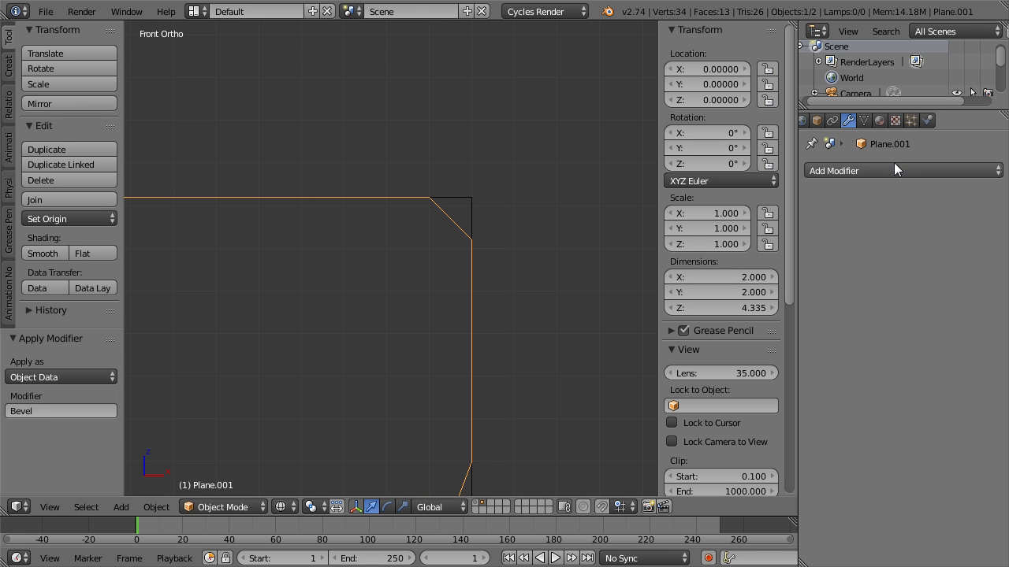
pyautogui.rightClick(472, 193)
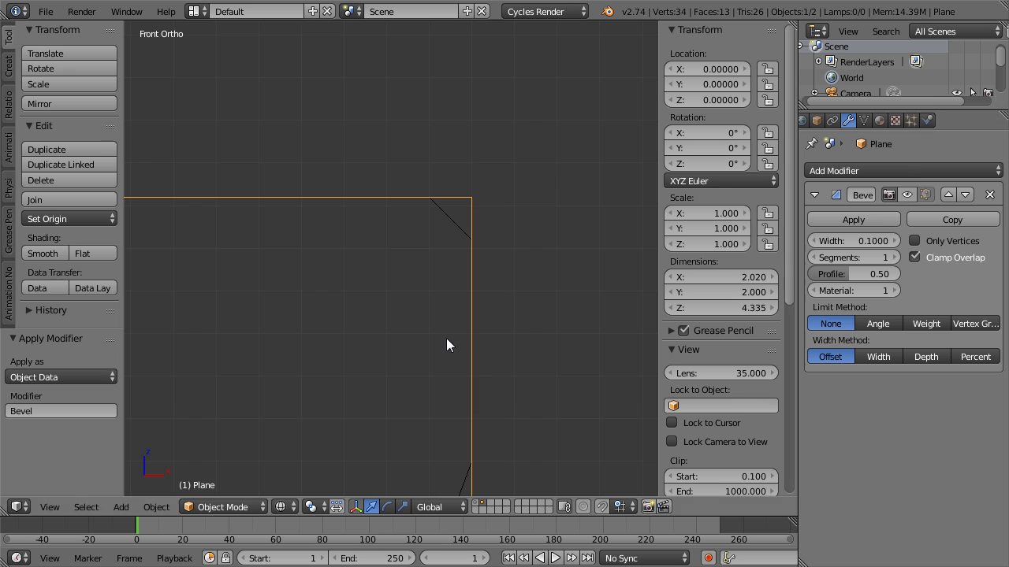
pyautogui.rightClick(426, 213)
pyautogui.rightClick(455, 221)
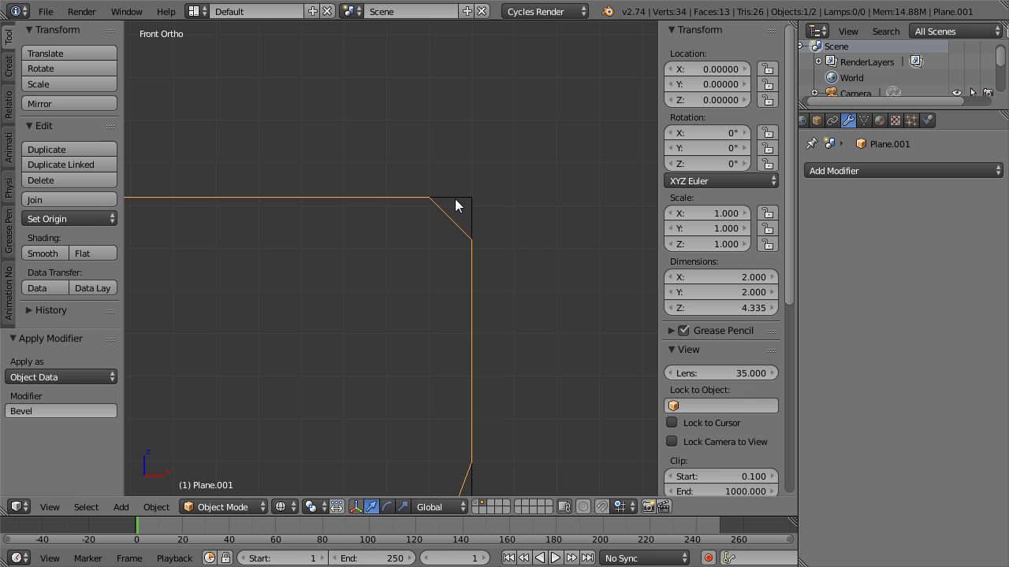
# Add a plane near the upper corner and scale it to 0.18 along X.
pyautogui.hotkey('shift', 'a')
pyautogui.moveTo(457, 200)
pyautogui.click(520, 201)
pyautogui.scroll(-1, 551, 284)
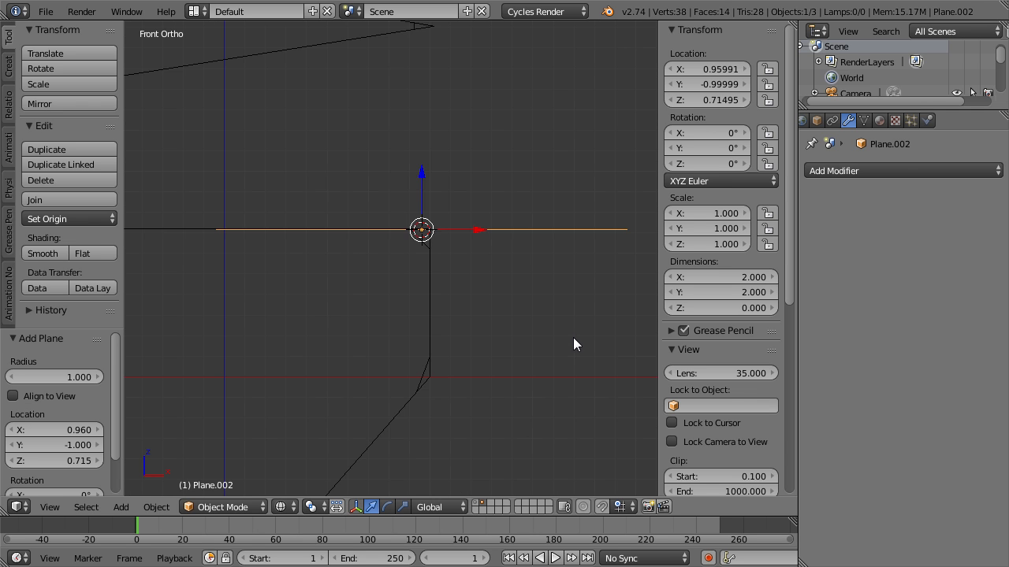
pyautogui.press('s')
pyautogui.press('x')
pyautogui.click(450, 252)
# Scale the small plane down to roughly the bevel's width and move it along X to the start of the bevel.
pyautogui.scroll(7, 489, 317)
pyautogui.keyDown('shift'); pyautogui.moveTo(512, 304); pyautogui.dragTo(334, 424, button='middle'); pyautogui.keyUp('shift')
pyautogui.scroll(2, 437, 375)
pyautogui.press('s')
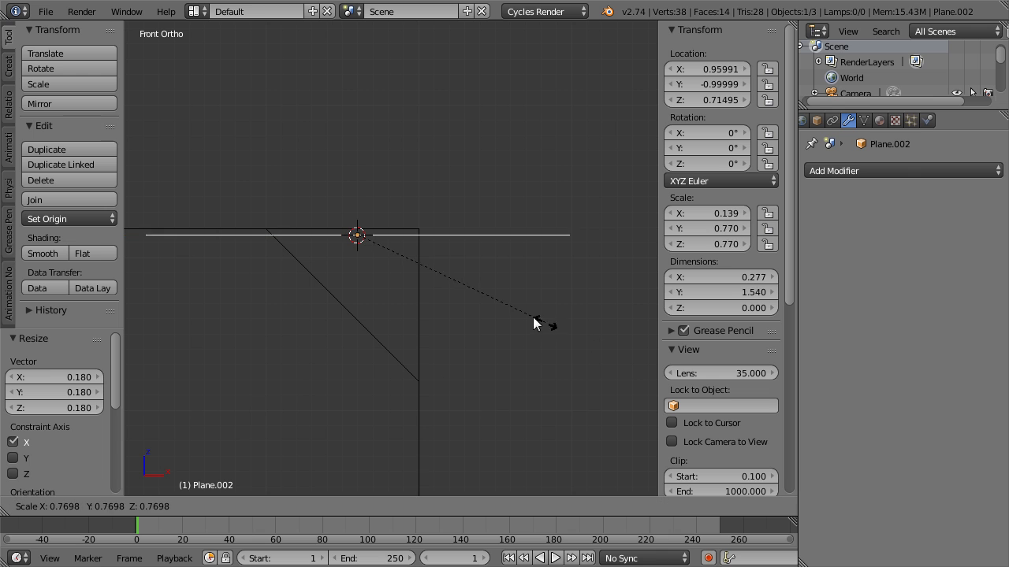
pyautogui.click(419, 286)
pyautogui.press('g')
pyautogui.press('x')
pyautogui.click(390, 233)
pyautogui.scroll(3, 408, 296)
# Select the small plane's two outer-end vertices in Edit Mode and move them along X to the square corner.
pyautogui.press('Tab')
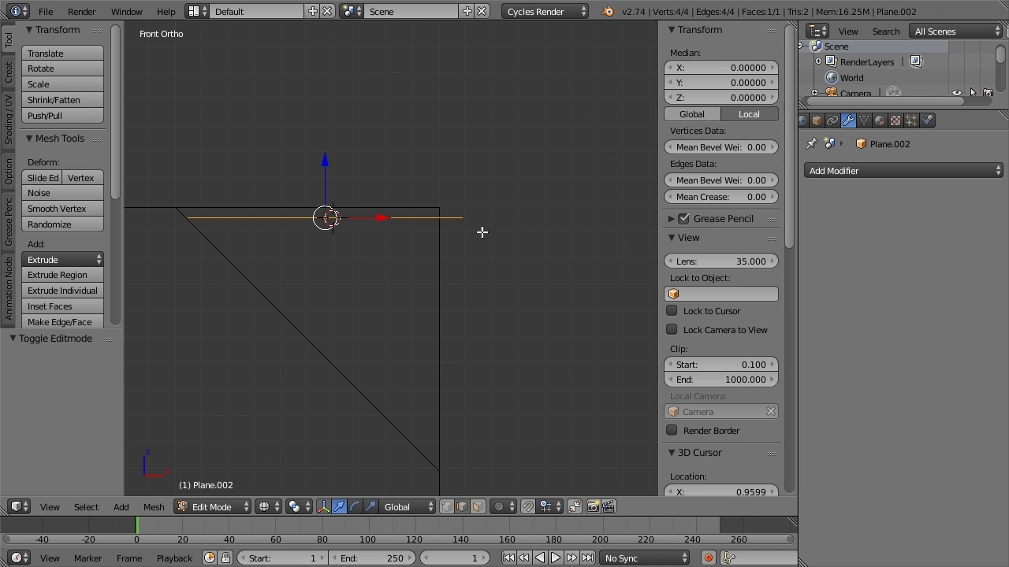
pyautogui.press('a')
pyautogui.hotkey('ctrl', 'Tab')
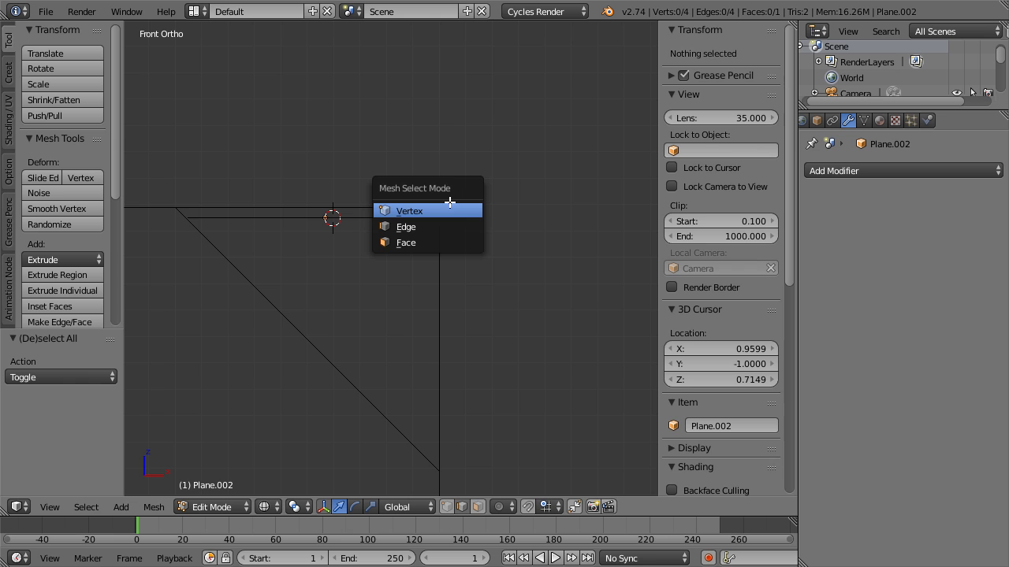
pyautogui.click(450, 203)
pyautogui.press('a')
# Raise the small plane along Z onto the upper edge line and move its inner-end vertices along X to the bevel's start.
pyautogui.press('a')
pyautogui.press('b')
pyautogui.moveTo(437, 167); pyautogui.dragTo(508, 242)
pyautogui.press('g')
pyautogui.press('x')
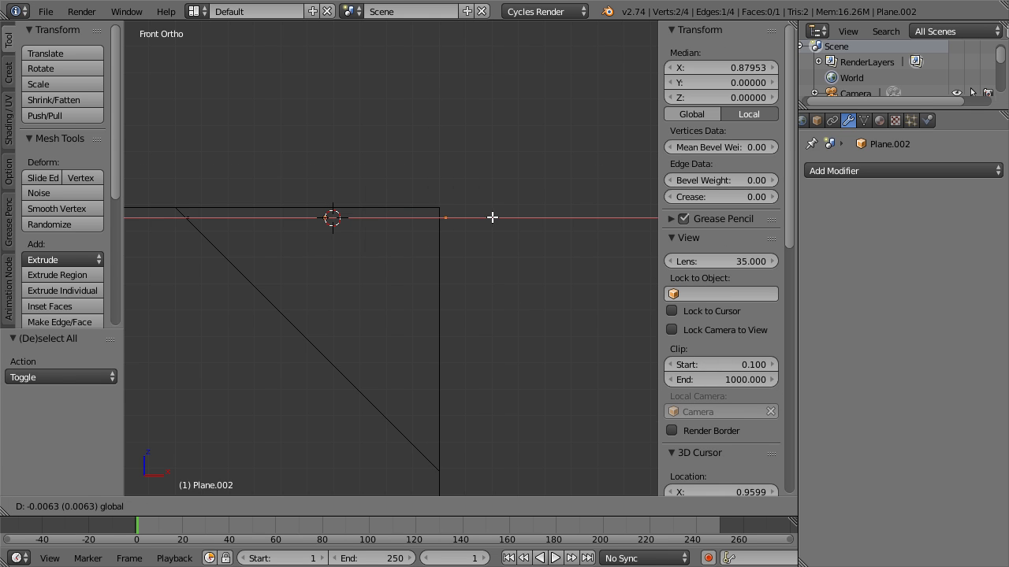
pyautogui.click(486, 216)
pyautogui.press('a')
pyautogui.press('g')
pyautogui.press('z')
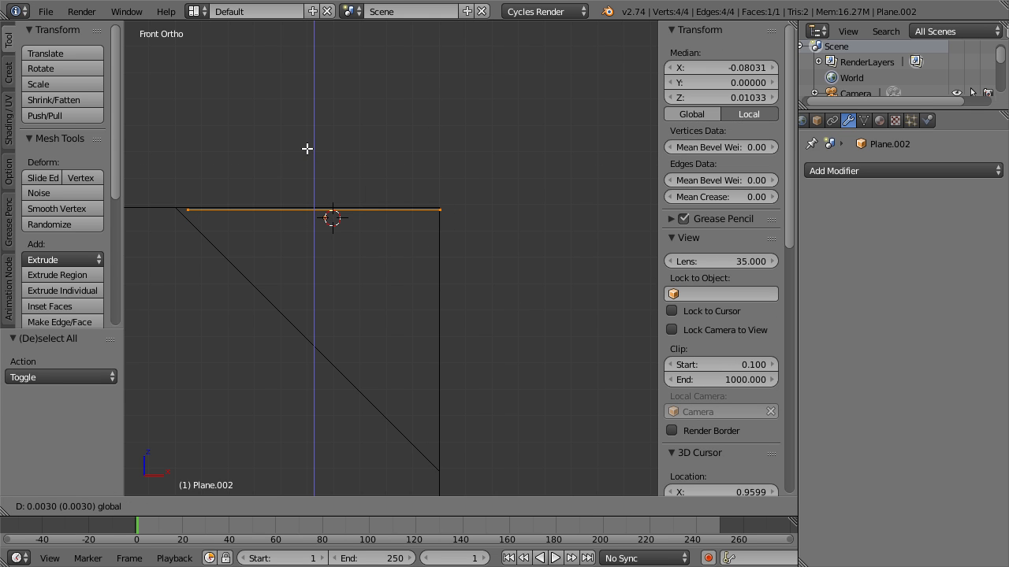
pyautogui.click(307, 147)
pyautogui.press('a')
pyautogui.press('b')
pyautogui.moveTo(169, 184); pyautogui.dragTo(227, 236)
pyautogui.press('g')
pyautogui.press('x')
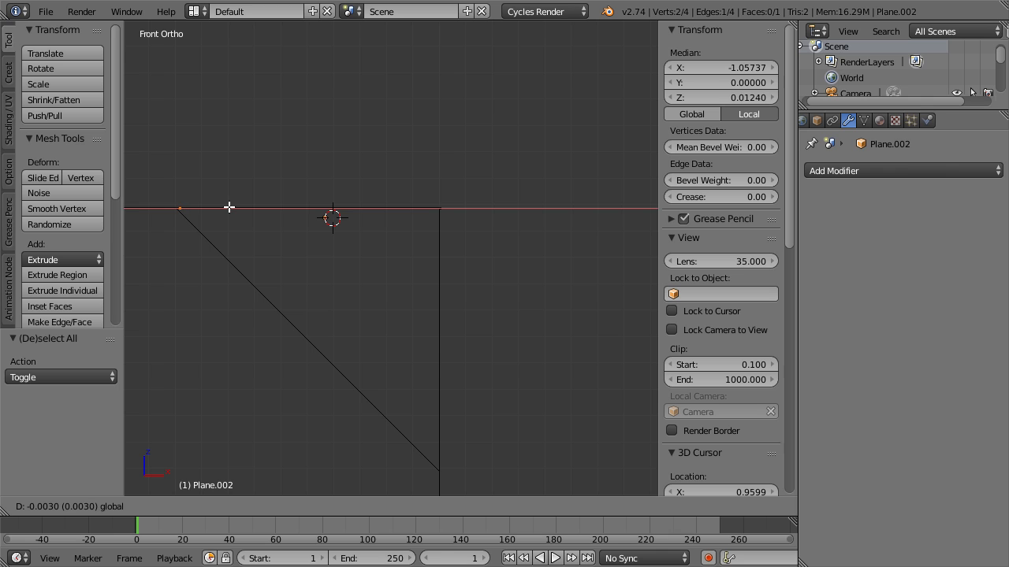
pyautogui.click(228, 207)
# Snap the 3D cursor to the small plane's corner vertex and rotate the plane -90° about it, onto the vertical edge.
pyautogui.rightClick(443, 210)
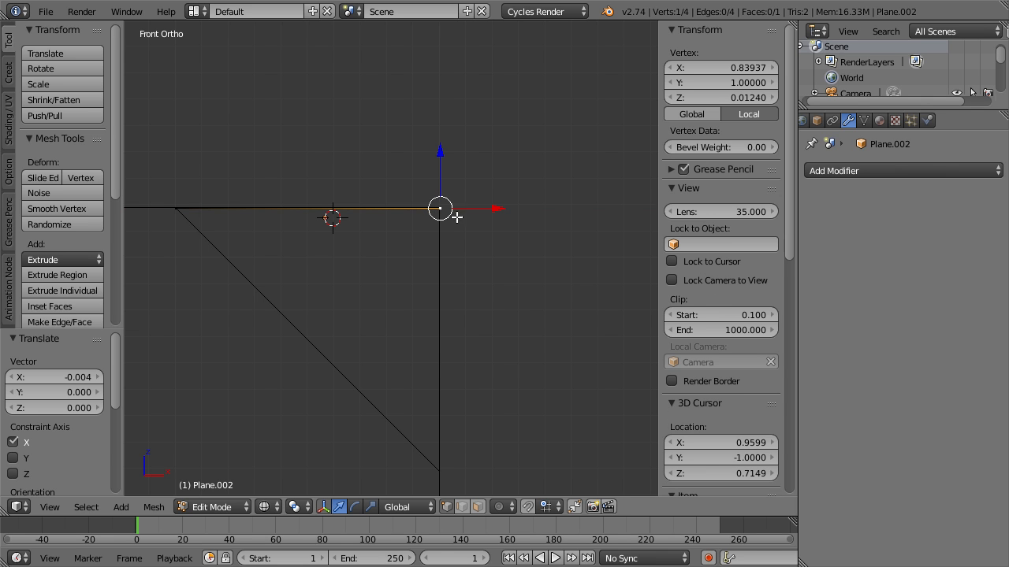
pyautogui.hotkey('shift', 's')
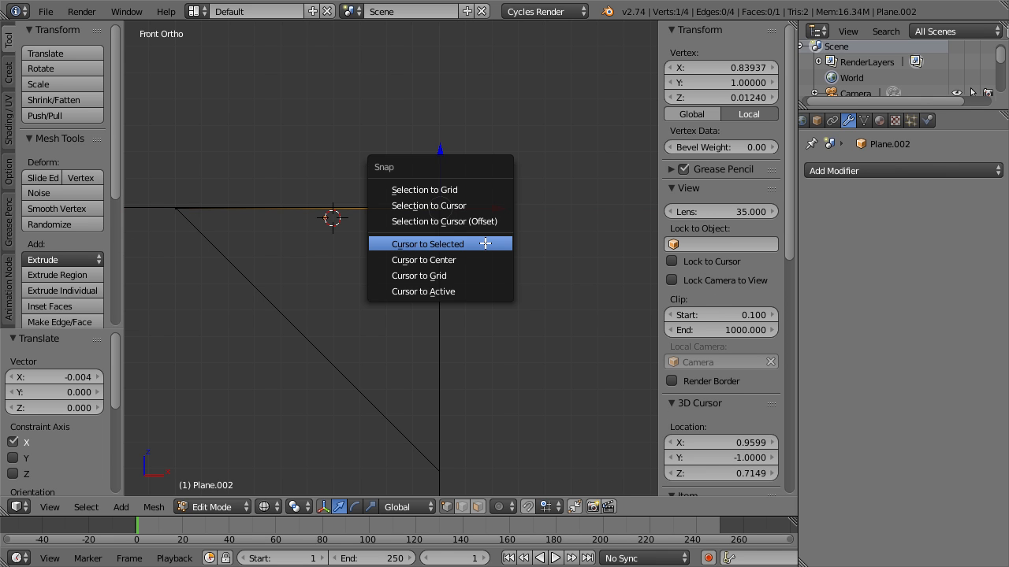
pyautogui.click(485, 243)
pyautogui.press('a')
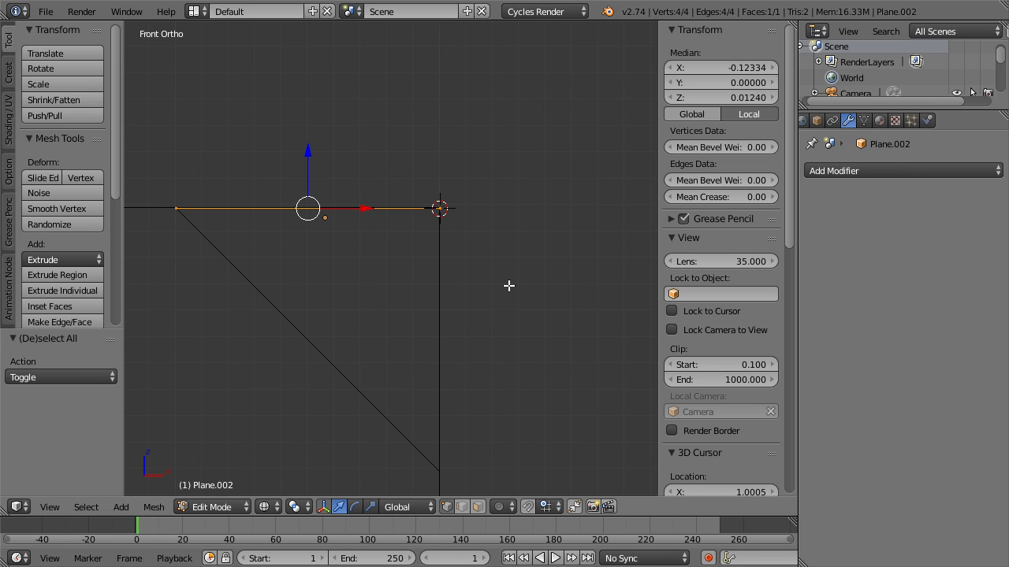
pyautogui.press('.')
pyautogui.write('r90')
pyautogui.press('Return')
pyautogui.scroll(-3, 465, 288)
pyautogui.scroll(-10, 416, 293)
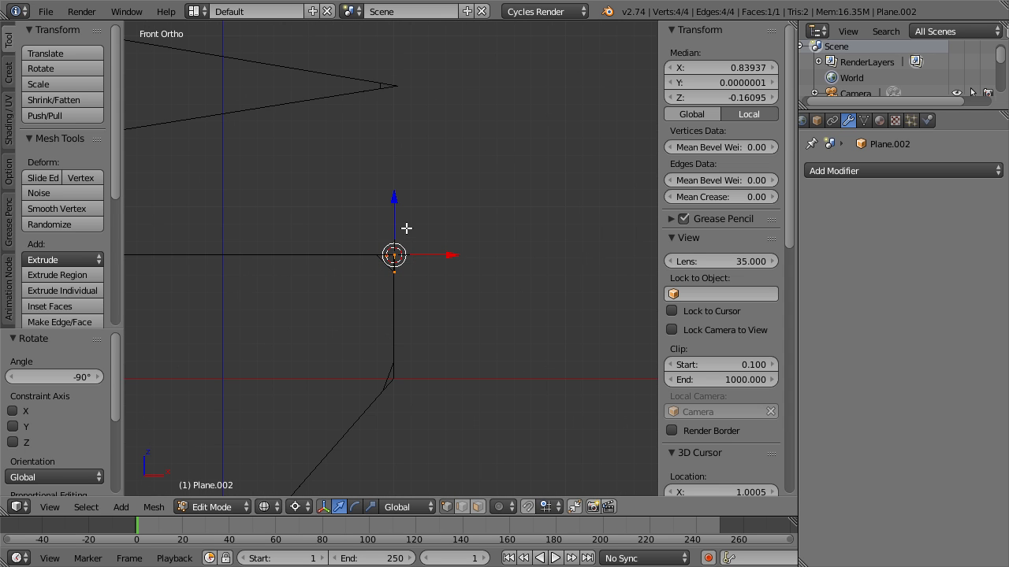
# Move the small plane's geometry up along Z to the sharp upper corner.
pyautogui.press('g')
pyautogui.press('z')
pyautogui.click(384, 34)
pyautogui.scroll(4, 400, 46)
pyautogui.keyDown('shift'); pyautogui.moveTo(400, 46); pyautogui.dragTo(398, 289, button='middle'); pyautogui.keyUp('shift')
pyautogui.keyDown('shift'); pyautogui.moveTo(453, 26); pyautogui.dragTo(446, 306, button='middle'); pyautogui.keyUp('shift')
pyautogui.scroll(4, 432, 306)
# Rotate the small plane 90° about its own centre and place its inner end at the start of the sharp corner's bevel.
pyautogui.press(',')
pyautogui.write('r90')
pyautogui.press('Return')
pyautogui.scroll(5, 431, 305)
pyautogui.press('g')
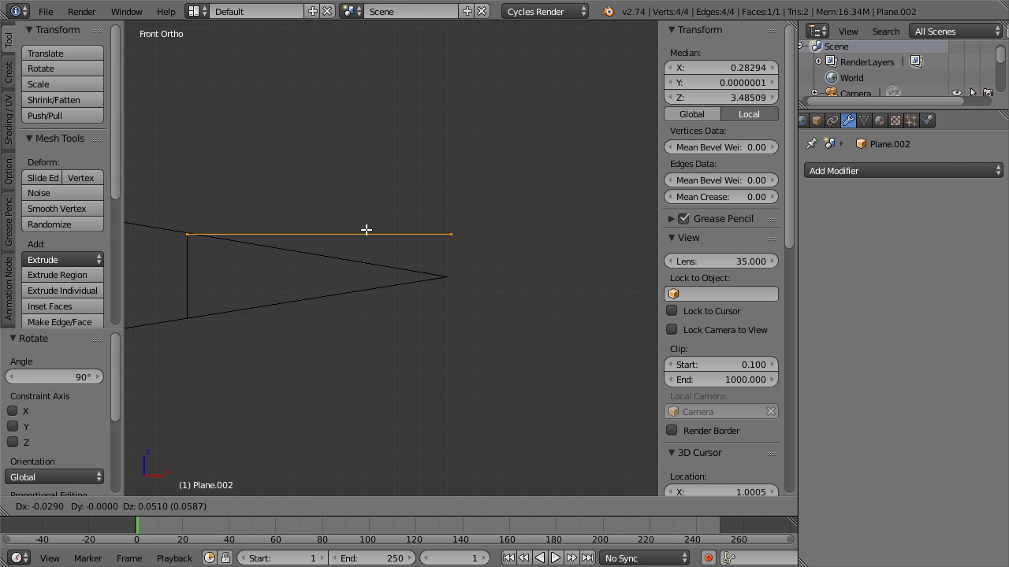
pyautogui.click(364, 230)
# Snap the 3D cursor to the inner-end vertex and rotate the opposite end about 8.9° around it to follow the slanted edge.
pyautogui.rightClick(188, 235)
pyautogui.hotkey('shift', 's')
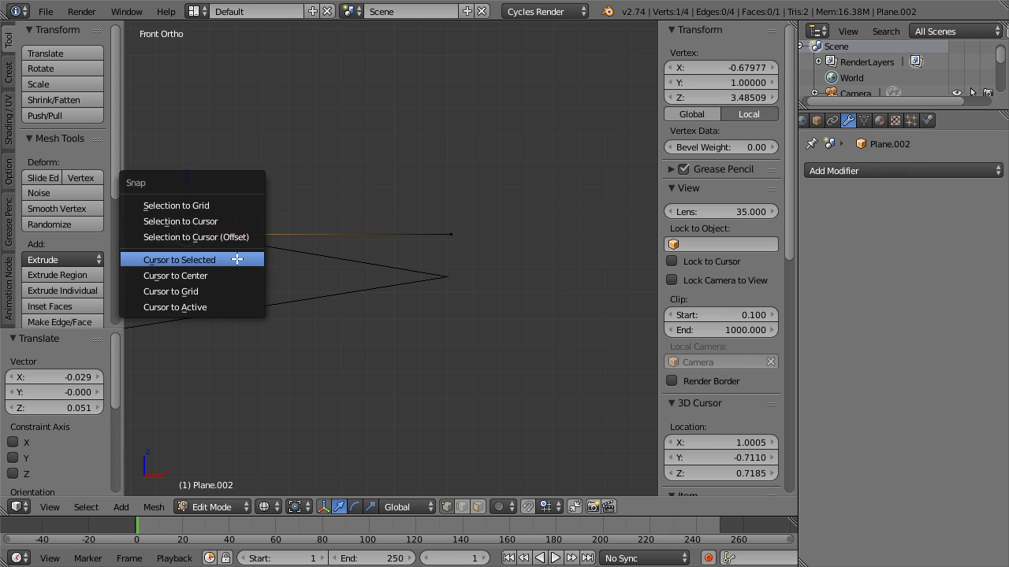
pyautogui.click(251, 259)
pyautogui.press('a')
pyautogui.press('b')
pyautogui.moveTo(435, 191); pyautogui.dragTo(539, 330)
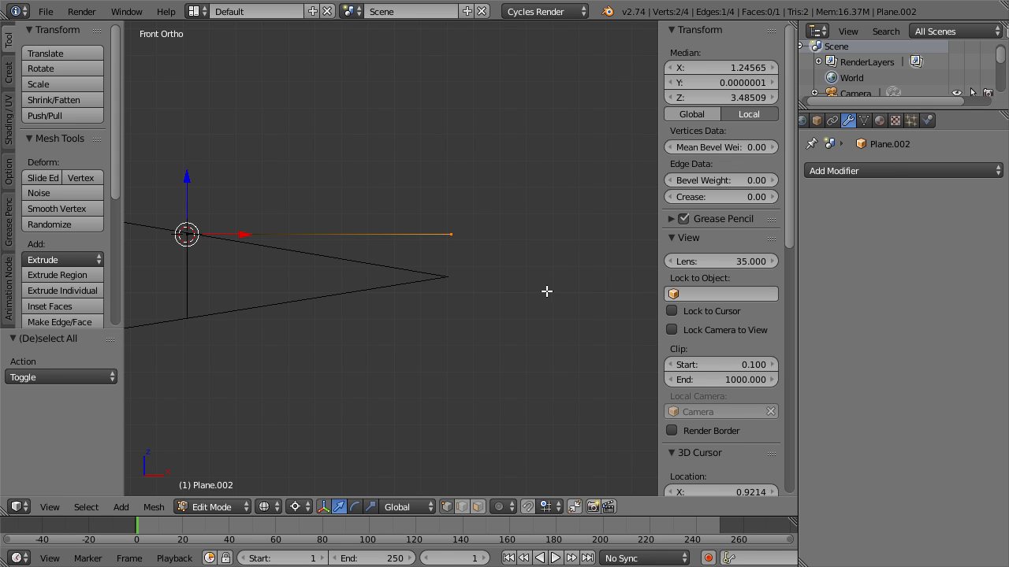
pyautogui.press('r')
pyautogui.click(520, 344)
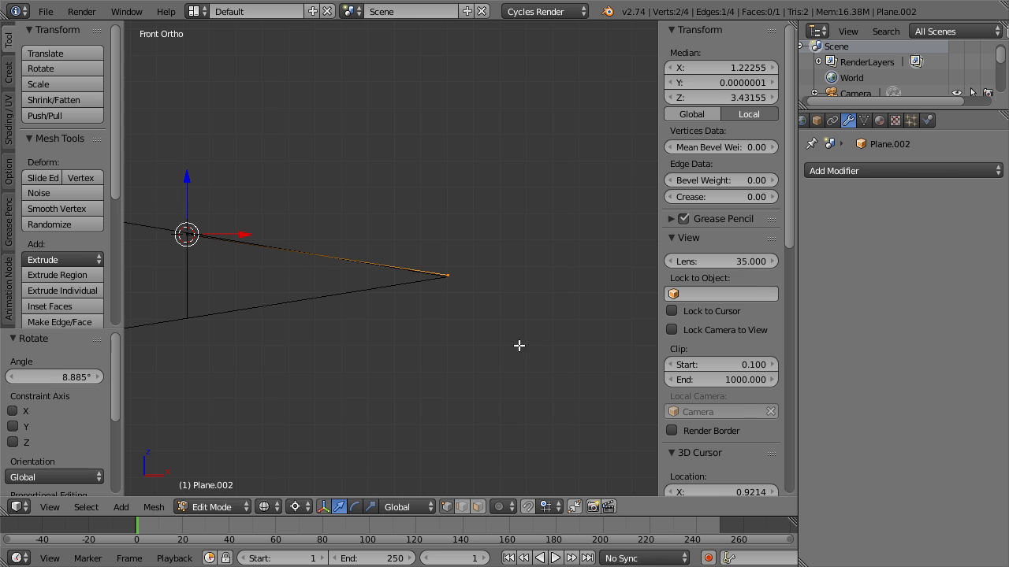
pyautogui.scroll(-3, 376, 343)
pyautogui.press('Tab')
pyautogui.scroll(-8, 382, 329)
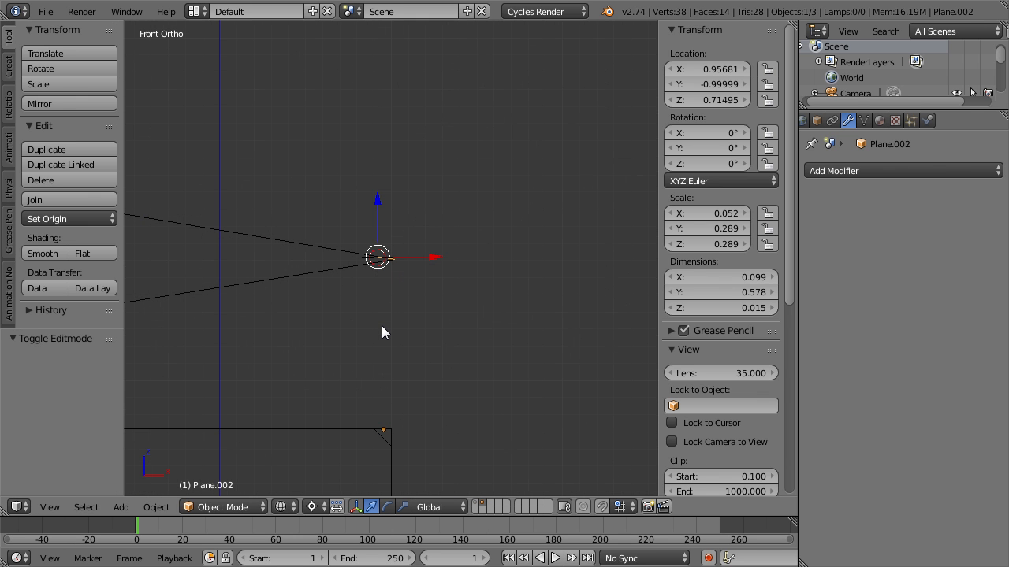
# Hide the marker plane and the original plane, and examine the bevelled duplicate's corners in an angled solid view.
pyautogui.press('h')
pyautogui.click(356, 262)
pyautogui.keyDown('shift'); pyautogui.moveTo(457, 364); pyautogui.dragTo(442, 263, button='middle'); pyautogui.keyUp('shift')
pyautogui.press('z')
pyautogui.rightClick(412, 121)
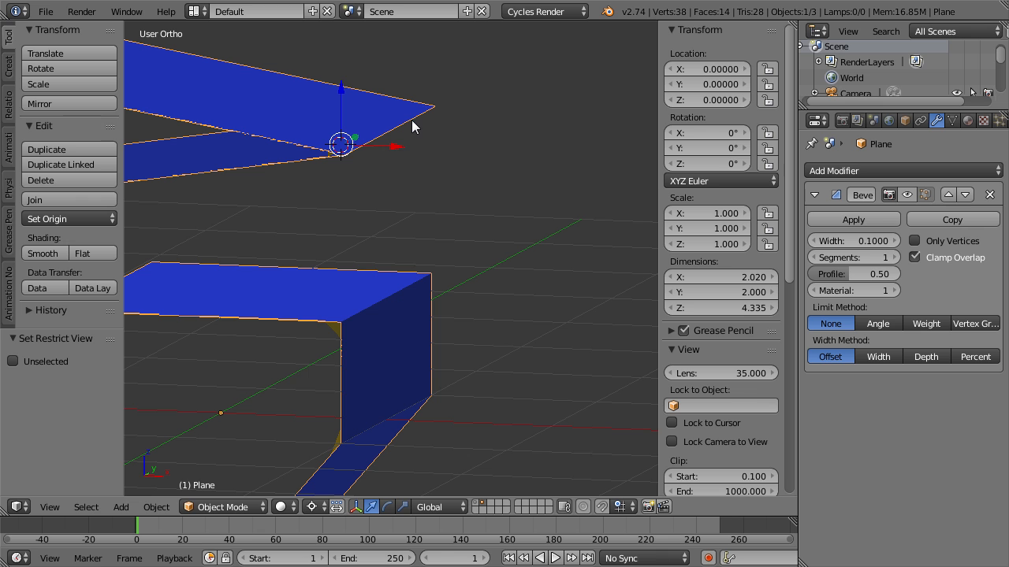
pyautogui.press('h')
pyautogui.rightClick(355, 134)
pyautogui.moveTo(501, 276); pyautogui.dragTo(389, 317, button='middle')
pyautogui.moveTo(363, 246); pyautogui.dragTo(448, 123, button='middle')
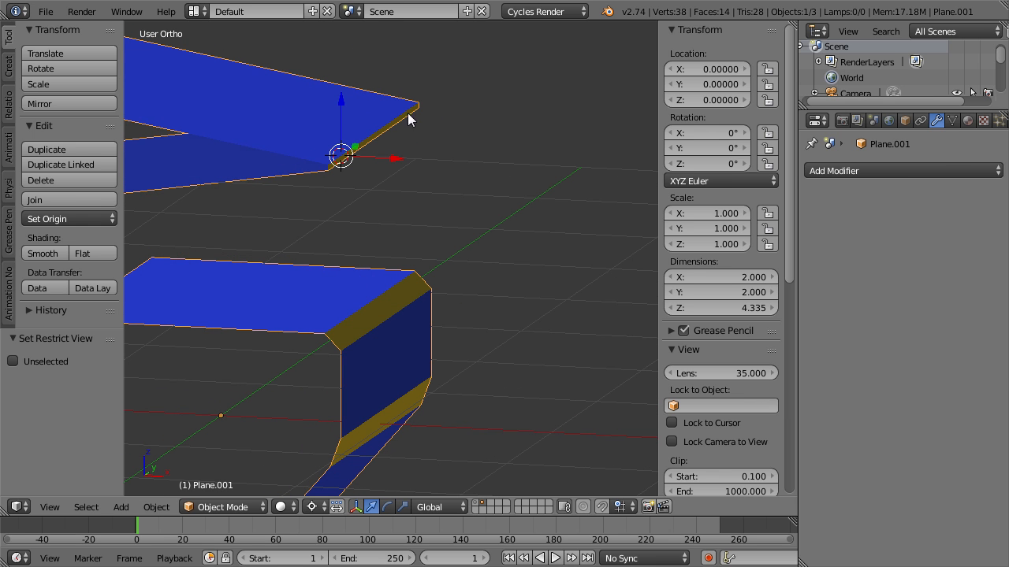
pyautogui.moveTo(359, 233); pyautogui.dragTo(386, 217, button='middle')
# Reveal all hidden objects and examine the overlapping corners in front wireframe view.
pyautogui.hotkey('alt', 'h')
pyautogui.press('KP_1')
pyautogui.press('z')
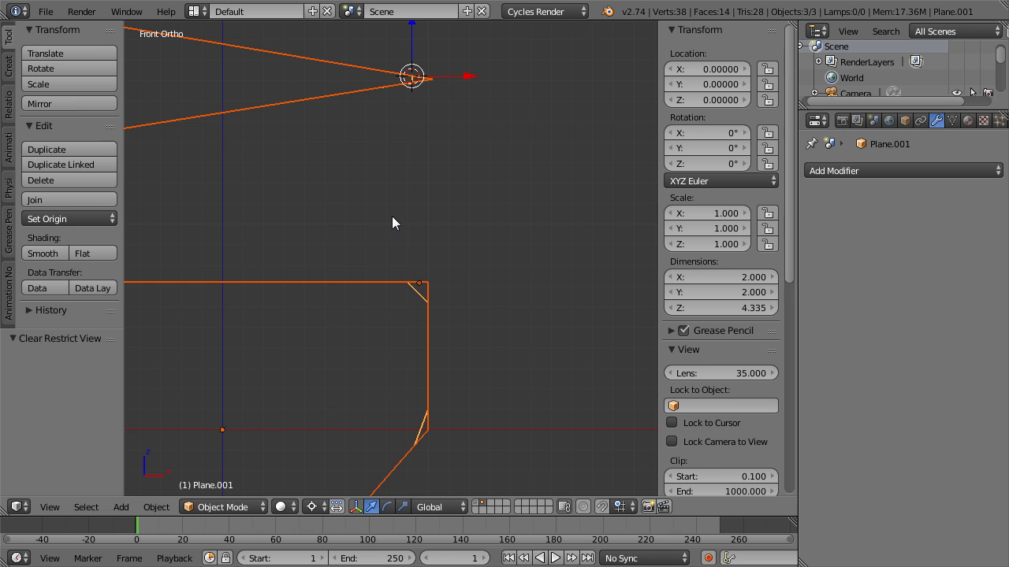
pyautogui.scroll(5, 433, 322)
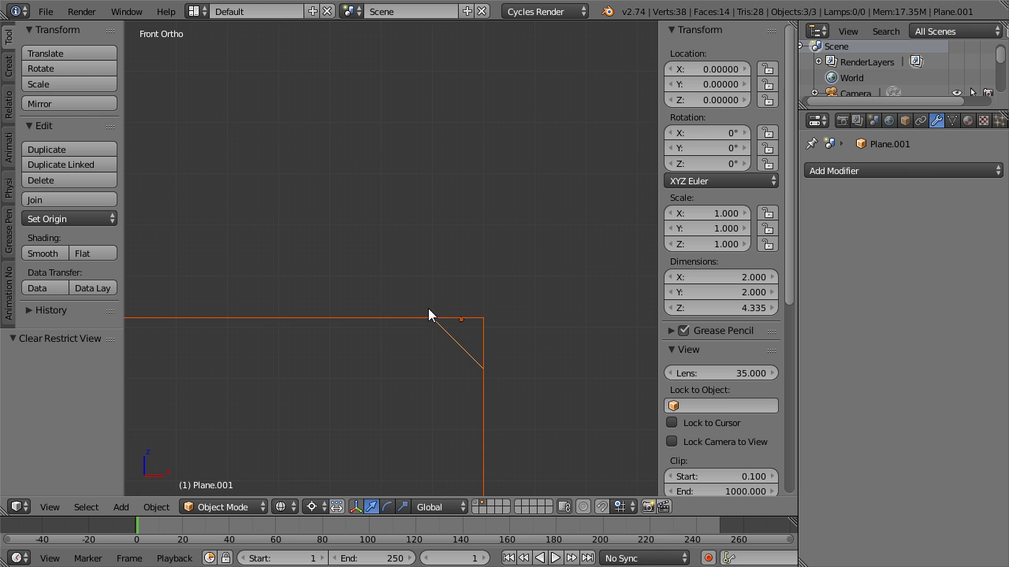
pyautogui.scroll(-5, 468, 279)
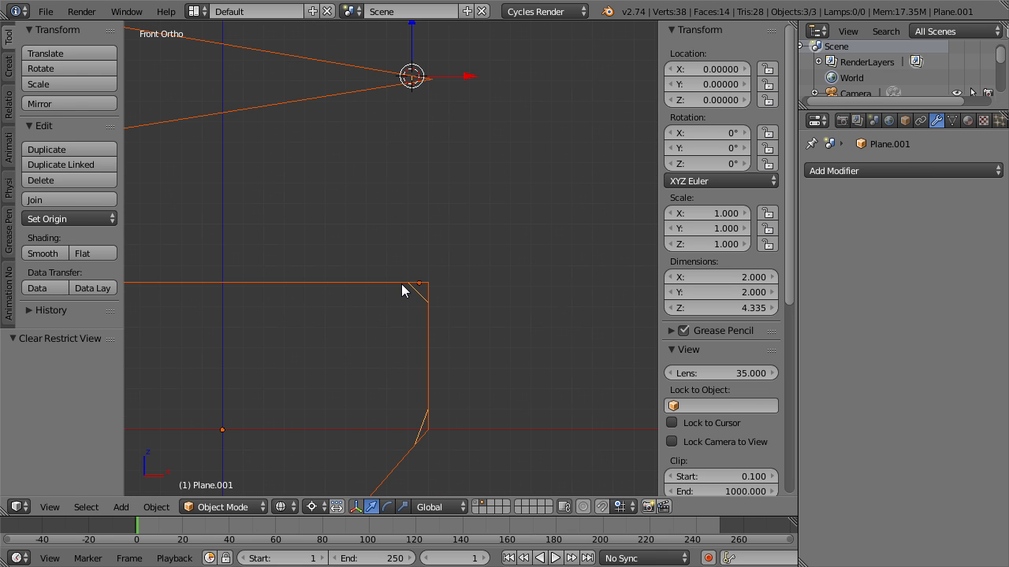
# Delete the bevelled duplicate and turn the original plane's Bevel viewport display back on.
pyautogui.rightClick(421, 291)
pyautogui.press('x')
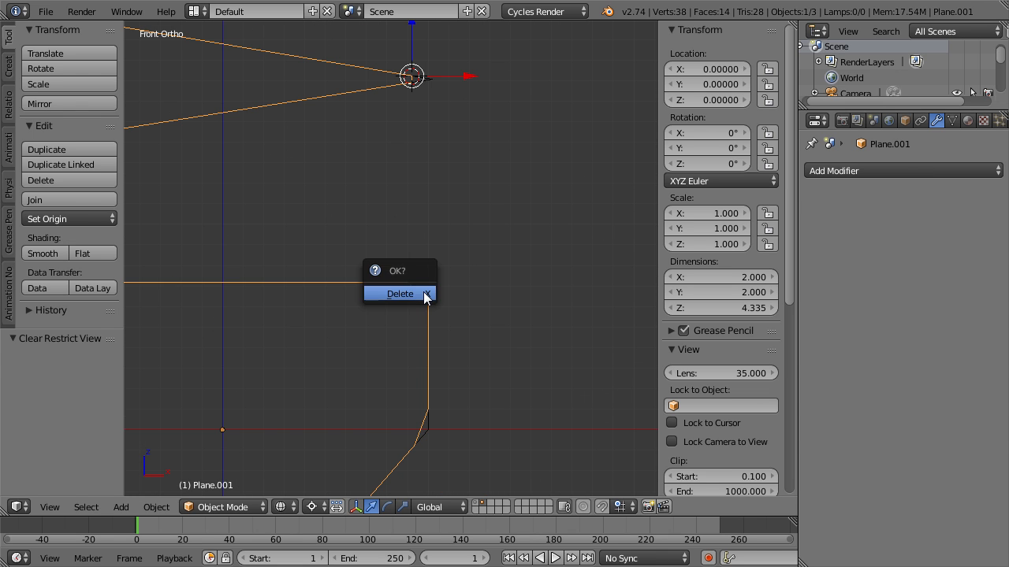
pyautogui.click(423, 293)
pyautogui.click(907, 194)
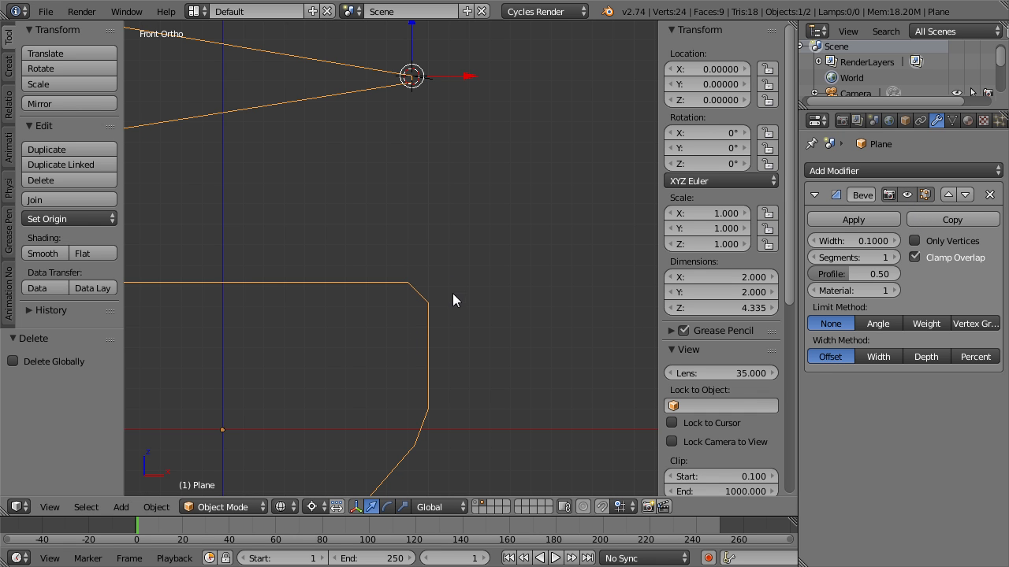
# Try the Width method on the plane's Bevel in an angled solid view, and switch the width method to Depth.
pyautogui.click(881, 357)
pyautogui.scroll(-5, 468, 318)
pyautogui.moveTo(430, 306); pyautogui.dragTo(381, 323, button='middle')
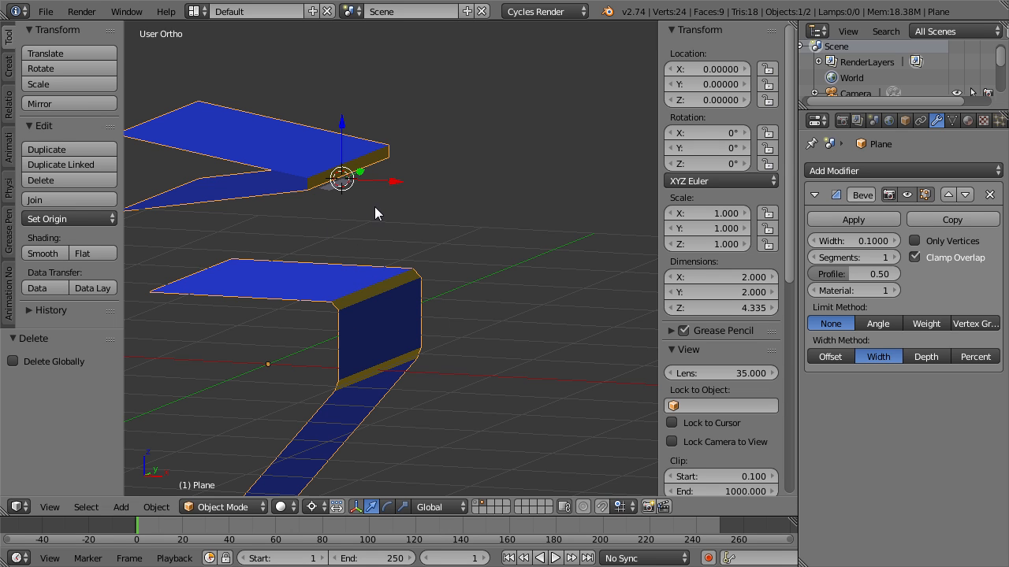
pyautogui.click(926, 356)
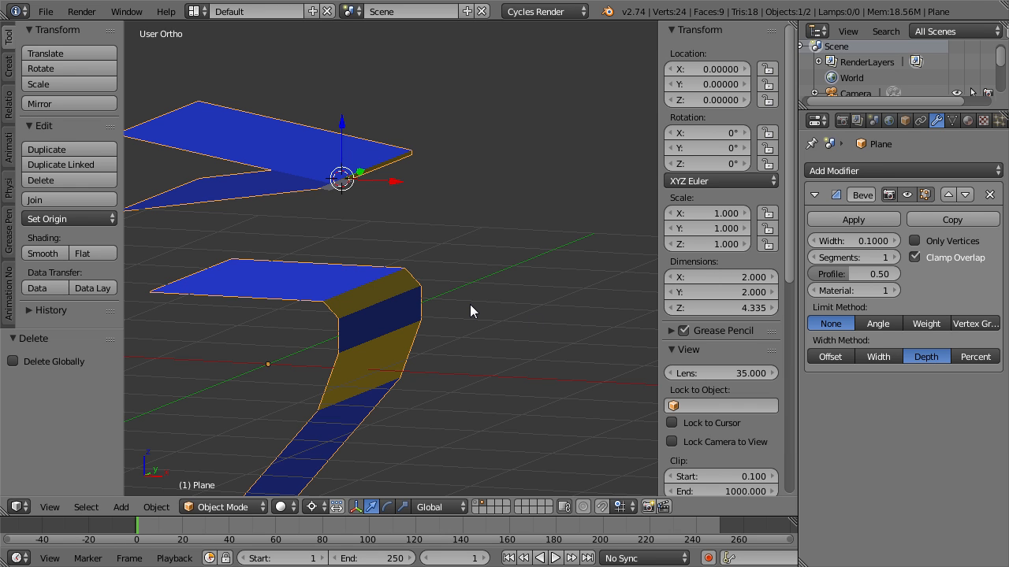
# Duplicate the plane in place and apply the duplicate's Bevel modifier.
pyautogui.hotkey('shift', 'd')
pyautogui.press('Escape')
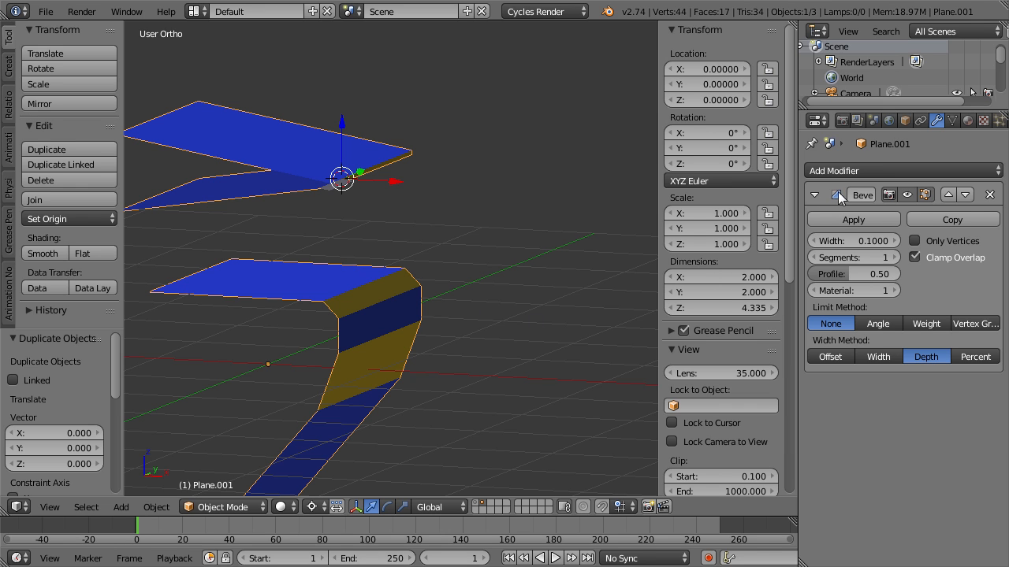
pyautogui.click(875, 220)
# Select the original plane and turn off its Bevel viewport display.
pyautogui.rightClick(299, 261)
pyautogui.click(907, 195)
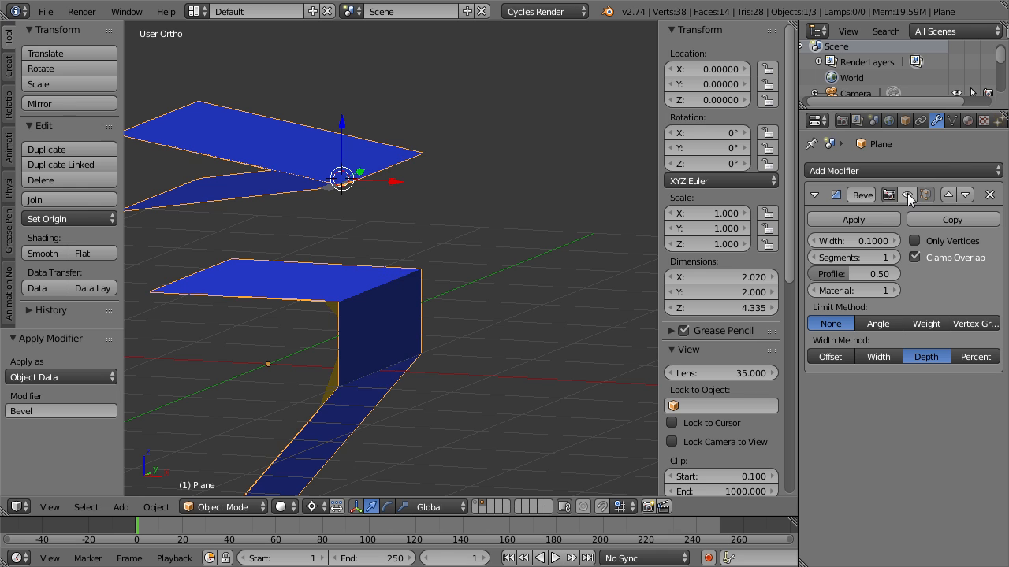
pyautogui.rightClick(334, 268)
pyautogui.moveTo(334, 268); pyautogui.dragTo(336, 260, button='middle')
# Hide the original plane and examine the duplicate's Depth-bevelled corners up close.
pyautogui.rightClick(392, 149)
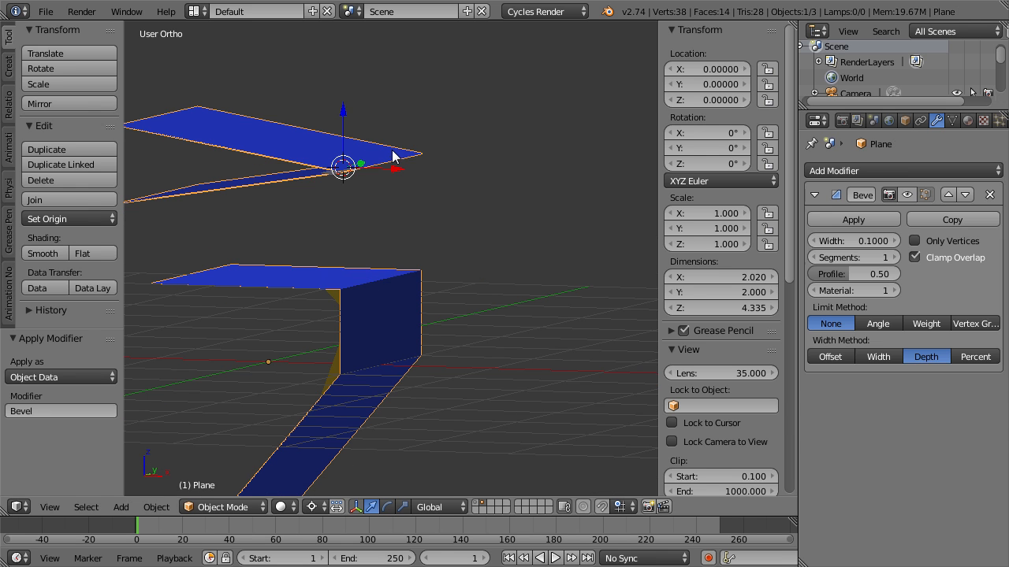
pyautogui.press('h')
pyautogui.scroll(3, 374, 175)
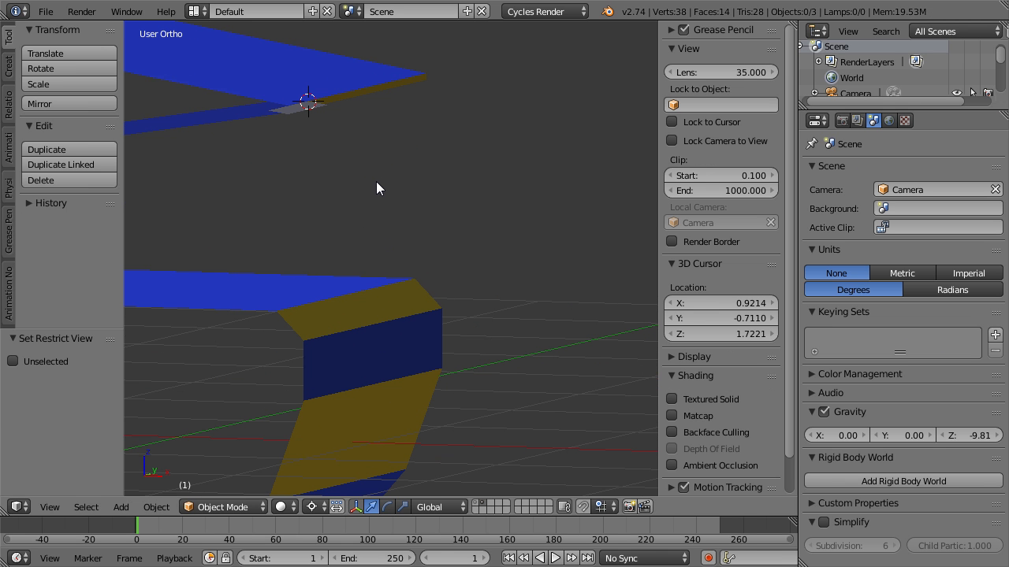
pyautogui.click(374, 87)
# Reveal the hidden plane and show the U shape's upper corner in an angled wireframe view.
pyautogui.hotkey('alt', 'h')
pyautogui.press('KP_3')
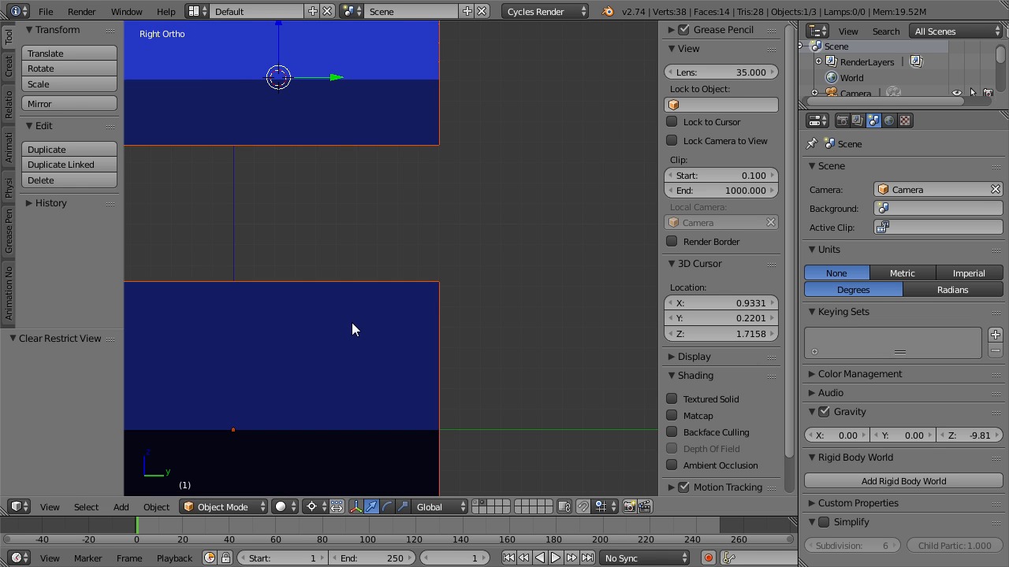
pyautogui.press('KP_1')
pyautogui.press('z')
pyautogui.rightClick(388, 86)
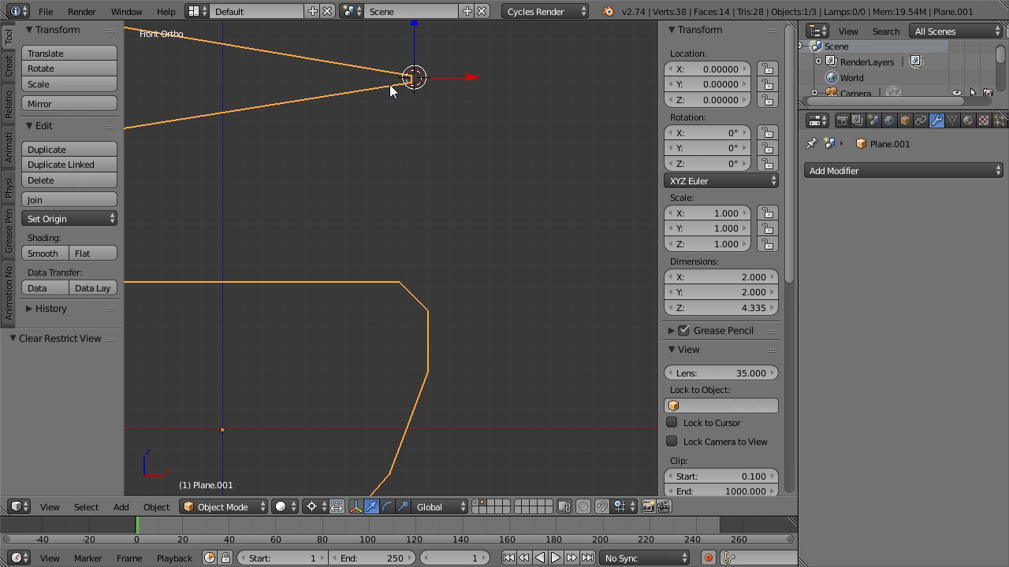
pyautogui.press('z')
pyautogui.scroll(5, 446, 366)
pyautogui.keyDown('shift'); pyautogui.moveTo(465, 385); pyautogui.dragTo(410, 277, button='middle'); pyautogui.keyUp('shift')
# Select the original plane and inspect its upper corner edge's vertices in Edit Mode.
pyautogui.rightClick(478, 192)
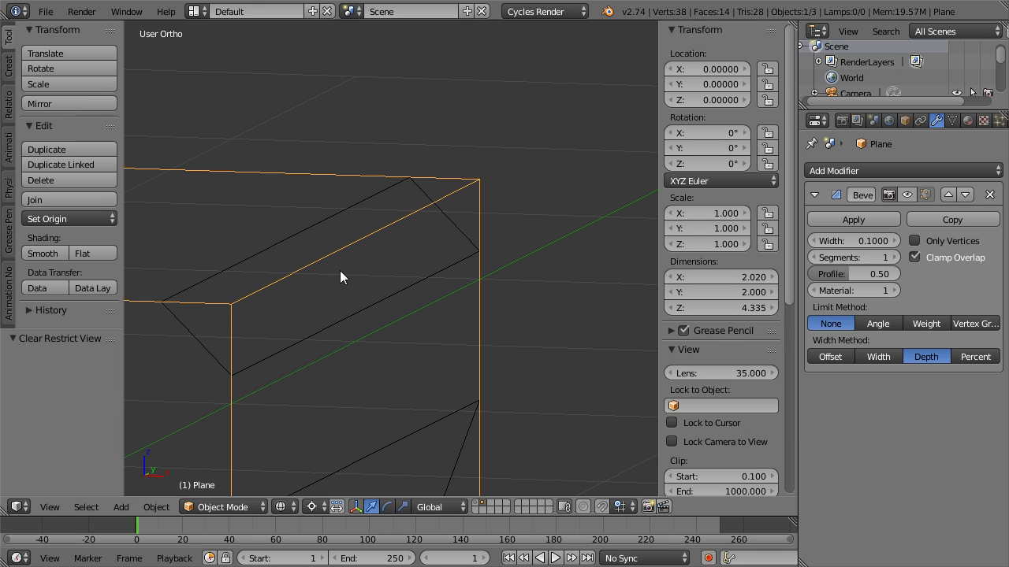
pyautogui.press('Tab')
pyautogui.rightClick(231, 302)
pyautogui.keyDown('shift'); pyautogui.rightClick(495, 167); pyautogui.keyUp('shift')
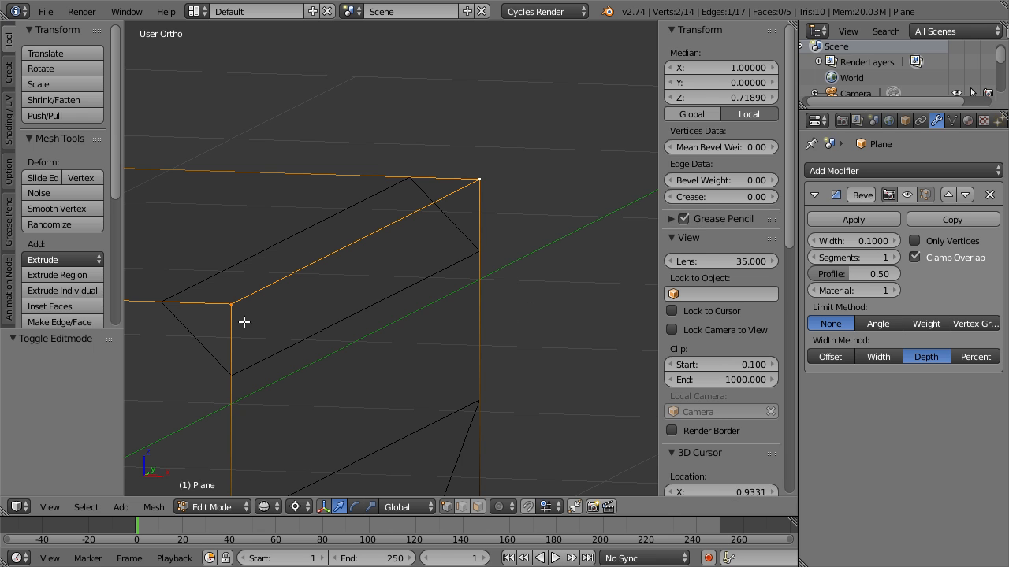
pyautogui.press('Tab')
# Select all geometry of the bevelled duplicate in Edit Mode and display its face normals.
pyautogui.rightClick(322, 226)
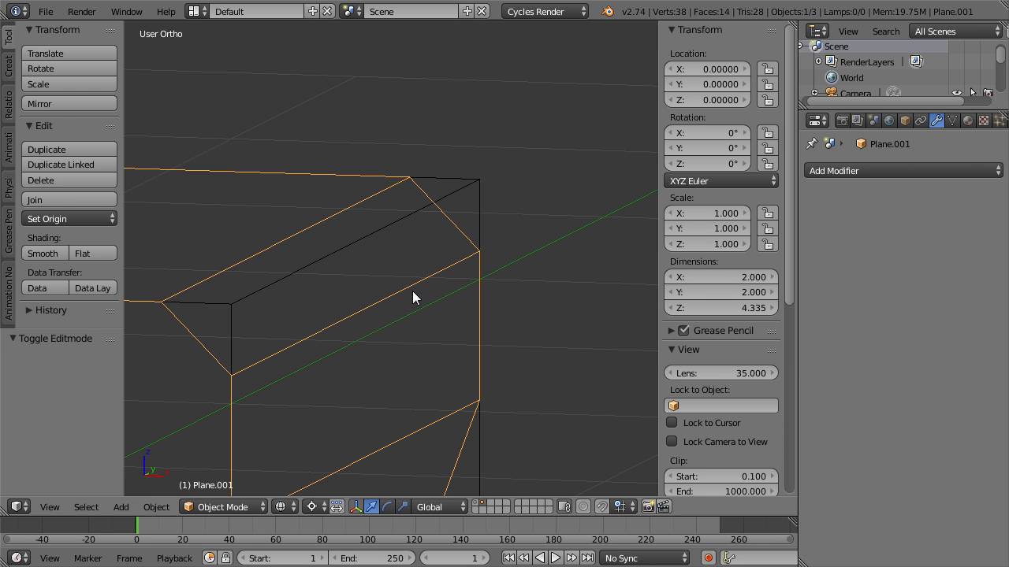
pyautogui.press('Tab')
pyautogui.press('a')
pyautogui.scroll(-10, 698, 367)
pyautogui.scroll(5, 694, 375)
pyautogui.scroll(-3, 697, 334)
pyautogui.press('a')
pyautogui.scroll(-2, 696, 331)
pyautogui.press('a')
pyautogui.scroll(-3, 697, 331)
pyautogui.scroll(-2, 696, 330)
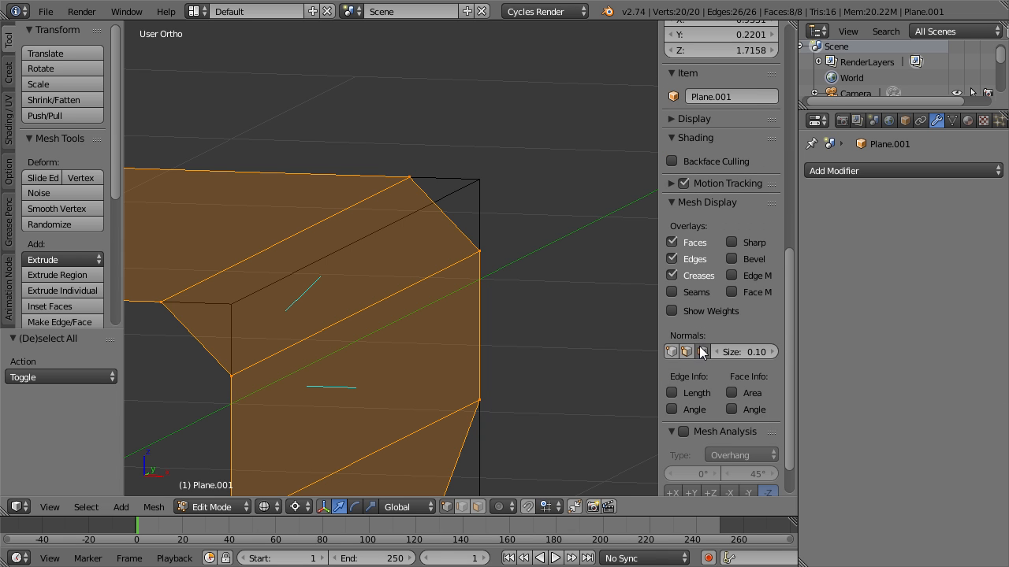
# Flip the normals of the duplicate's faces and view its upper bevelled corner in front view.
pyautogui.press('KP_1')
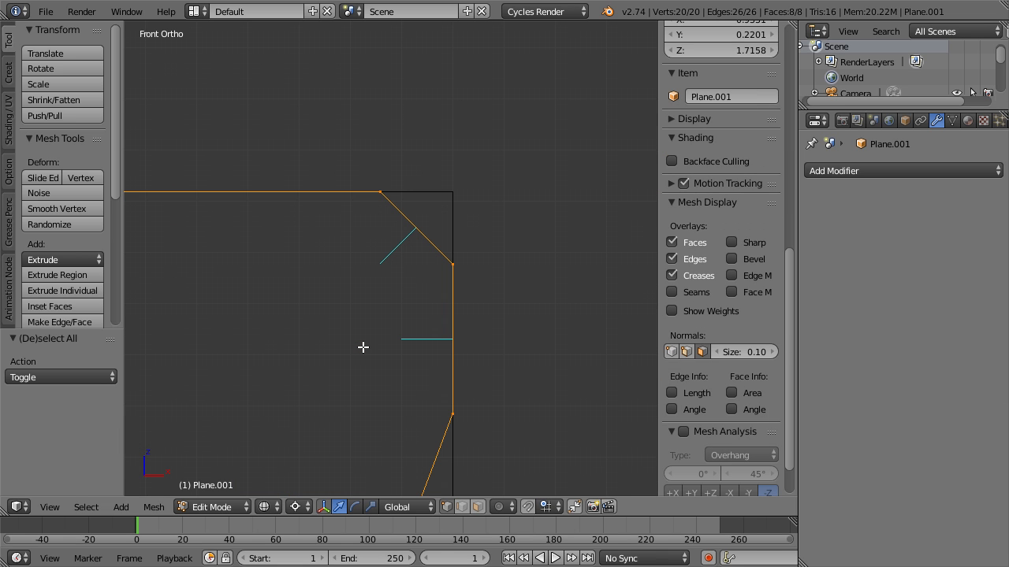
pyautogui.hotkey('ctrl', 'f')
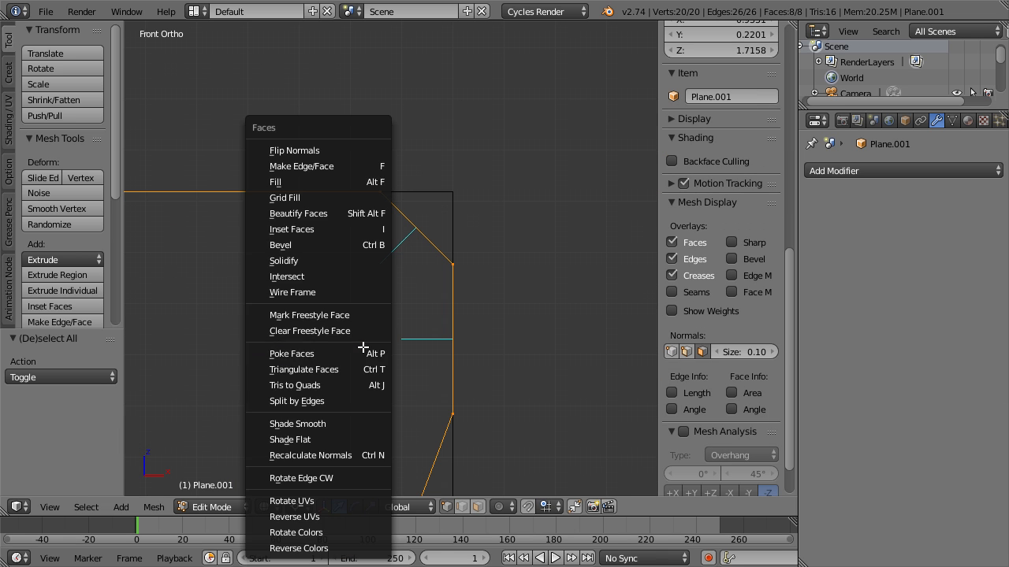
pyautogui.click(369, 148)
pyautogui.scroll(5, 438, 229)
pyautogui.keyDown('shift'); pyautogui.moveTo(473, 230); pyautogui.dragTo(359, 342, button='middle'); pyautogui.keyUp('shift')
pyautogui.scroll(2, 376, 323)
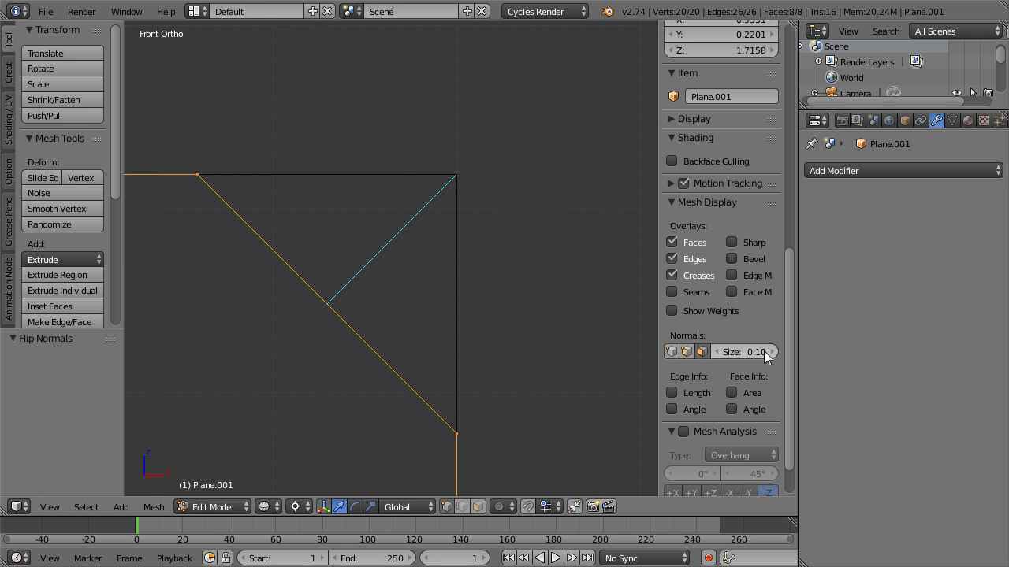
# Check the original plane's Bevel width, and return to the bevelled duplicate in Edit Mode.
pyautogui.press('Tab')
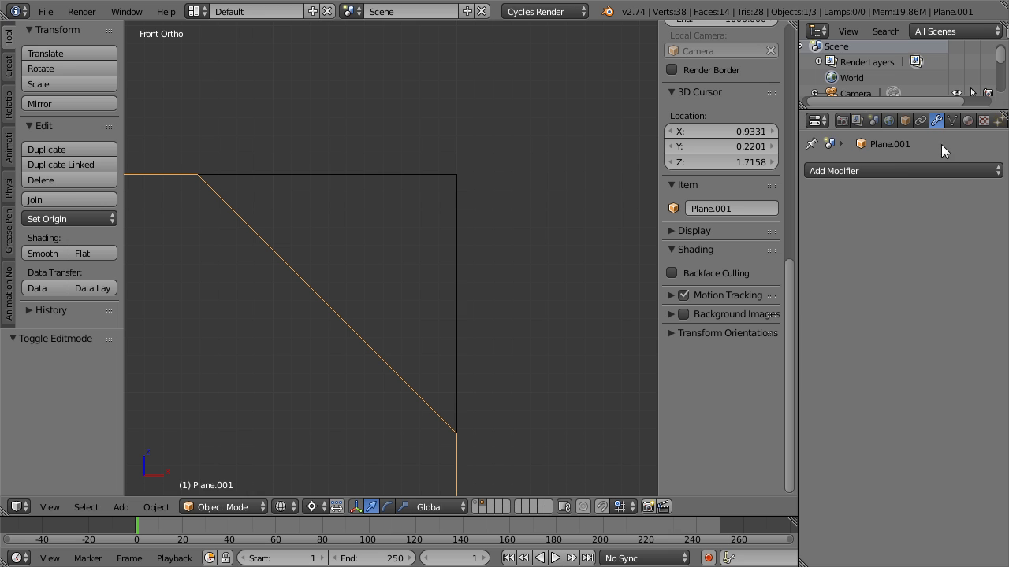
pyautogui.rightClick(446, 211)
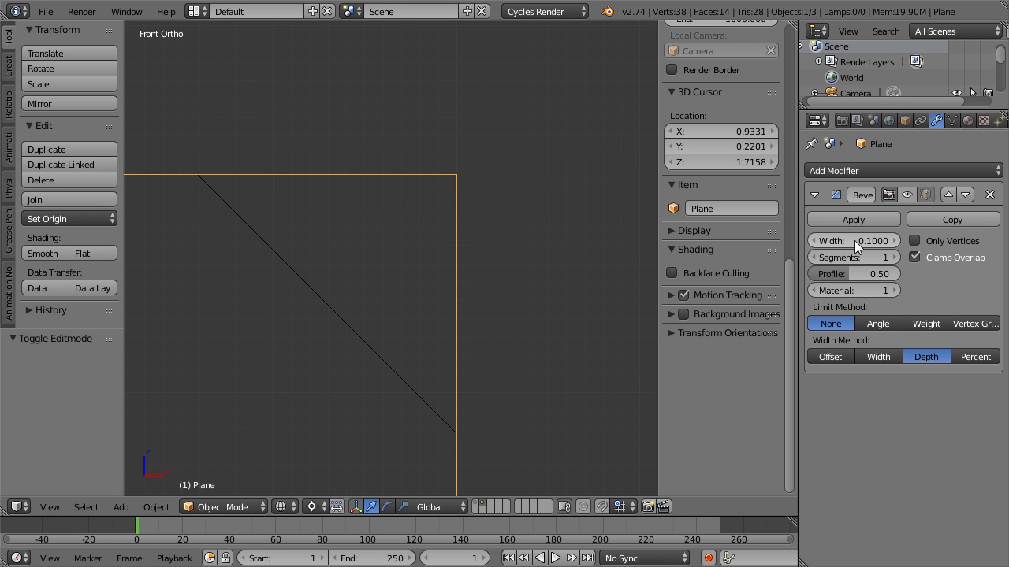
pyautogui.rightClick(289, 279)
pyautogui.press('Tab')
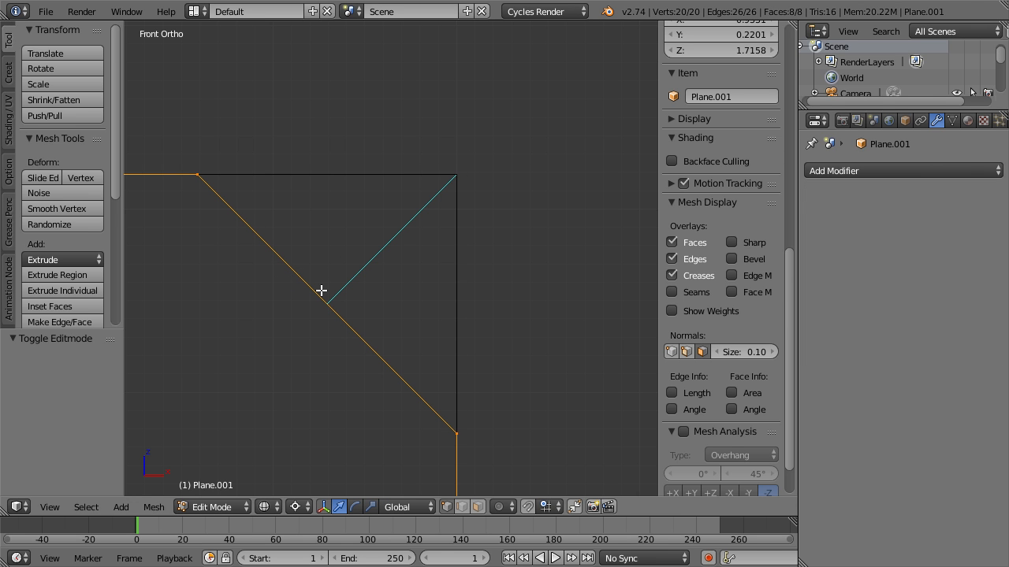
# Examine the face normals at the duplicate's lower bend and at the sharp tip of the folded shape in front view.
pyautogui.scroll(-4, 348, 326)
pyautogui.keyDown('shift'); pyautogui.moveTo(418, 489); pyautogui.dragTo(420, 317, button='middle'); pyautogui.keyUp('shift')
pyautogui.scroll(4, 420, 317)
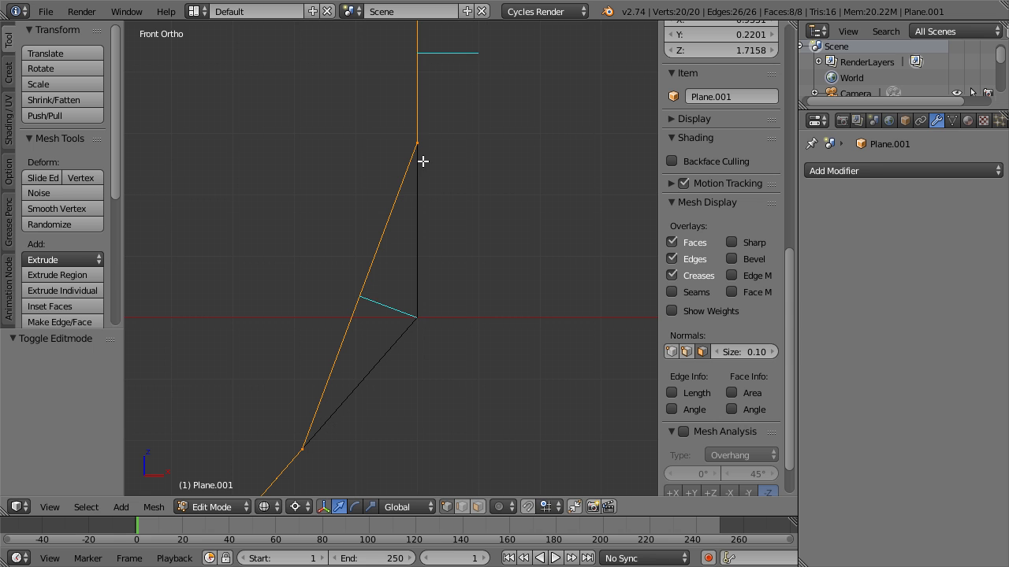
pyautogui.scroll(-7, 401, 232)
pyautogui.scroll(-1, 383, 142)
pyautogui.scroll(-2, 383, 142)
pyautogui.keyDown('shift'); pyautogui.moveTo(369, 140); pyautogui.dragTo(394, 259, button='middle'); pyautogui.keyUp('shift')
pyautogui.scroll(9, 464, 182)
pyautogui.keyDown('shift'); pyautogui.moveTo(464, 182); pyautogui.dragTo(377, 349, button='middle'); pyautogui.keyUp('shift')
pyautogui.scroll(4, 513, 206)
pyautogui.scroll(1, 513, 207)
pyautogui.keyDown('shift'); pyautogui.moveTo(513, 207); pyautogui.dragTo(381, 311, button='middle'); pyautogui.keyUp('shift')
pyautogui.scroll(2, 419, 280)
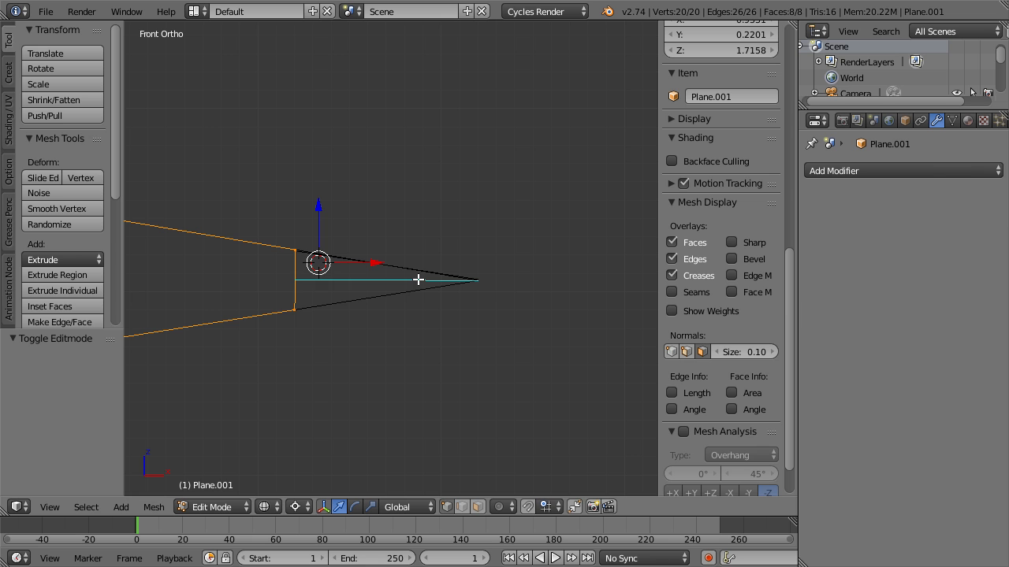
# Leave Edit Mode and delete the bevelled duplicate.
pyautogui.press('Tab')
pyautogui.moveTo(411, 278); pyautogui.dragTo(344, 305, button='middle')
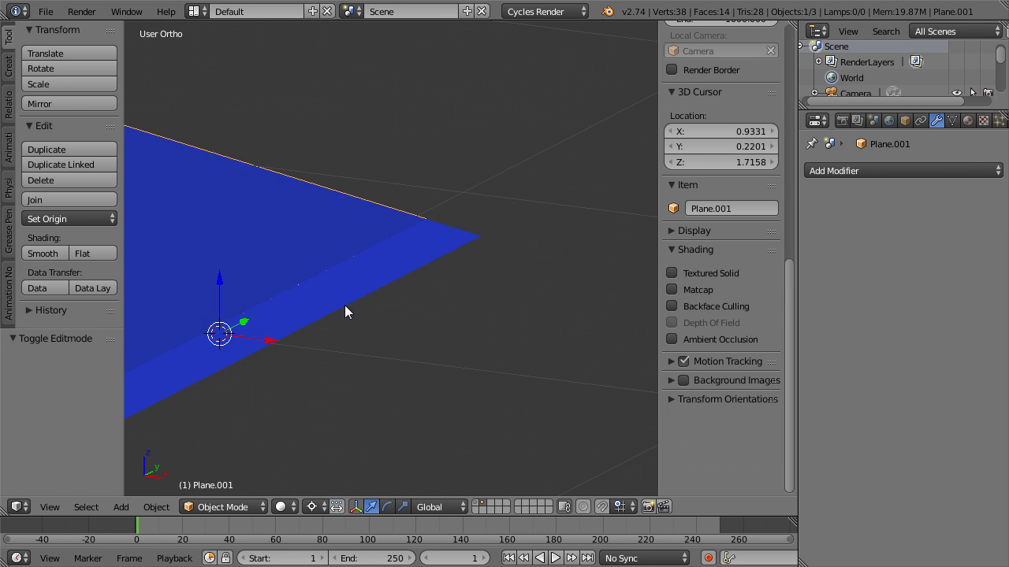
pyautogui.press('x')
pyautogui.click(346, 305)
# Turn on the viewport display of the original plane's Bevel modifier, and compare the shape with and without it.
pyautogui.scroll(-4, 401, 260)
pyautogui.keyDown('shift'); pyautogui.moveTo(401, 259); pyautogui.dragTo(437, 239, button='middle'); pyautogui.keyUp('shift')
pyautogui.click(908, 195)
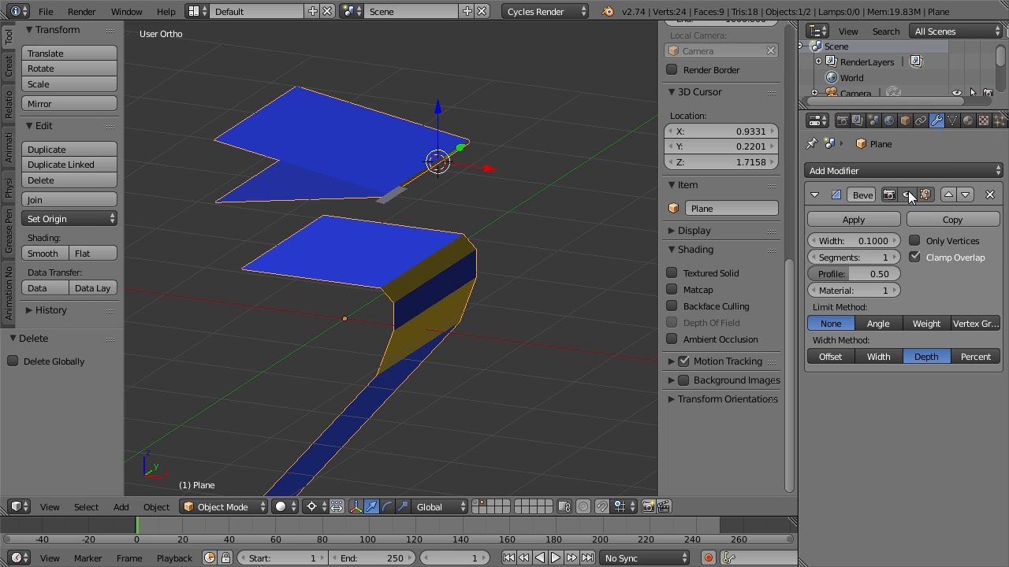
pyautogui.click(908, 194)
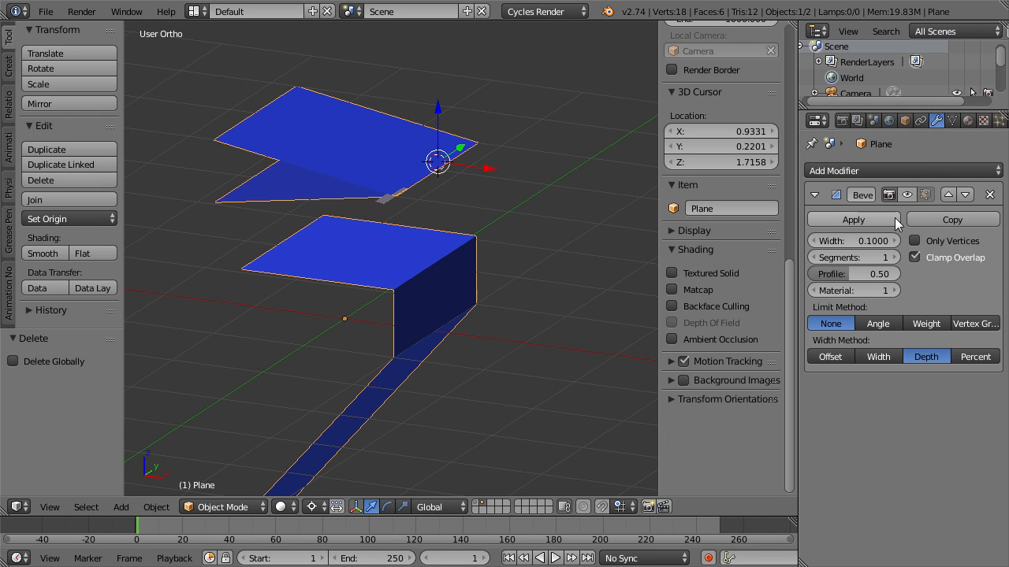
pyautogui.click(908, 194)
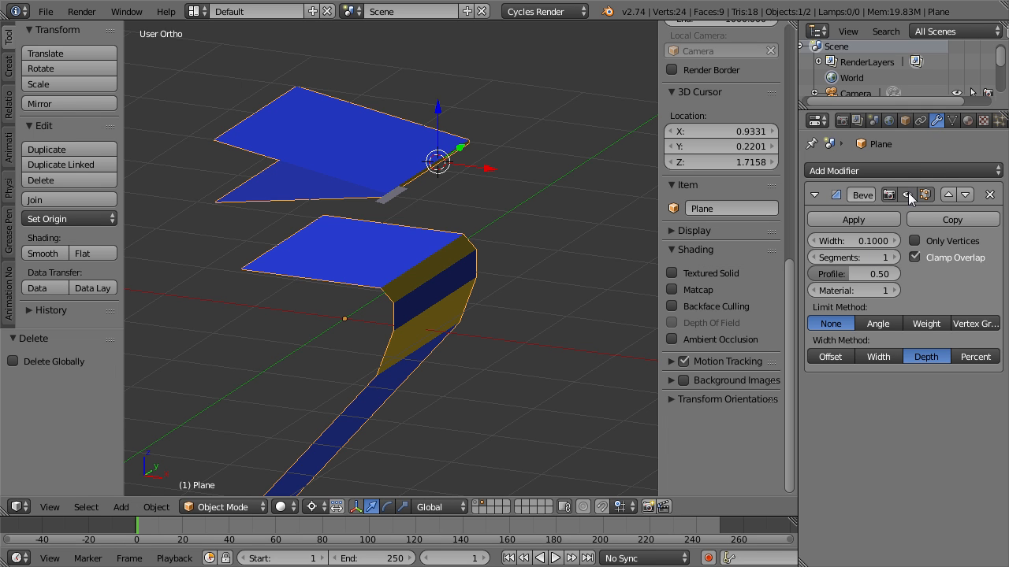
# Switch the Bevel width method to Percent and set the Width to 3.4.
pyautogui.click(980, 361)
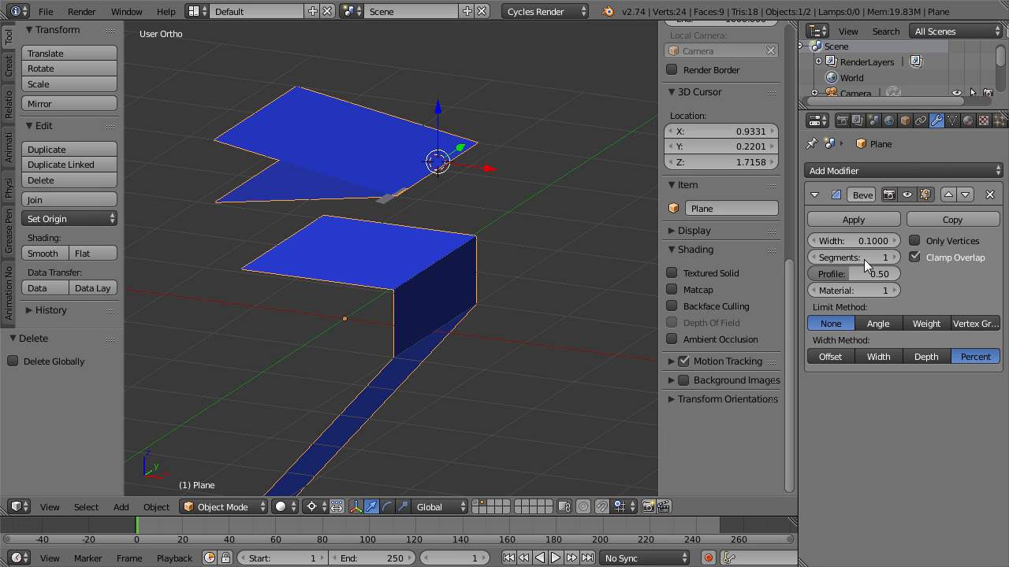
pyautogui.moveTo(840, 241); pyautogui.dragTo(891, 240)
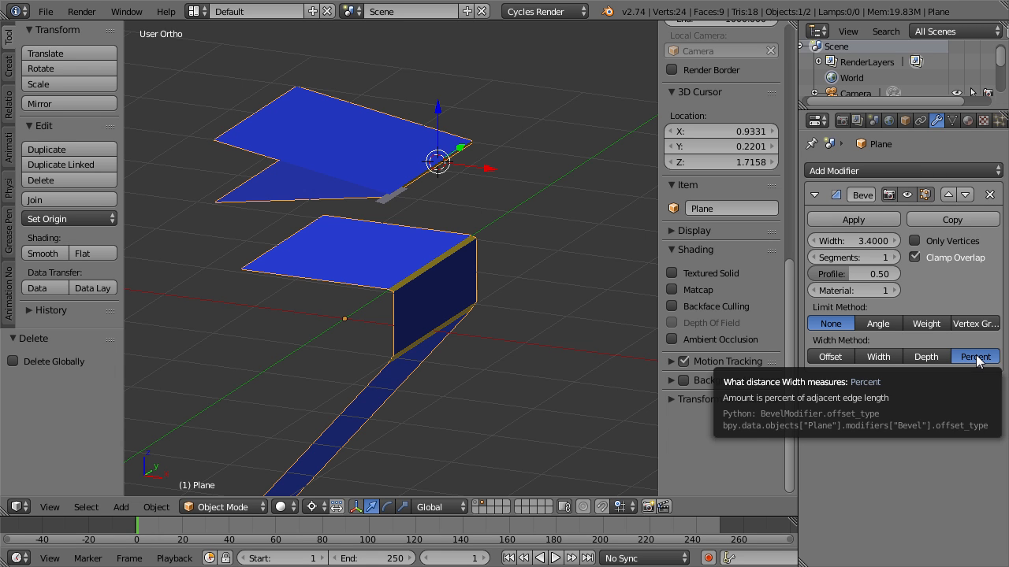
pyautogui.moveTo(271, 191); pyautogui.dragTo(321, 258, button='middle')
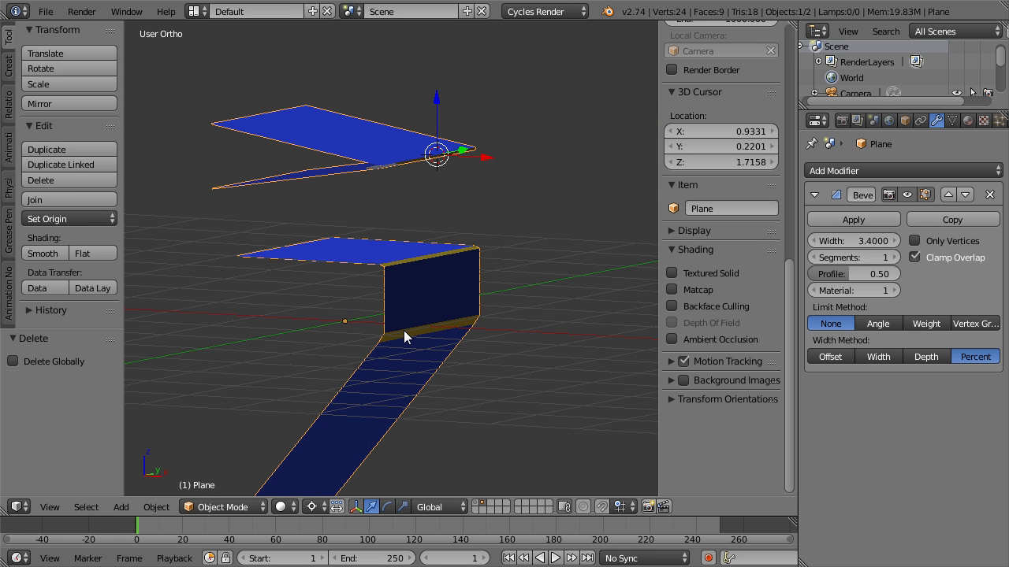
# Select the end edge of the plane's sloping lower flap in Edit Mode and try to move it along Z.
pyautogui.keyDown('shift'); pyautogui.moveTo(429, 405); pyautogui.dragTo(483, 302, button='middle'); pyautogui.keyUp('shift')
pyautogui.press('Tab')
pyautogui.rightClick(266, 451)
pyautogui.keyDown('shift'); pyautogui.rightClick(358, 424); pyautogui.keyUp('shift')
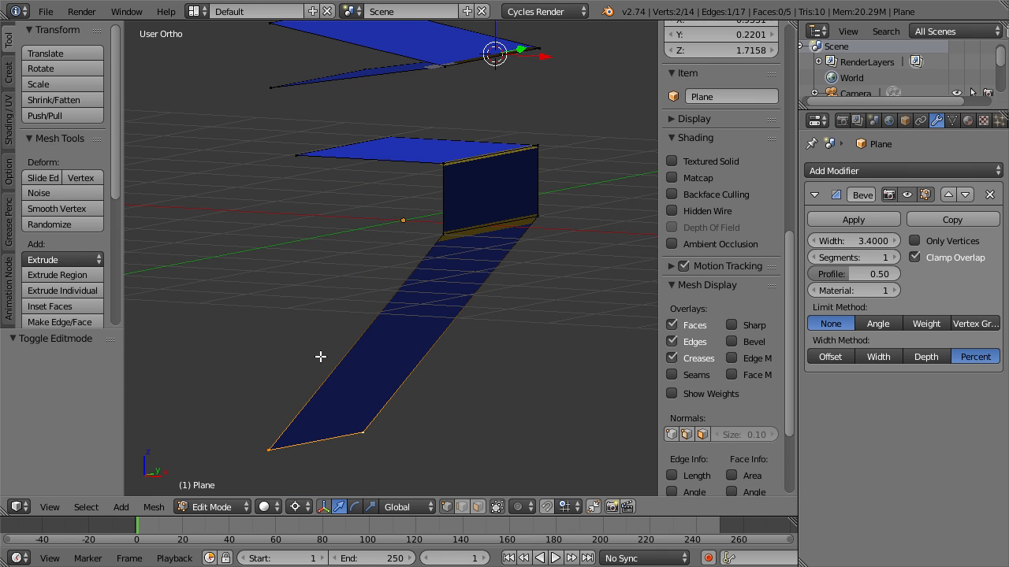
pyautogui.press('g')
pyautogui.press('z')
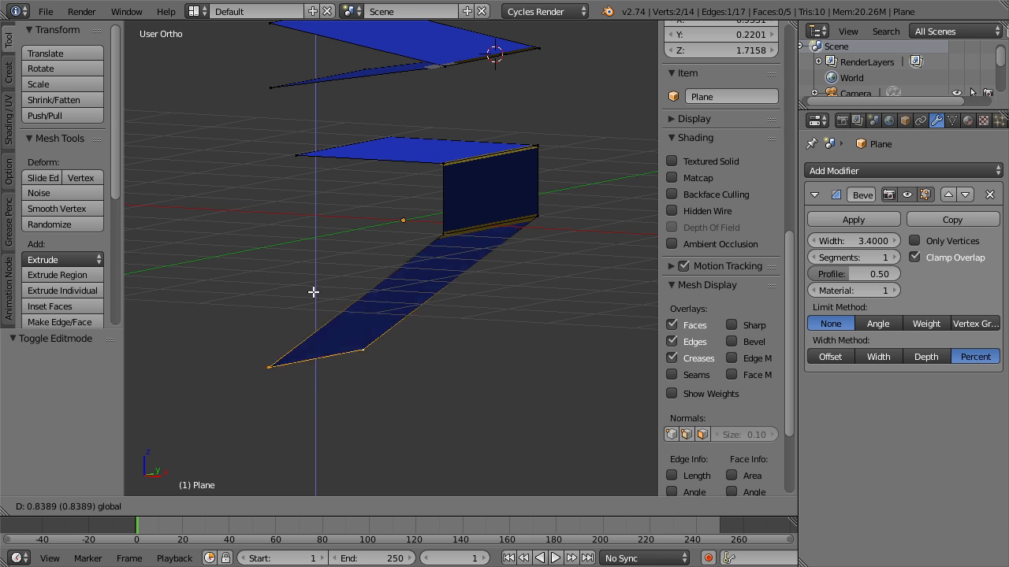
pyautogui.rightClick(313, 255)
# Shift the lower flap's end edge along X towards the vertical wall and raise it 1.502 along Z.
pyautogui.press('g')
pyautogui.press('x')
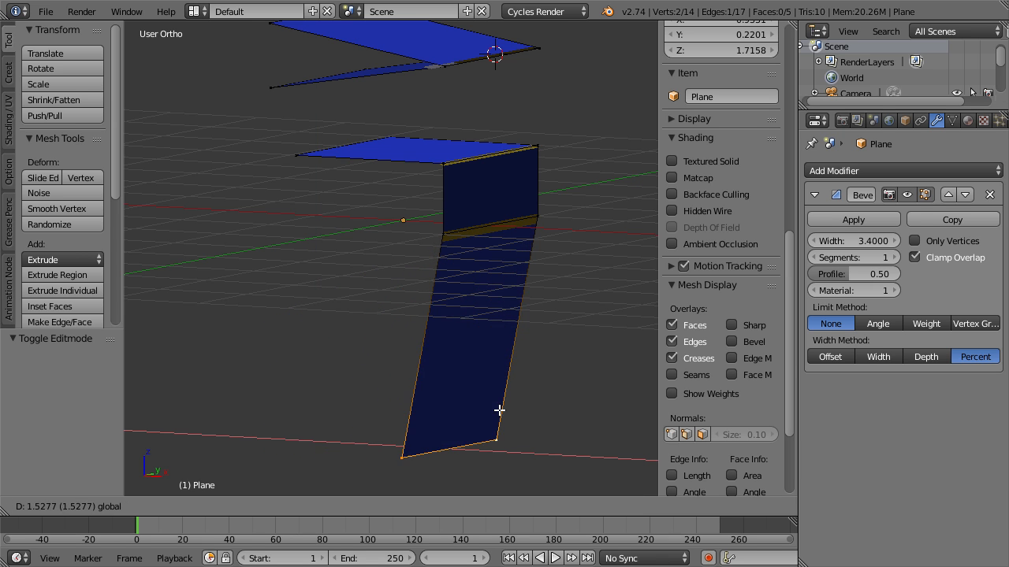
pyautogui.click(475, 401)
pyautogui.press('g')
pyautogui.press('z')
pyautogui.click(415, 246)
pyautogui.scroll(1, 529, 344)
pyautogui.moveTo(517, 341); pyautogui.dragTo(403, 296, button='middle')
pyautogui.scroll(4, 520, 349)
pyautogui.scroll(-3, 347, 298)
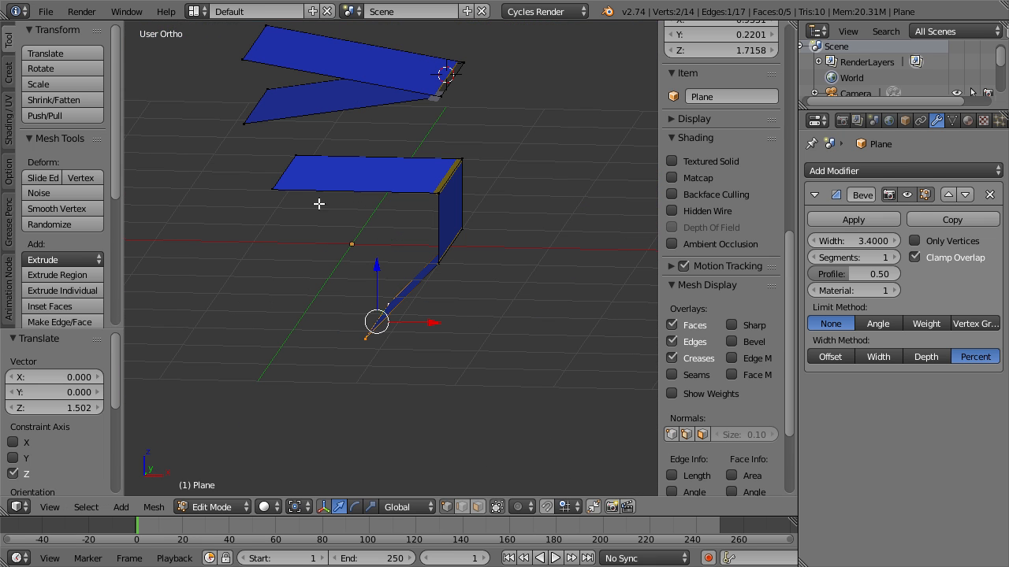
# Fill the open side of the bent plane with a face between its four side vertices.
pyautogui.rightClick(278, 186)
pyautogui.keyDown('alt'); pyautogui.rightClick(429, 200); pyautogui.keyUp('alt')
pyautogui.moveTo(443, 254); pyautogui.dragTo(358, 342, button='middle')
pyautogui.press('f')
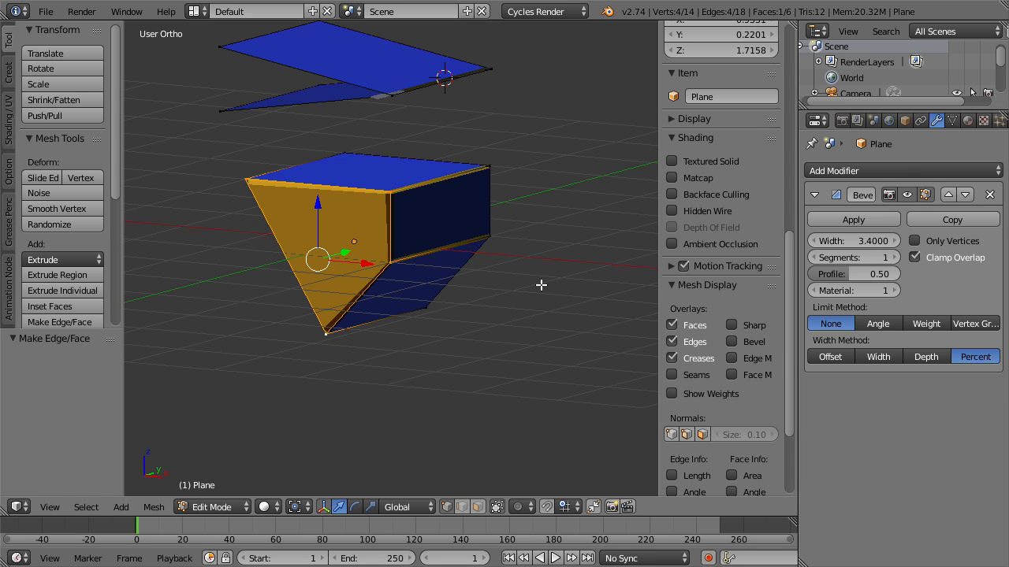
# Assign the blue Material slot to the new side face.
pyautogui.click(967, 120)
pyautogui.click(841, 175)
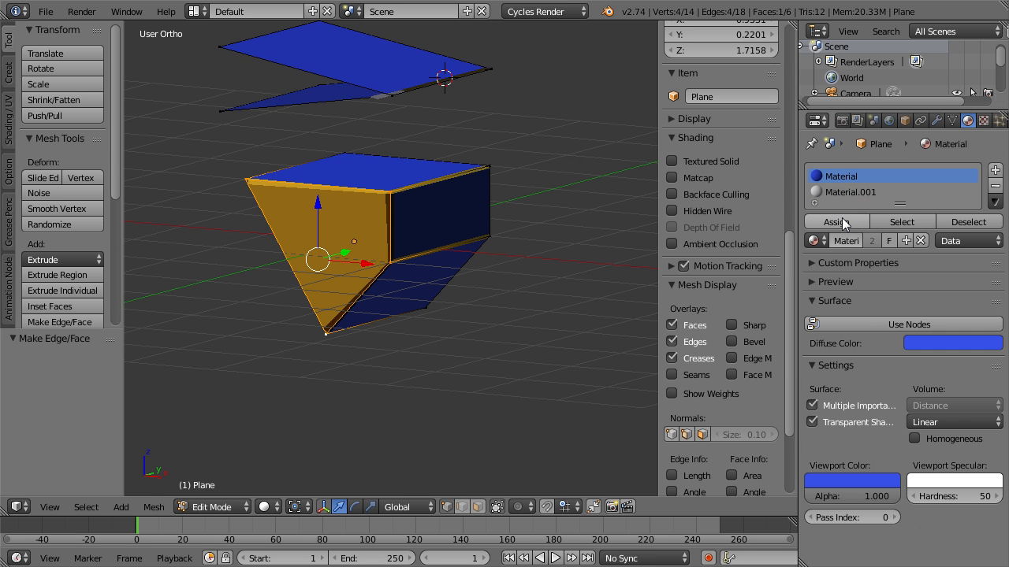
pyautogui.click(835, 223)
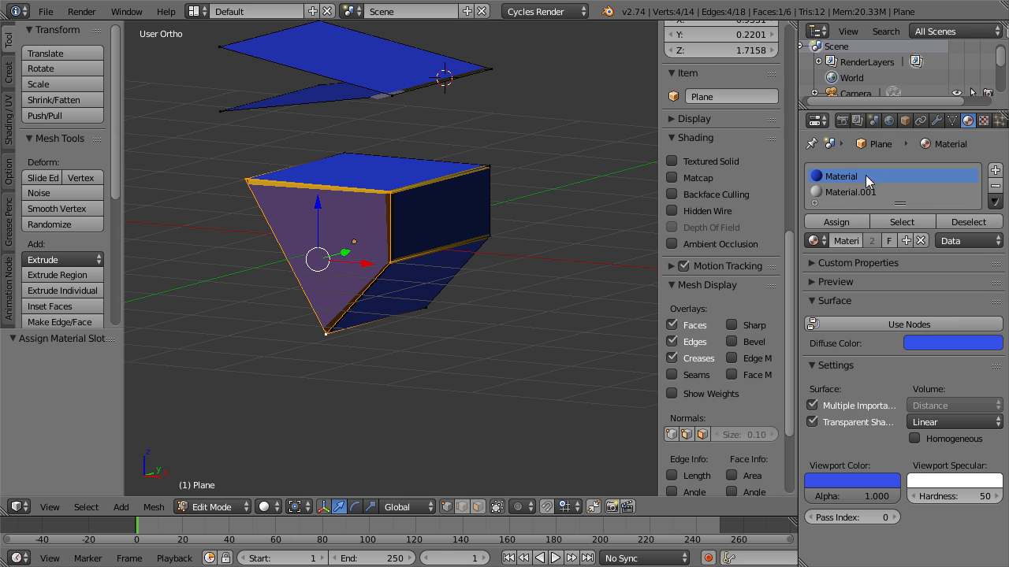
# Select the whole mesh, recalculate its normals and return to Object Mode.
pyautogui.click(953, 120)
pyautogui.press('a')
pyautogui.hotkey('ctrl', 'n')
pyautogui.press('Tab')
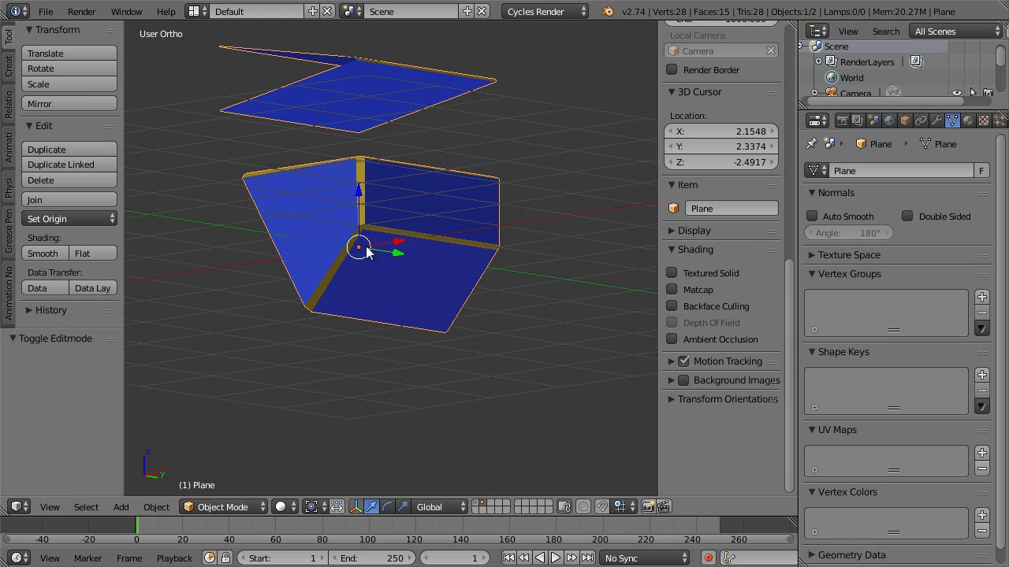
# Inspect the side face's edges in Edit Mode by selecting its corner vertices and viewing the bevels around them.
pyautogui.moveTo(392, 357); pyautogui.dragTo(429, 338, button='middle')
pyautogui.moveTo(374, 270); pyautogui.dragTo(339, 236, button='middle')
pyautogui.press('Tab')
pyautogui.rightClick(213, 157)
pyautogui.keyDown('shift'); pyautogui.rightClick(308, 333); pyautogui.keyUp('shift')
pyautogui.rightClick(388, 242)
pyautogui.keyDown('shift'); pyautogui.rightClick(331, 329); pyautogui.keyUp('shift')
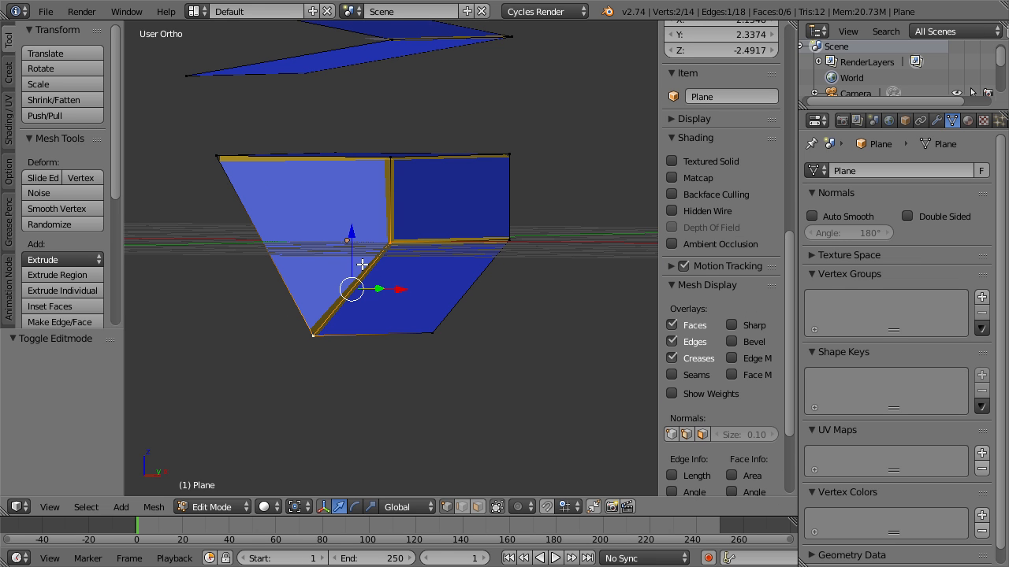
pyautogui.moveTo(320, 282); pyautogui.dragTo(338, 293, button='middle')
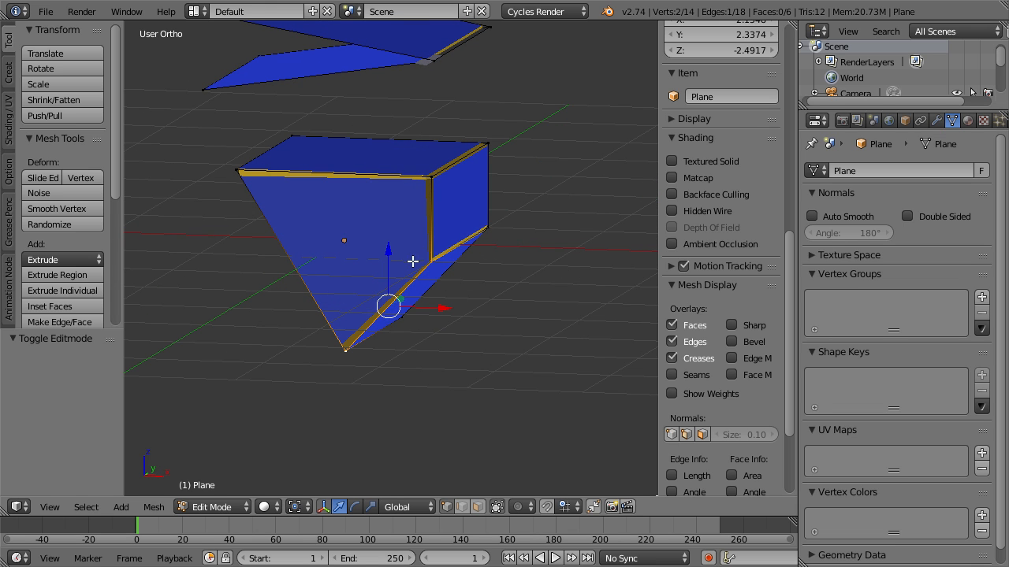
pyautogui.moveTo(413, 262); pyautogui.dragTo(322, 319, button='middle')
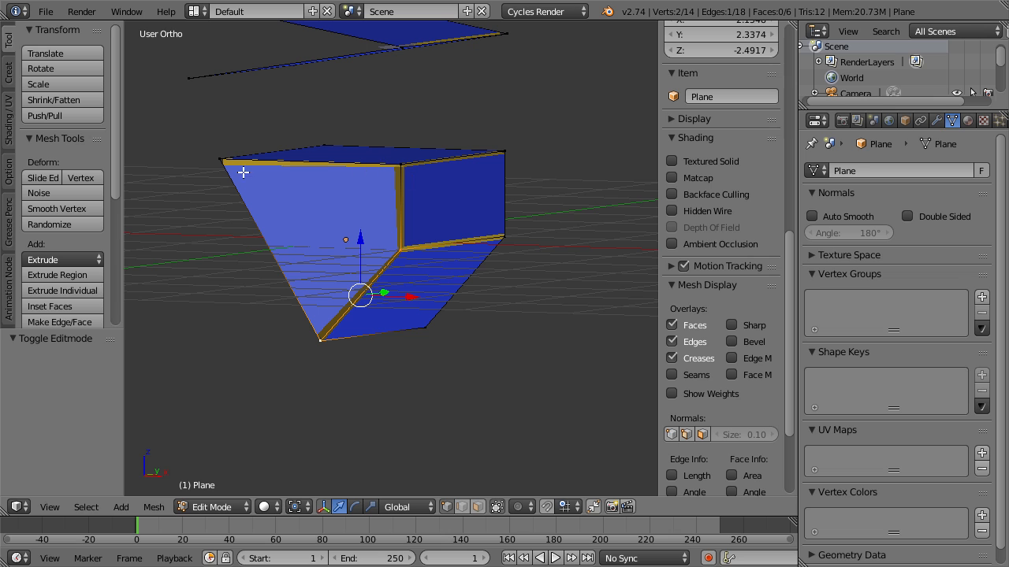
pyautogui.keyDown('shift'); pyautogui.rightClick(217, 159); pyautogui.keyUp('shift')
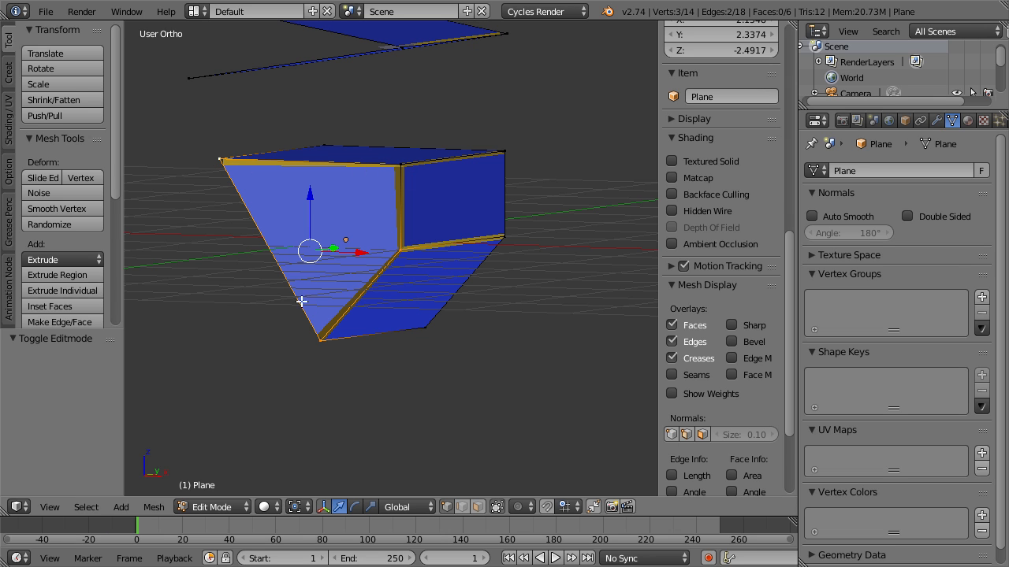
pyautogui.rightClick(223, 173)
# Snap the 3D cursor to the side face's lowest vertex.
pyautogui.rightClick(334, 354)
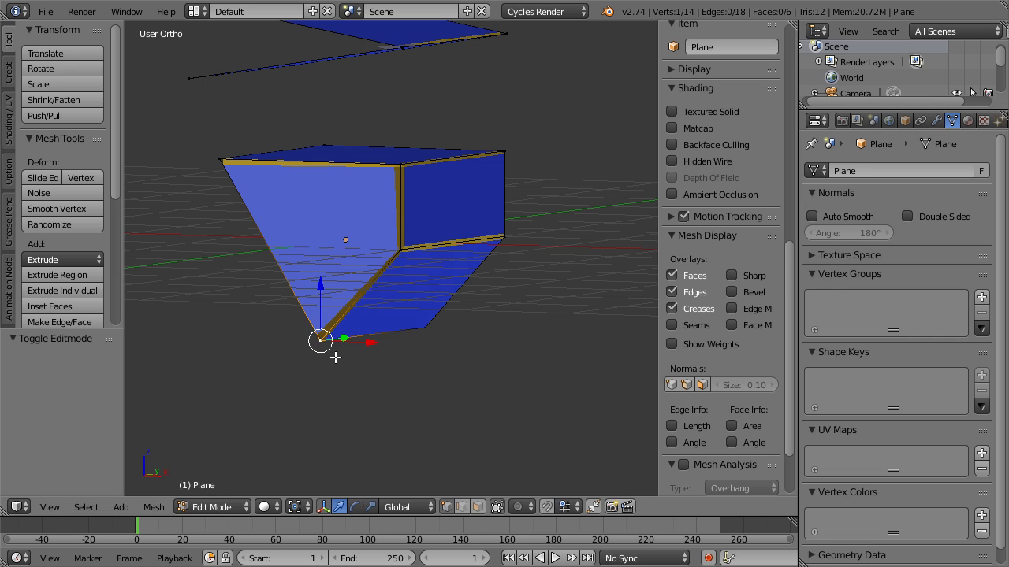
pyautogui.hotkey('shift', 's')
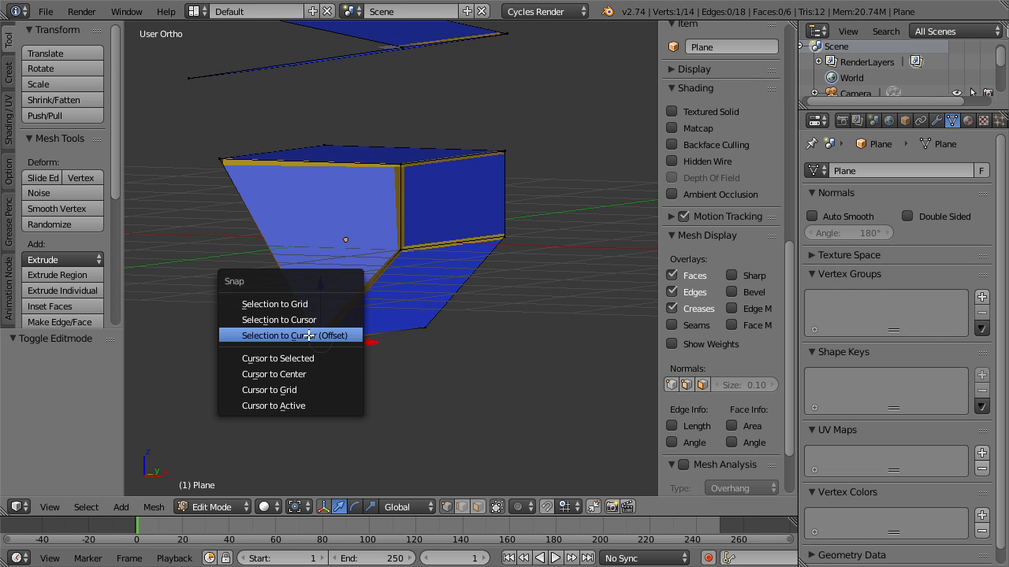
pyautogui.click(326, 358)
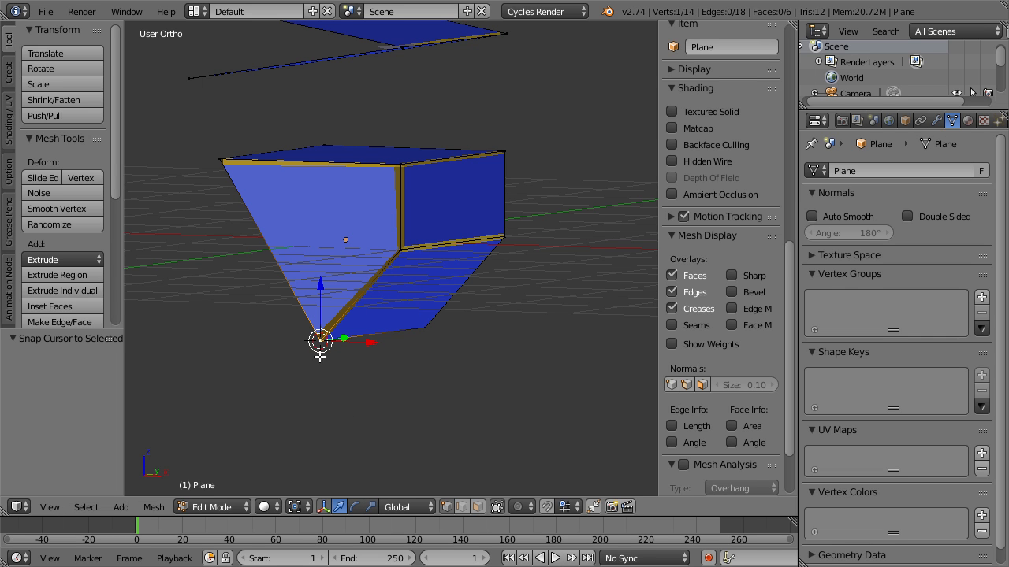
# Select the side face's outer upper vertex and try enlarging the face by scaling the vertex about the 3D cursor.
pyautogui.rightClick(210, 161)
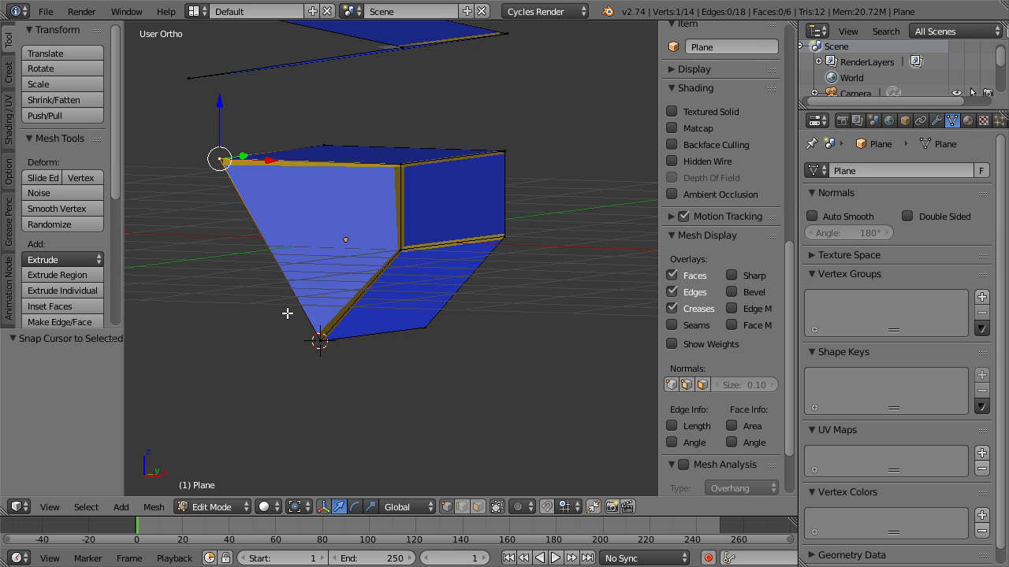
pyautogui.press('s')
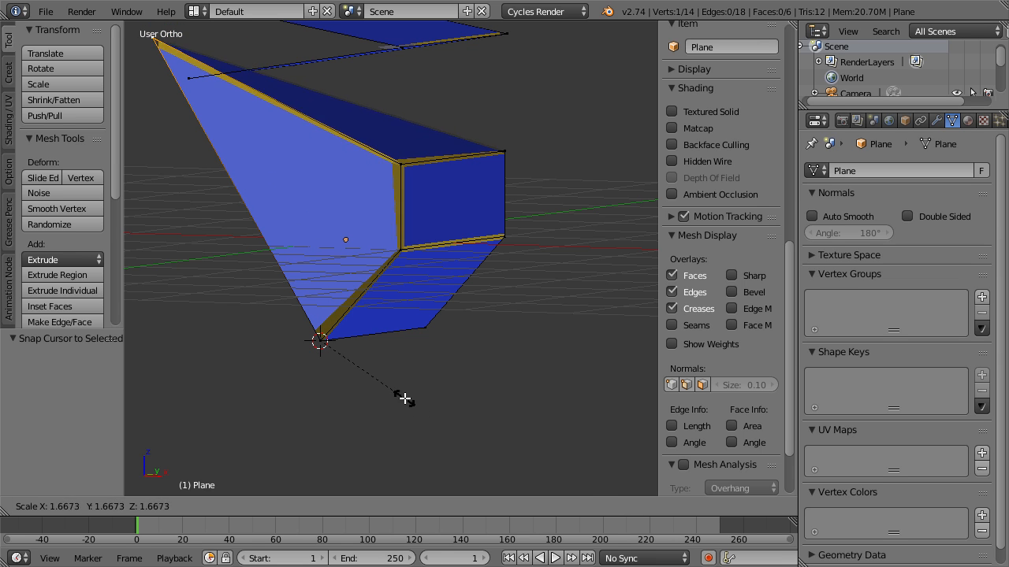
pyautogui.rightClick(377, 375)
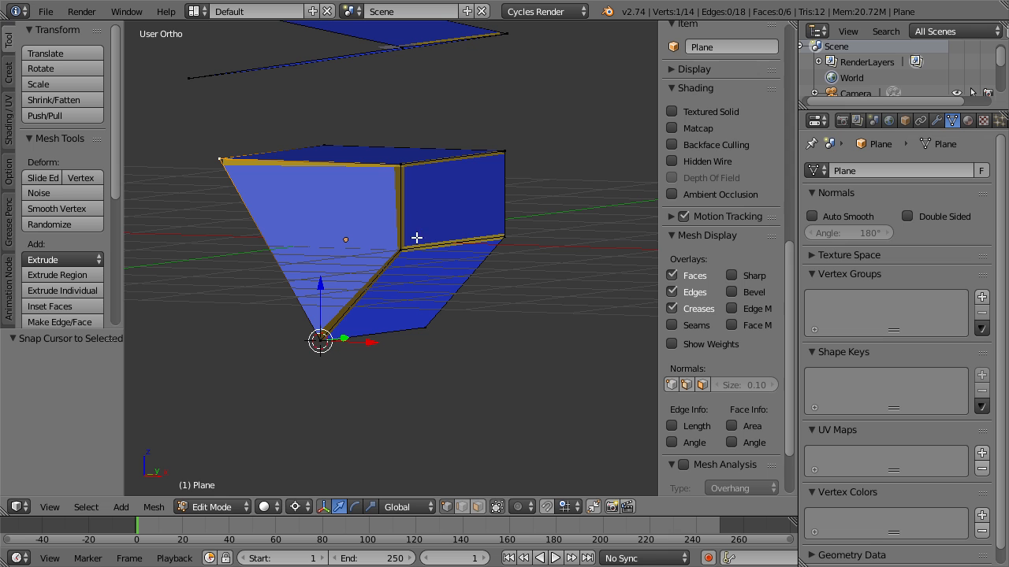
pyautogui.press('s')
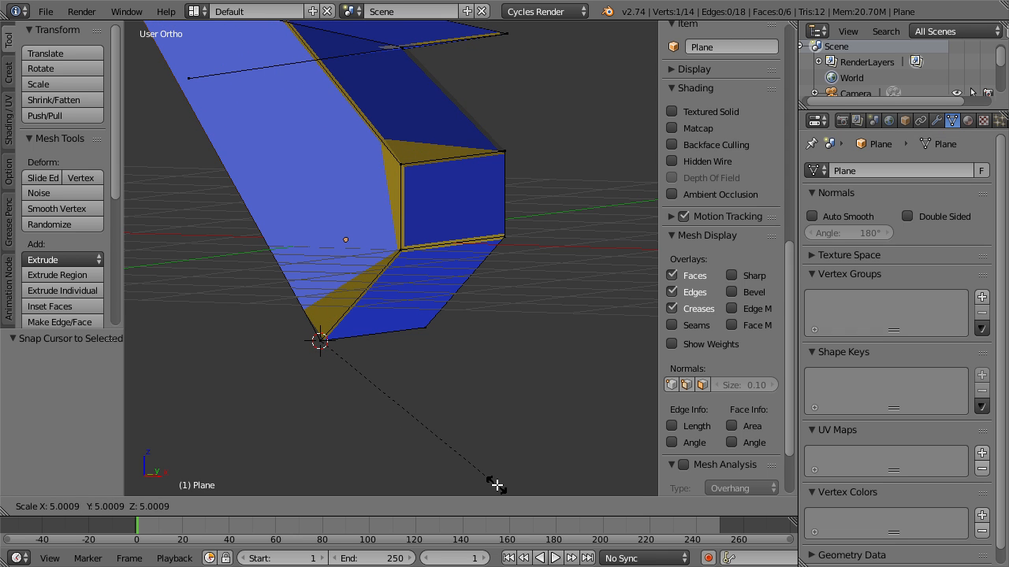
pyautogui.rightClick(442, 405)
# Try scaling the upper vertex about the 3D cursor again, and bring back the Bevel modifier settings.
pyautogui.scroll(-2, 392, 381)
pyautogui.scroll(2, 340, 315)
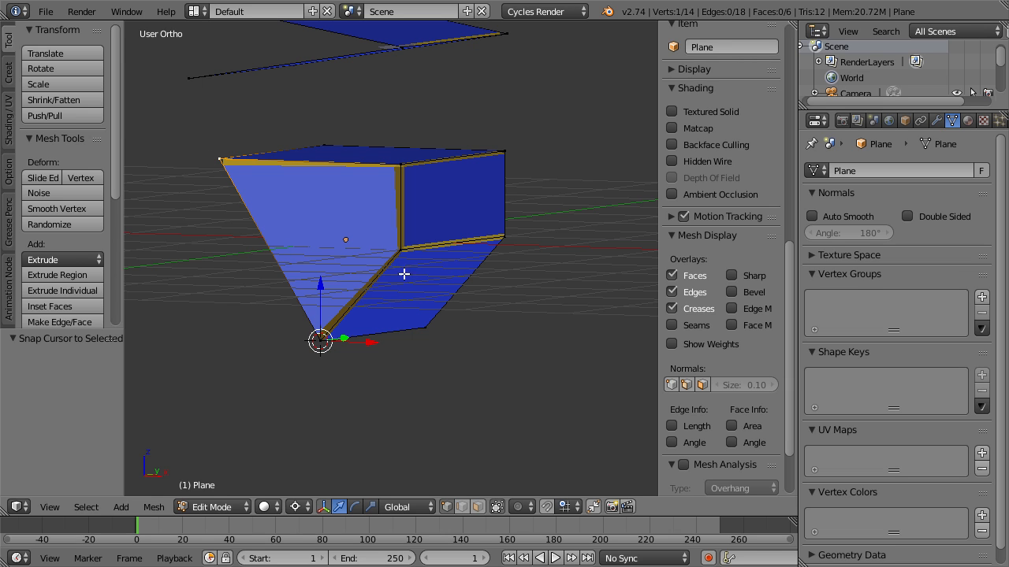
pyautogui.scroll(1, 356, 337)
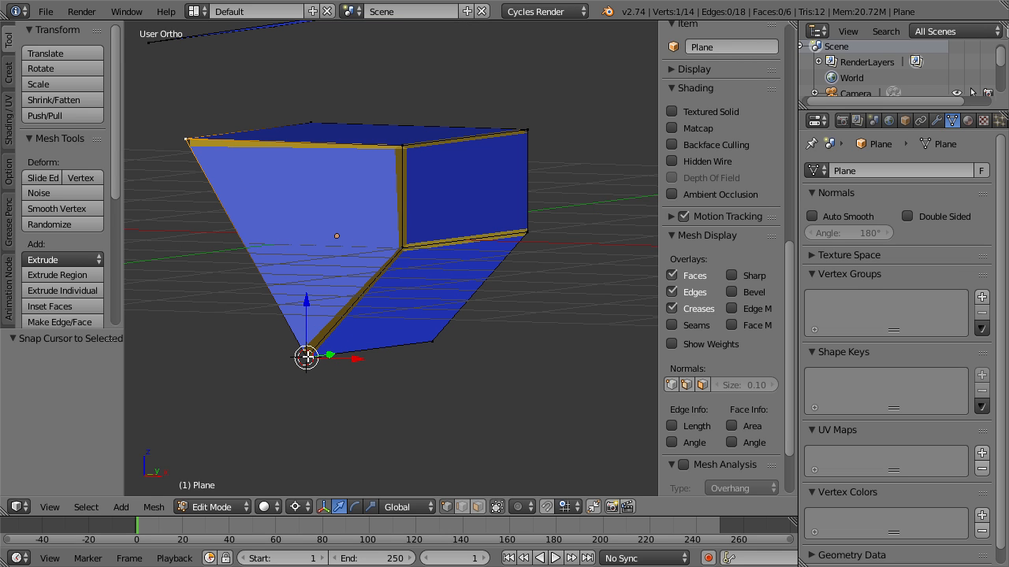
pyautogui.press('s')
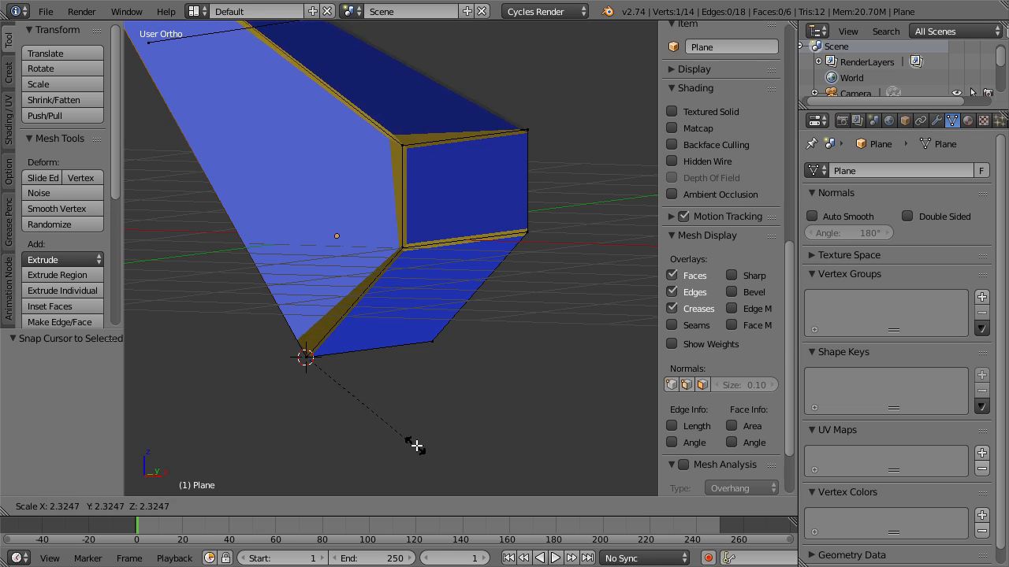
pyautogui.click(374, 361)
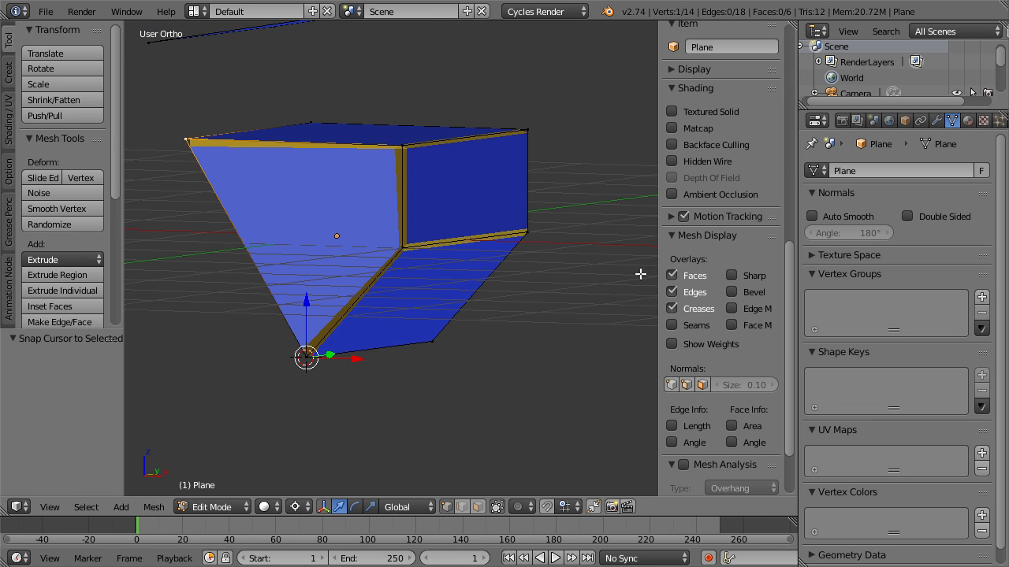
pyautogui.click(933, 120)
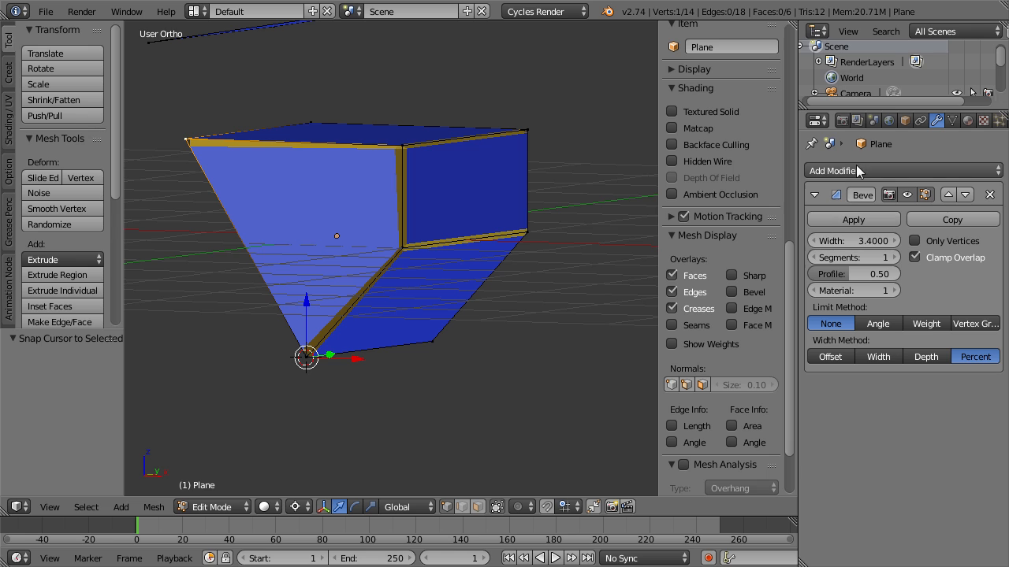